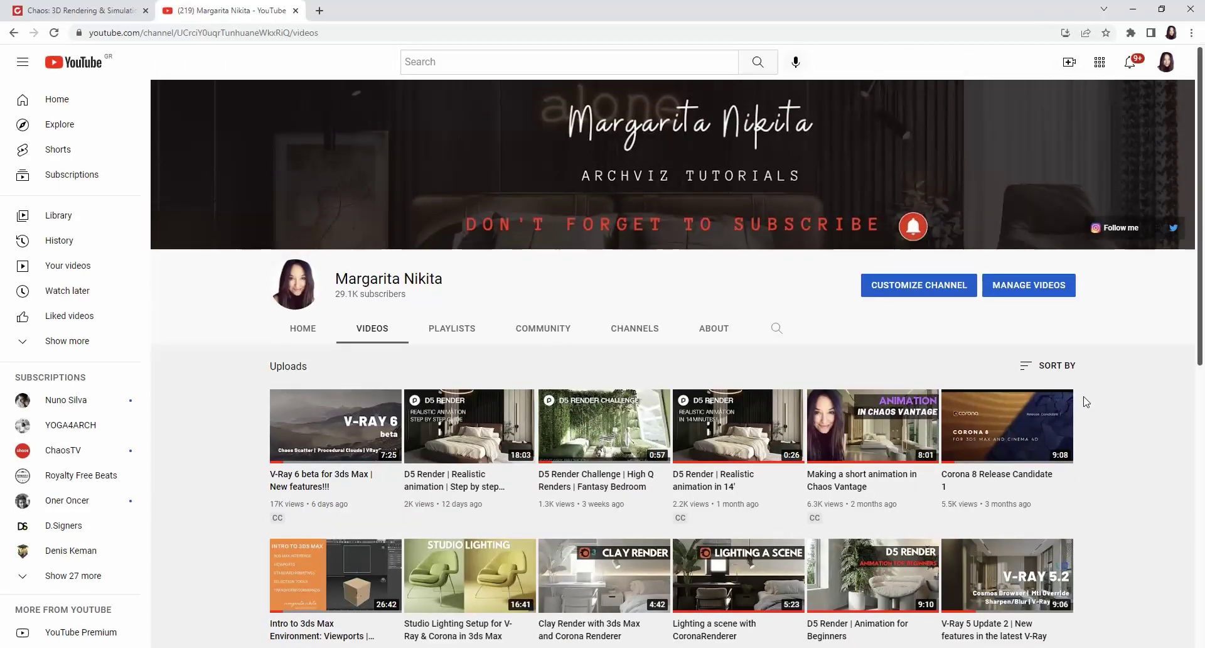
Render the VRayCam view and close the V-Ray frame buffer
{"action": "mouse_move", "coordinate": [332, 446]}
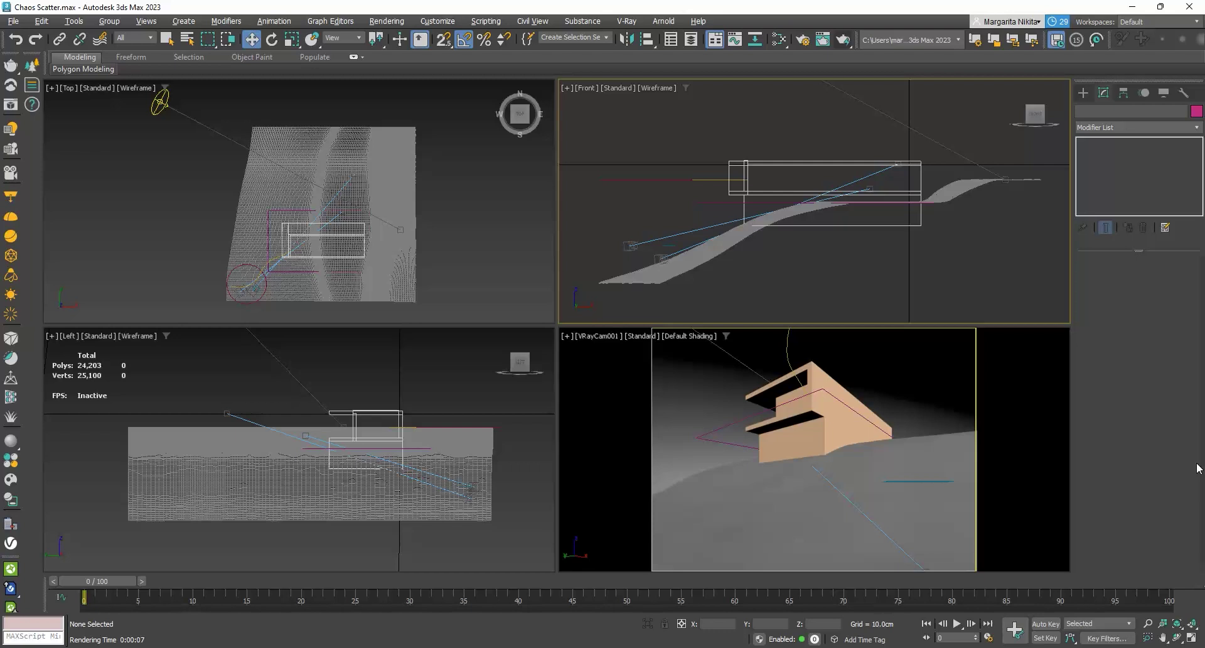
{"action": "left_click", "coordinate": [1045, 407]}
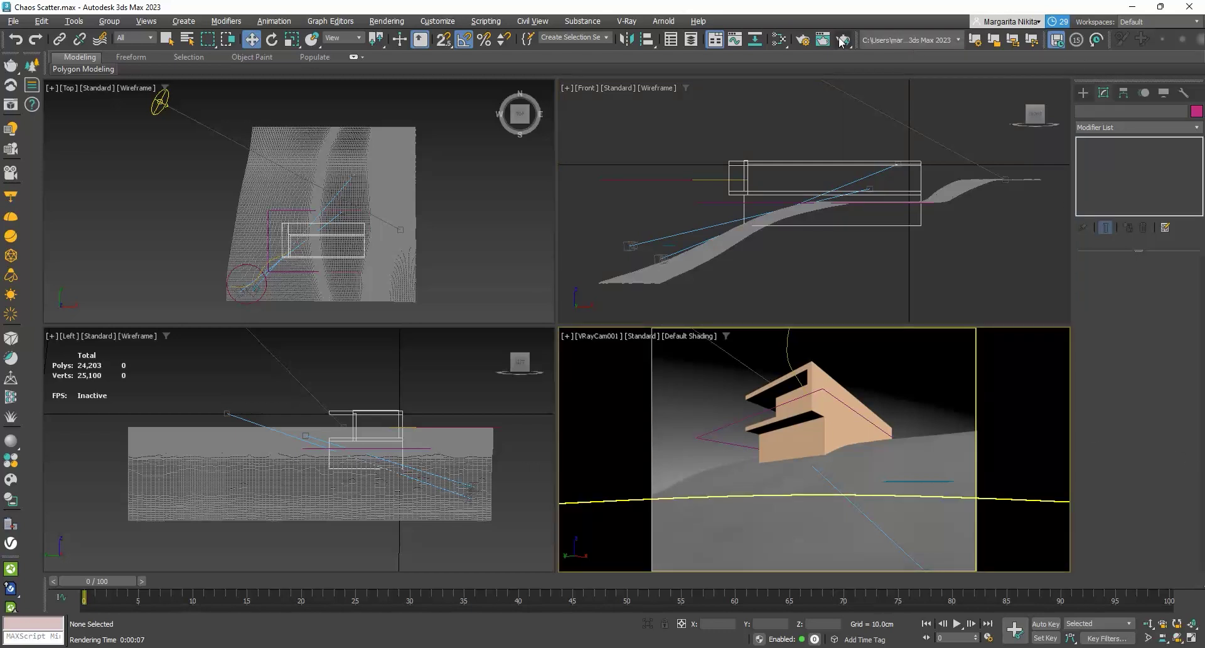
{"action": "key", "text": "shift+q"}
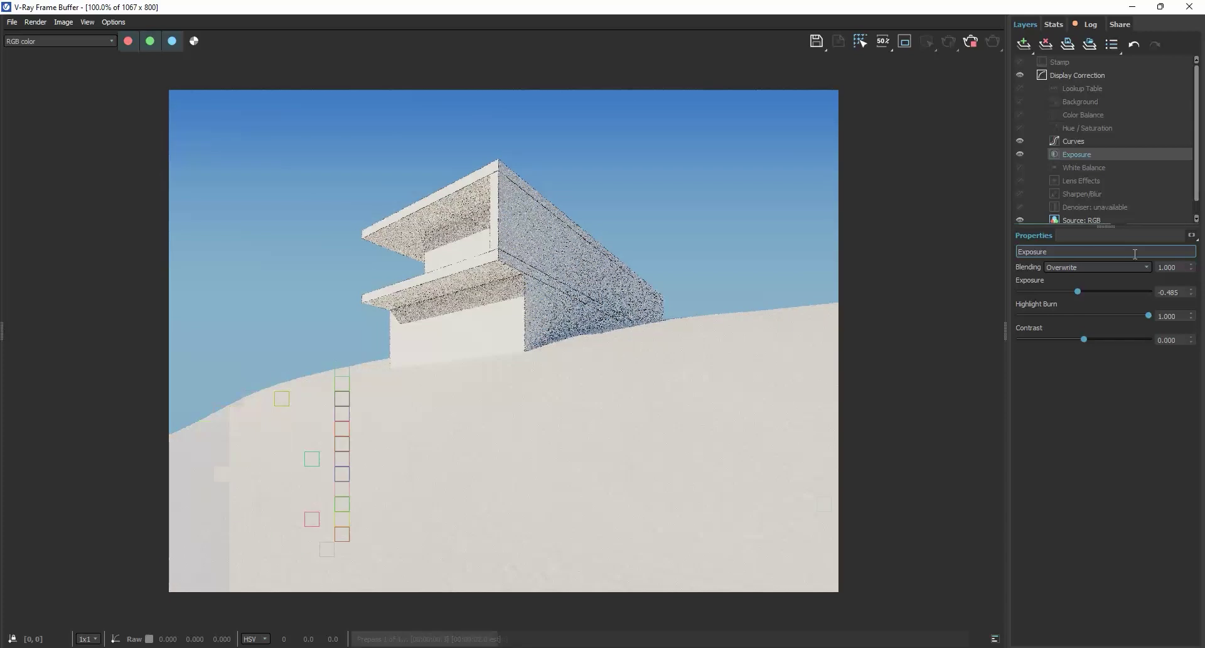
{"action": "left_click", "coordinate": [1189, 6]}
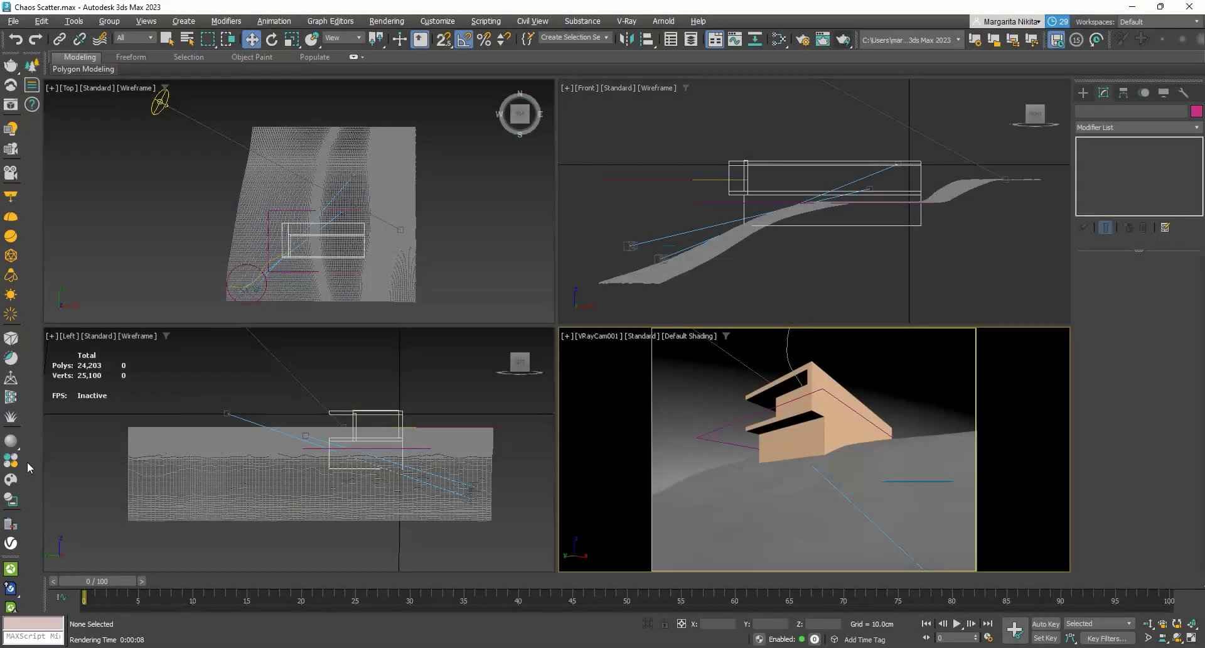
Drag the Grass Lawn 001 preset from Cosmos 3D Models > Presets onto the hillside
{"action": "left_click", "coordinate": [12, 480]}
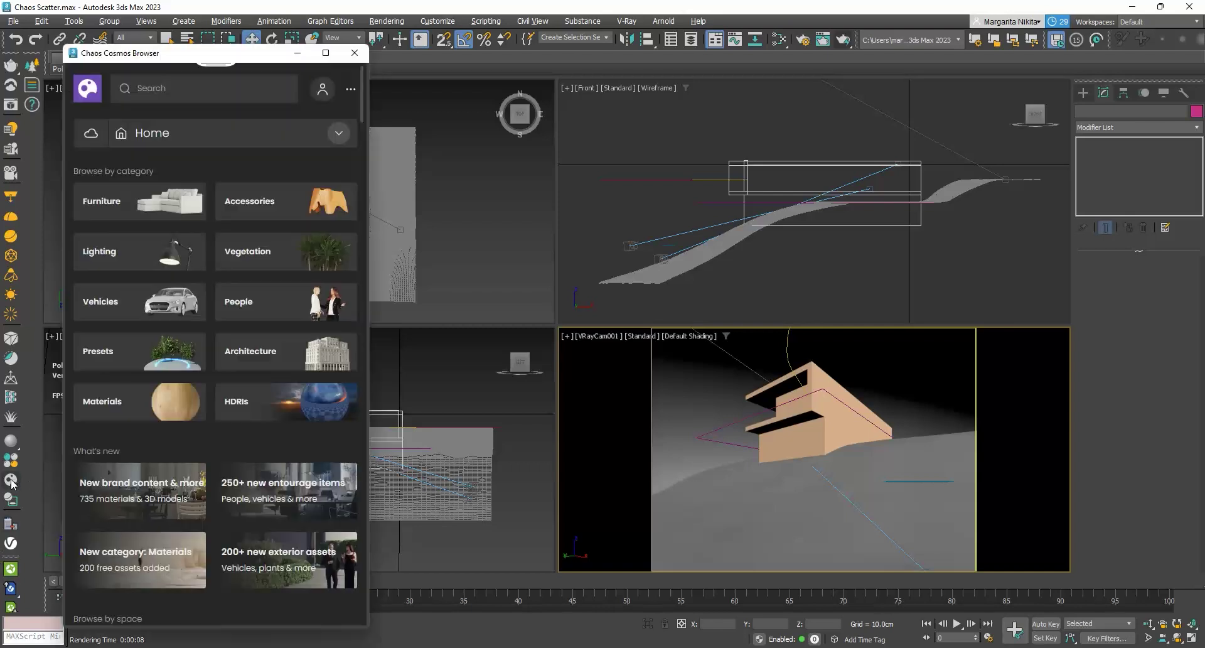
{"action": "left_click", "coordinate": [339, 133]}
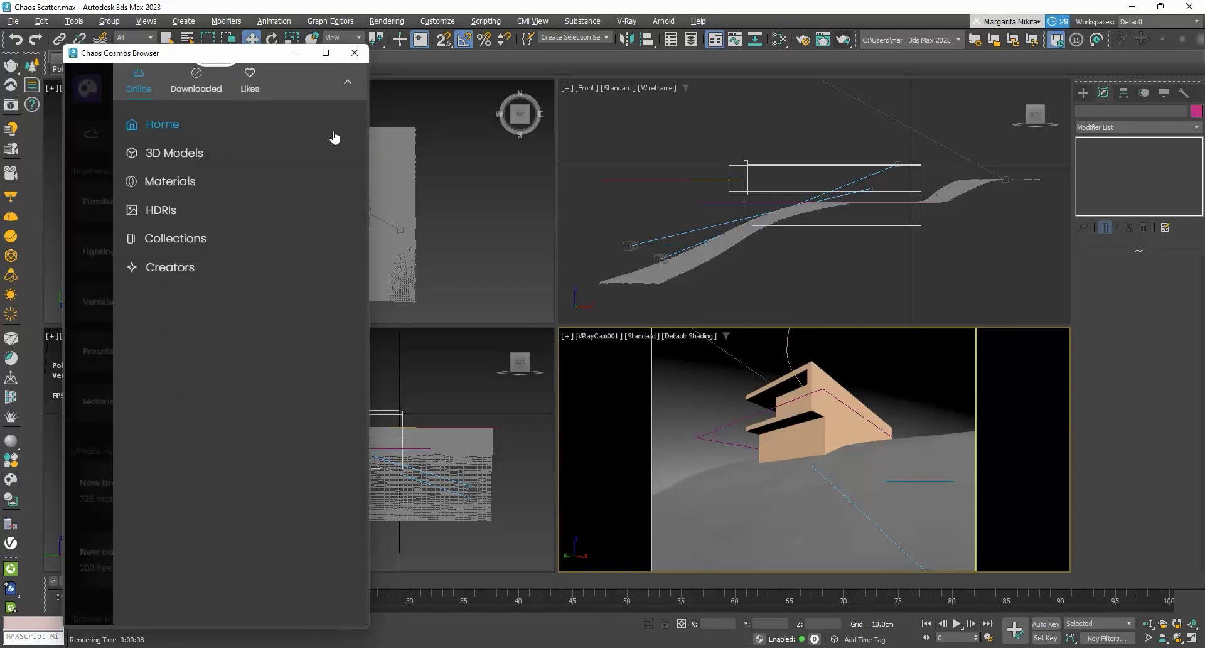
{"action": "left_click", "coordinate": [197, 153]}
{"action": "left_click", "coordinate": [336, 136]}
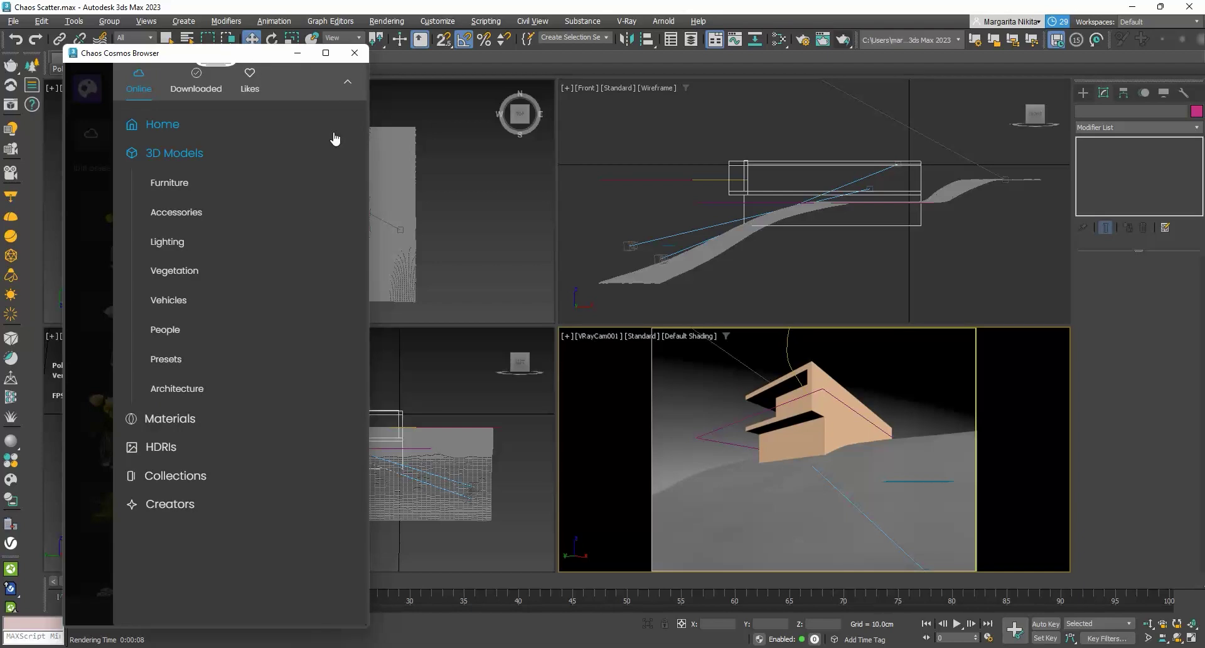
{"action": "left_click", "coordinate": [176, 363]}
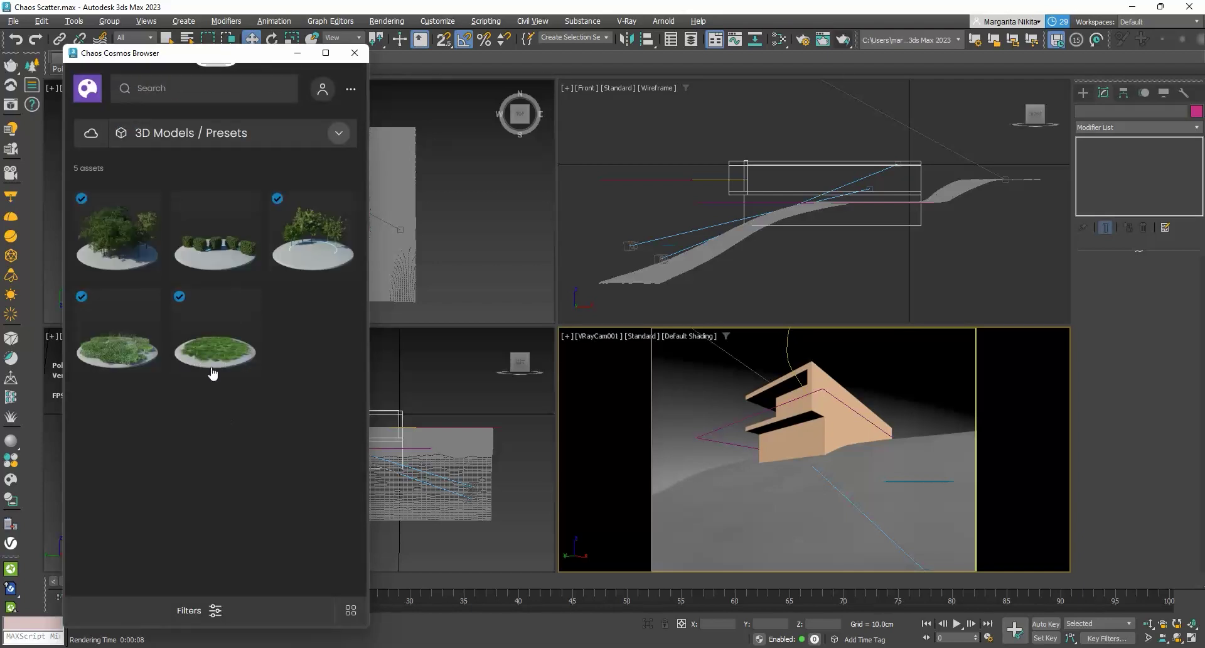
{"action": "left_click_drag", "start_coordinate": [207, 340], "coordinate": [801, 516]}
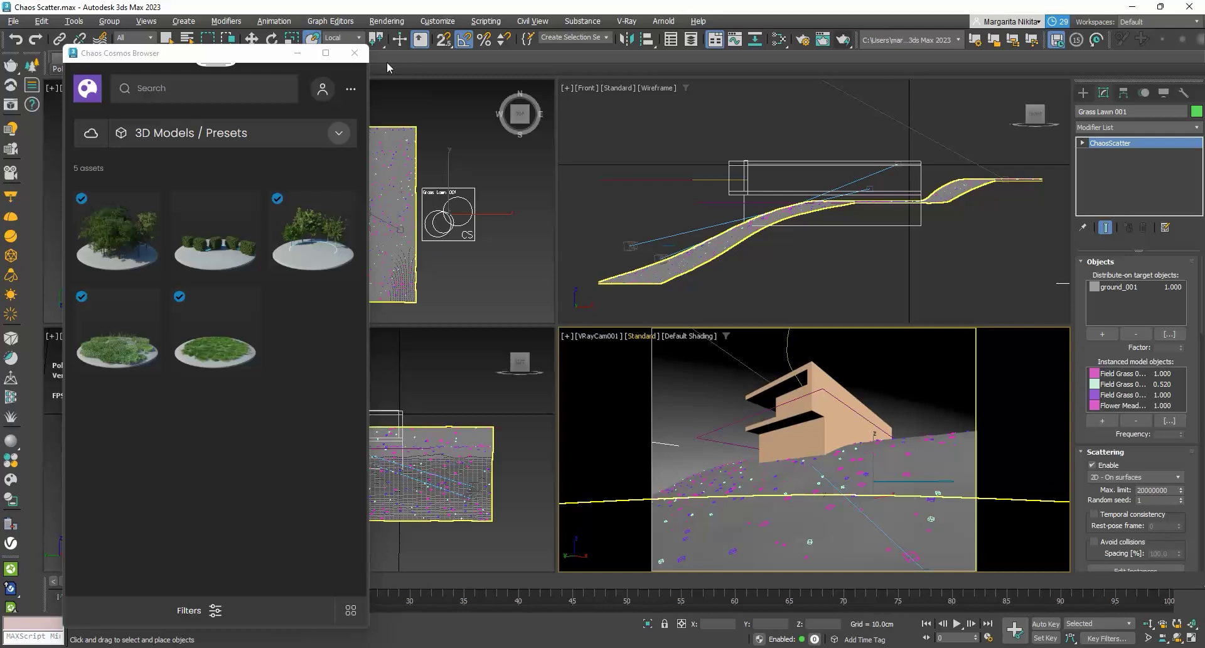
{"action": "left_click", "coordinate": [361, 57]}
{"action": "scroll", "coordinate": [365, 266], "scroll_direction": "up", "scroll_amount": 2}
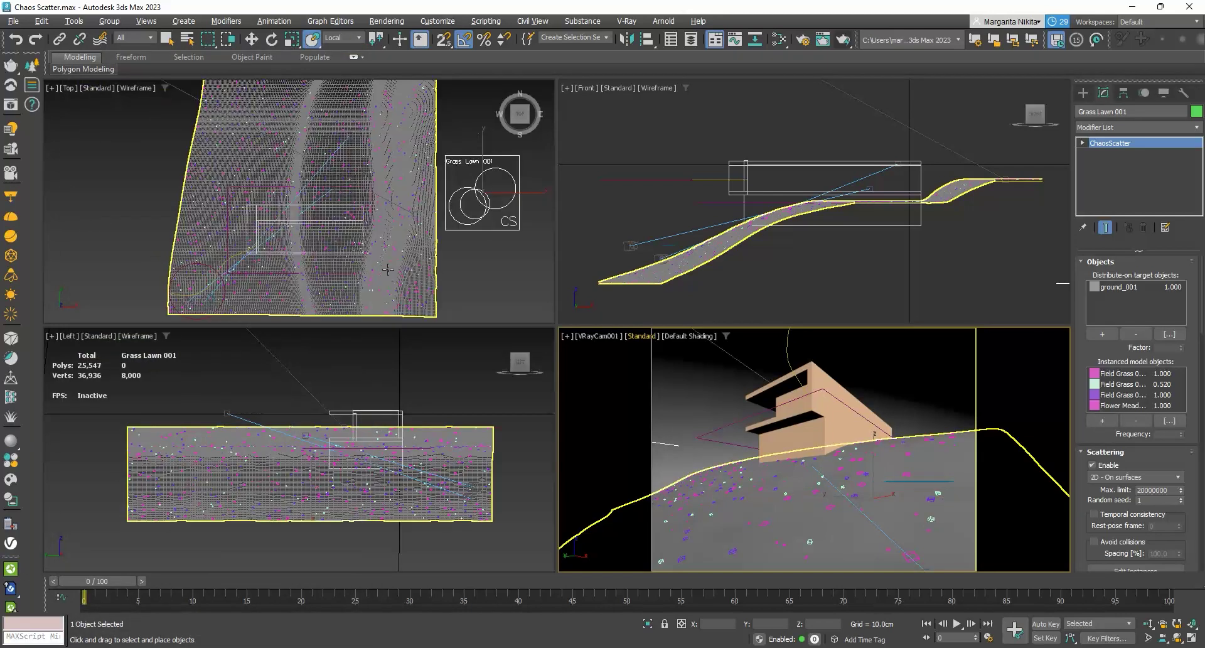
{"action": "middle_click_drag", "start_coordinate": [497, 270], "coordinate": [486, 266]}
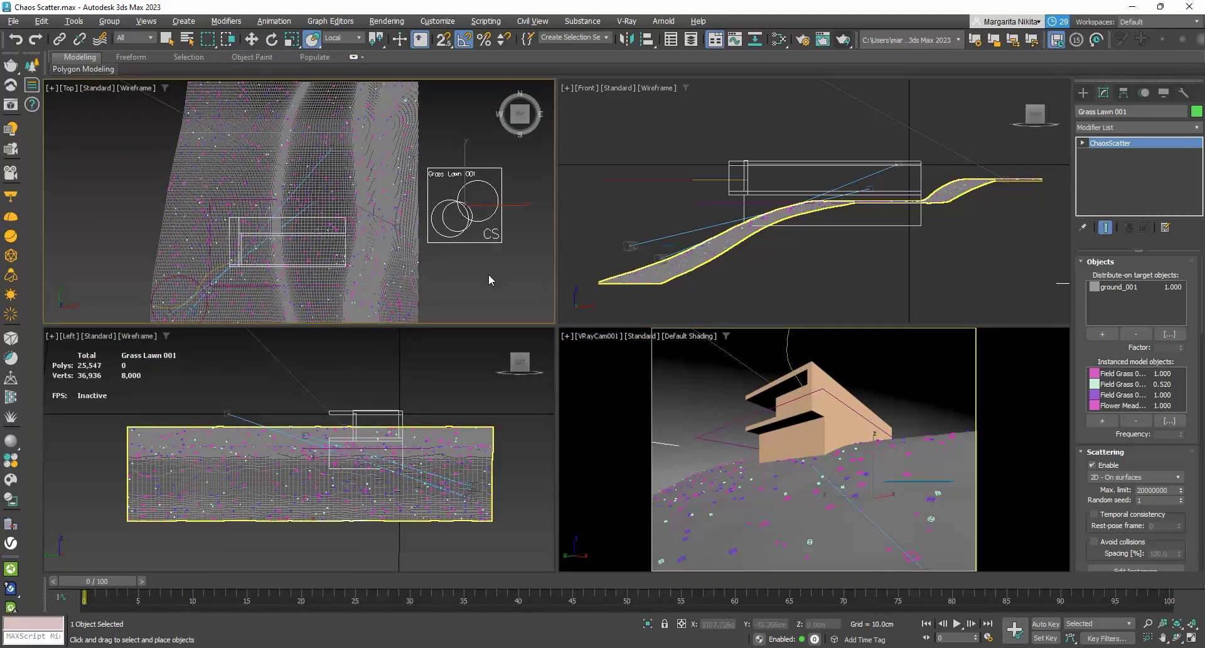
{"action": "right_click", "coordinate": [722, 377]}
{"action": "left_click", "coordinate": [843, 40]}
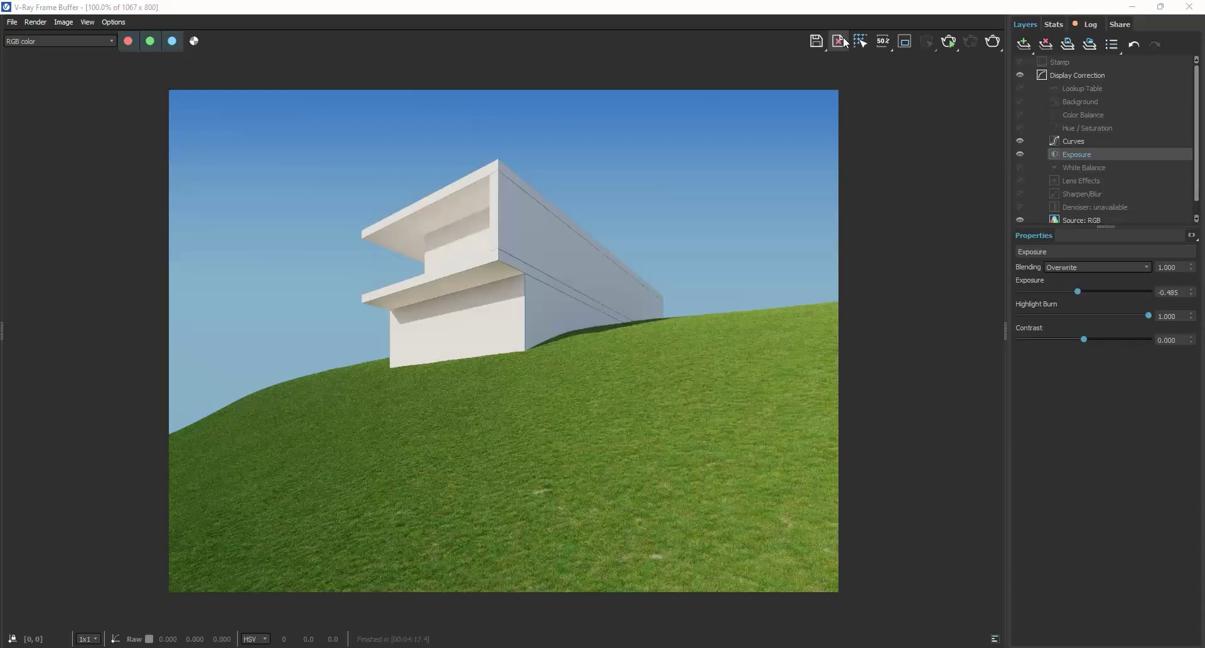
{"action": "left_click", "coordinate": [1188, 7]}
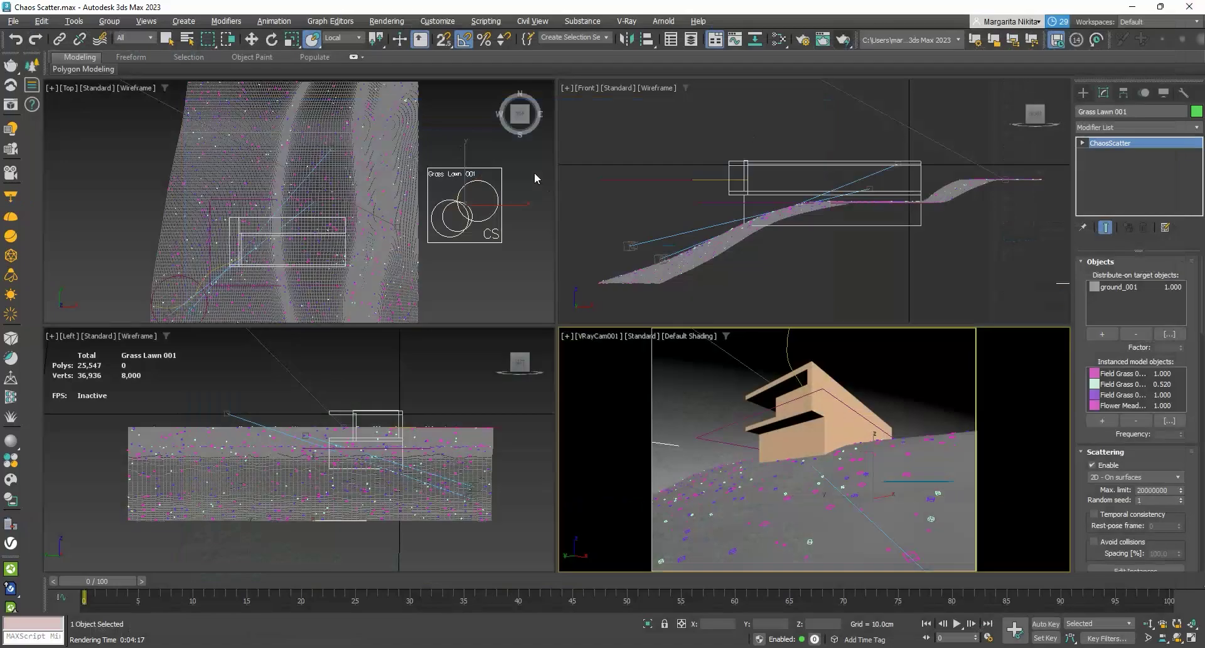
{"action": "scroll", "coordinate": [470, 245], "scroll_direction": "up", "scroll_amount": 2}
{"action": "middle_click_drag", "start_coordinate": [469, 235], "coordinate": [460, 196]}
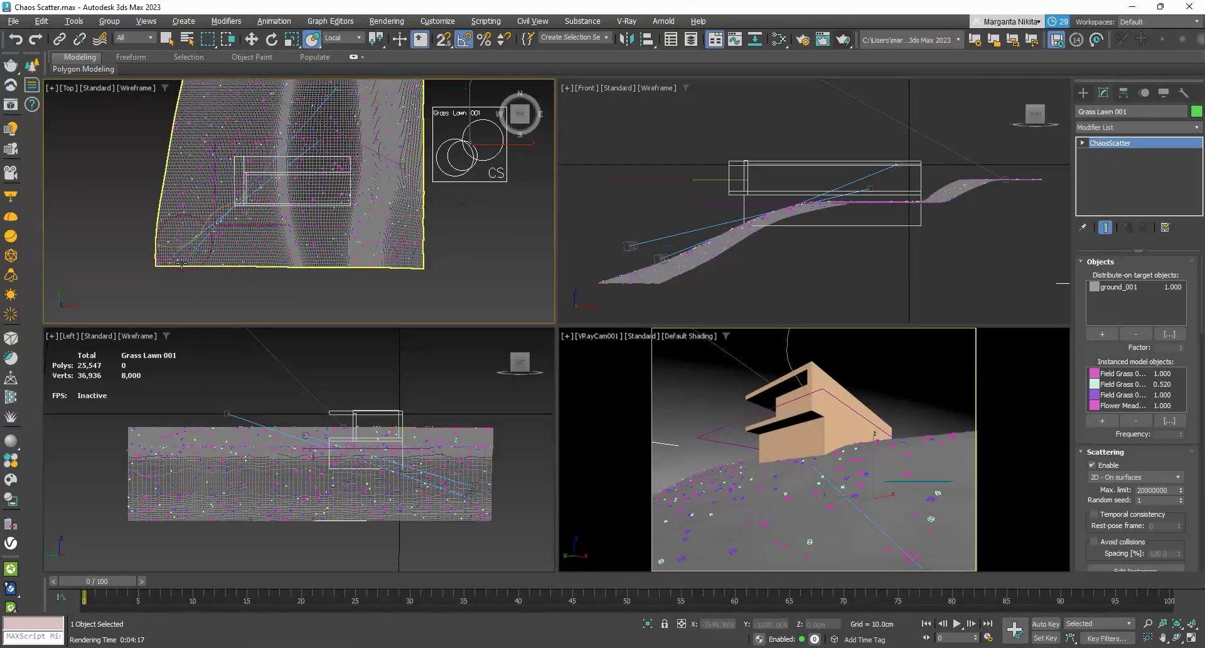
{"action": "scroll", "coordinate": [282, 175], "scroll_direction": "up", "scroll_amount": 3}
{"action": "scroll", "coordinate": [213, 183], "scroll_direction": "up", "scroll_amount": 2}
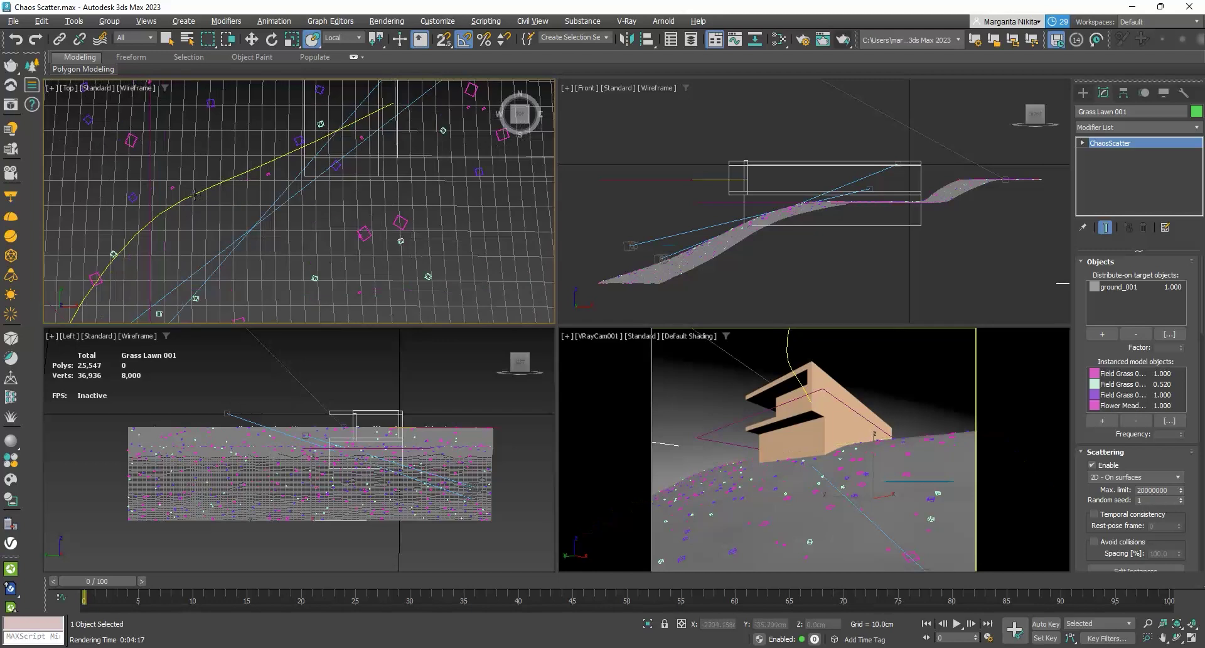
{"action": "left_click", "coordinate": [196, 195]}
{"action": "right_click", "coordinate": [206, 188]}
{"action": "left_click", "coordinate": [248, 79]}
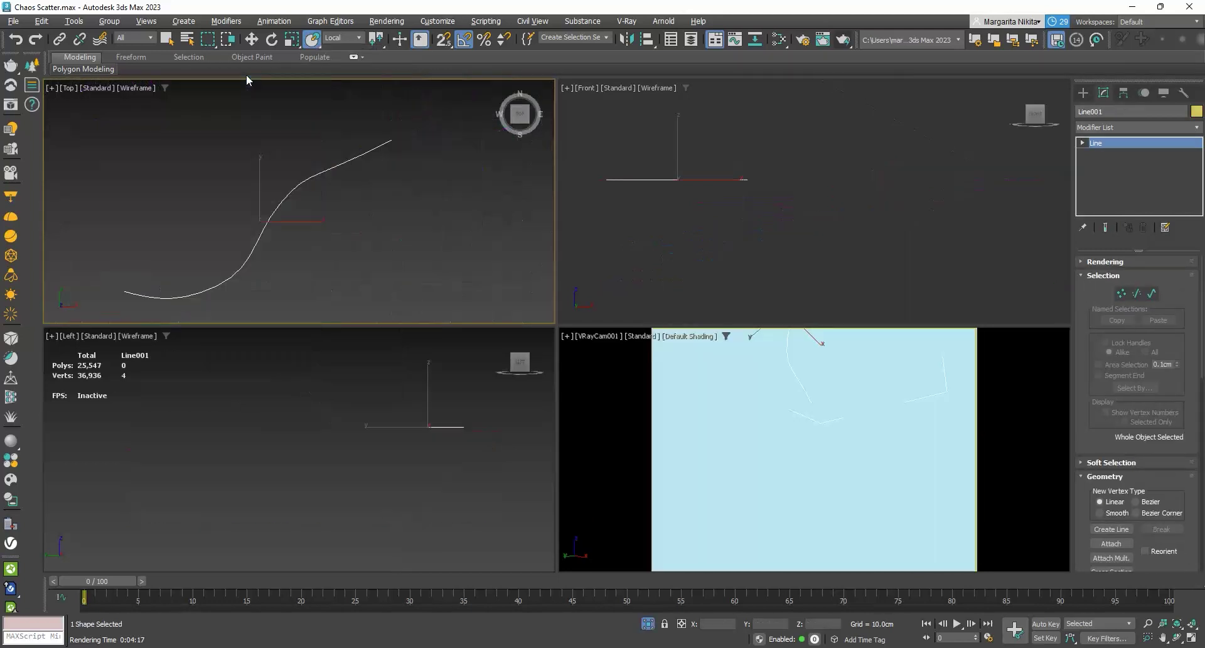
{"action": "scroll", "coordinate": [263, 125], "scroll_direction": "down", "scroll_amount": 2}
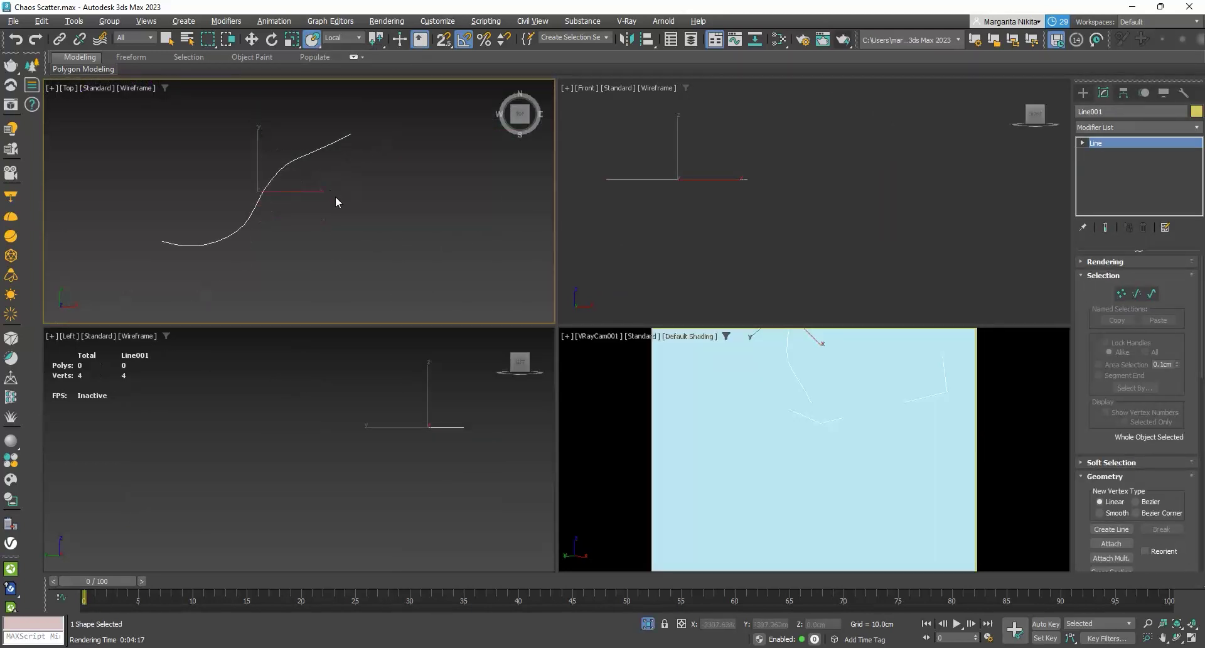
{"action": "scroll", "coordinate": [370, 214], "scroll_direction": "up", "scroll_amount": 2}
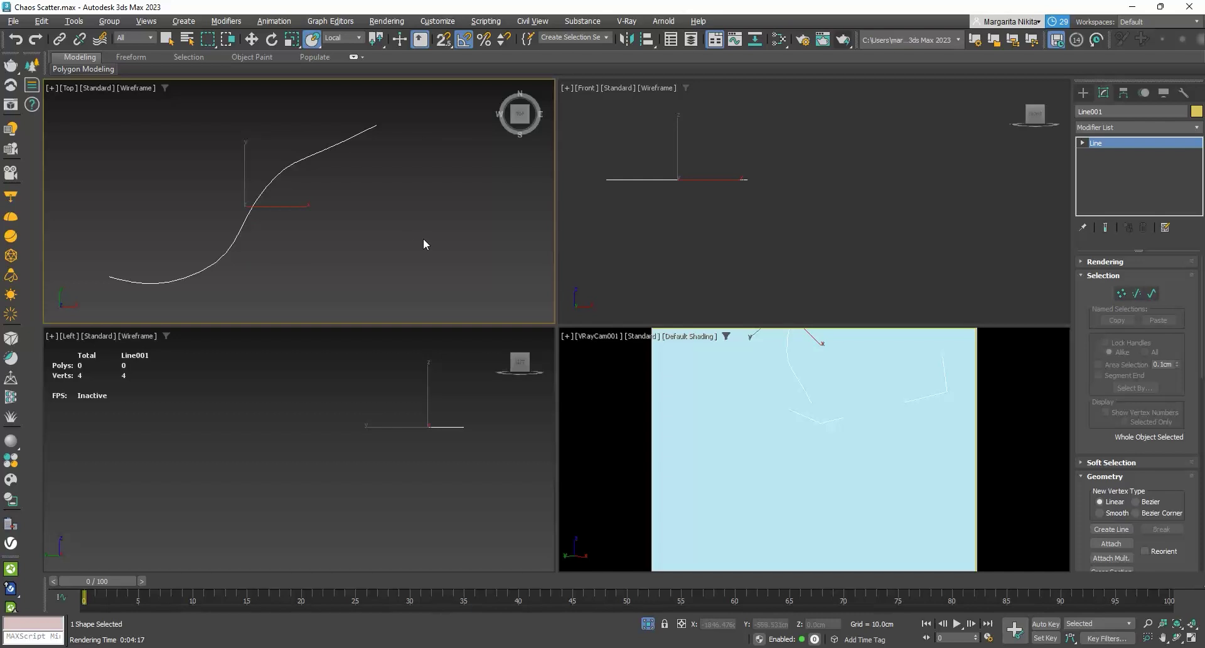
{"action": "right_click", "coordinate": [374, 194]}
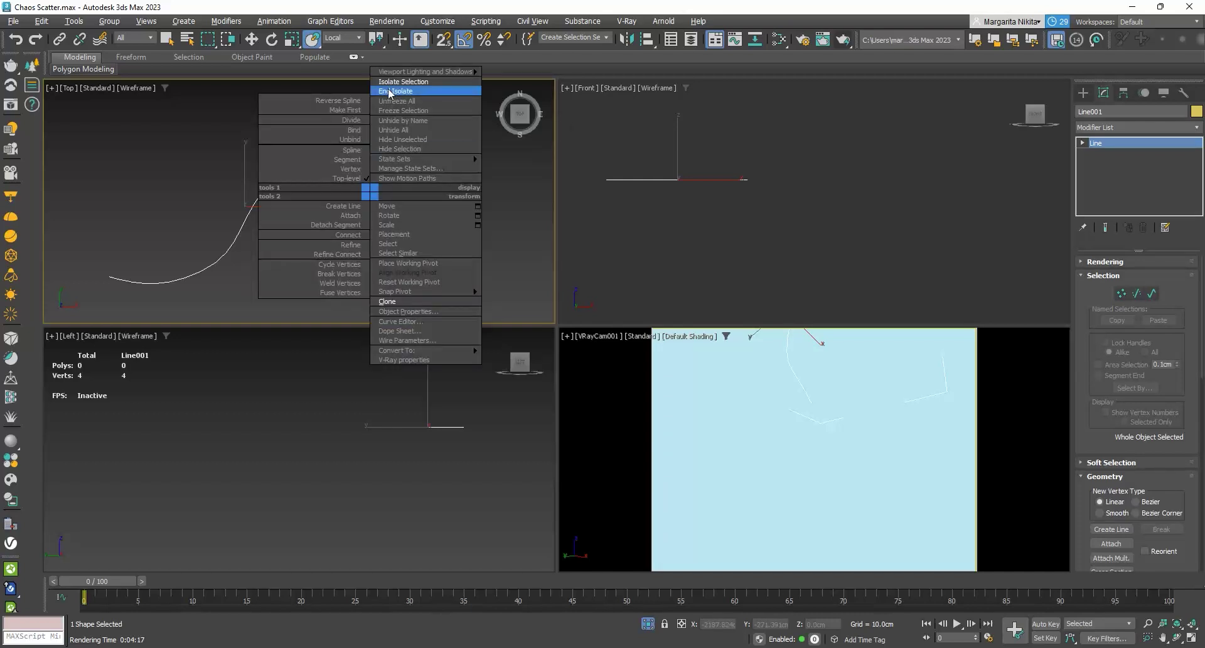
{"action": "left_click", "coordinate": [391, 95]}
{"action": "scroll", "coordinate": [209, 248], "scroll_direction": "down", "scroll_amount": 3}
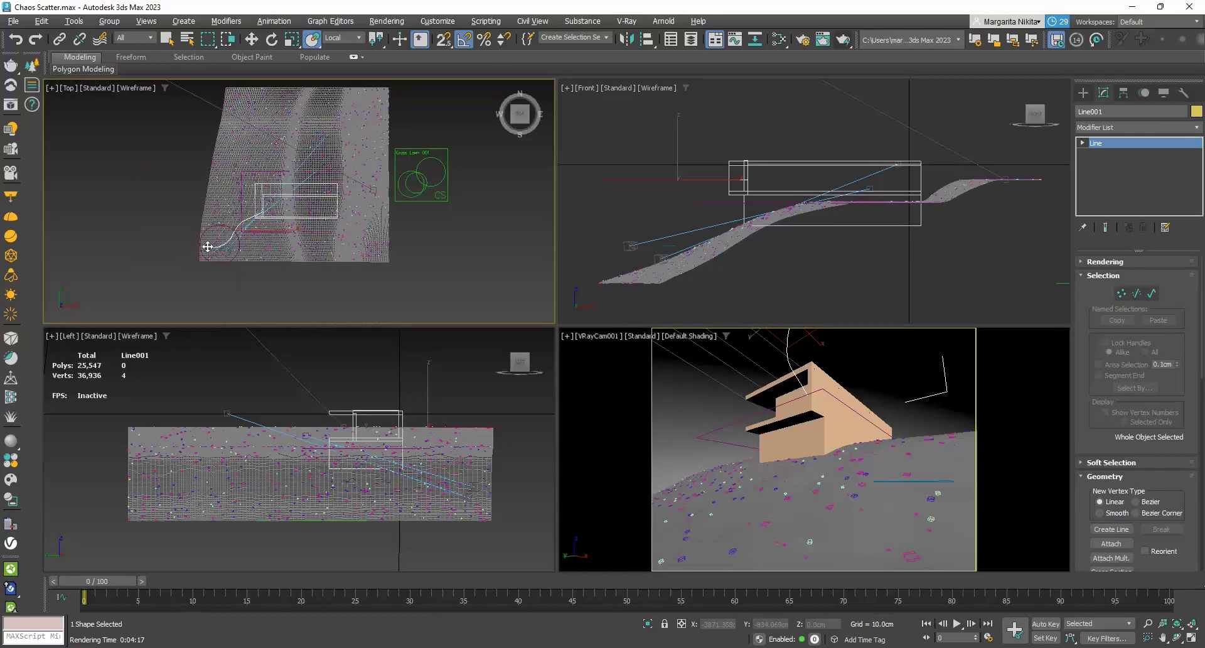
Add Line001 as a spline exclude on Grass Lawn 001 and render the camera view
{"action": "left_click", "coordinate": [420, 192]}
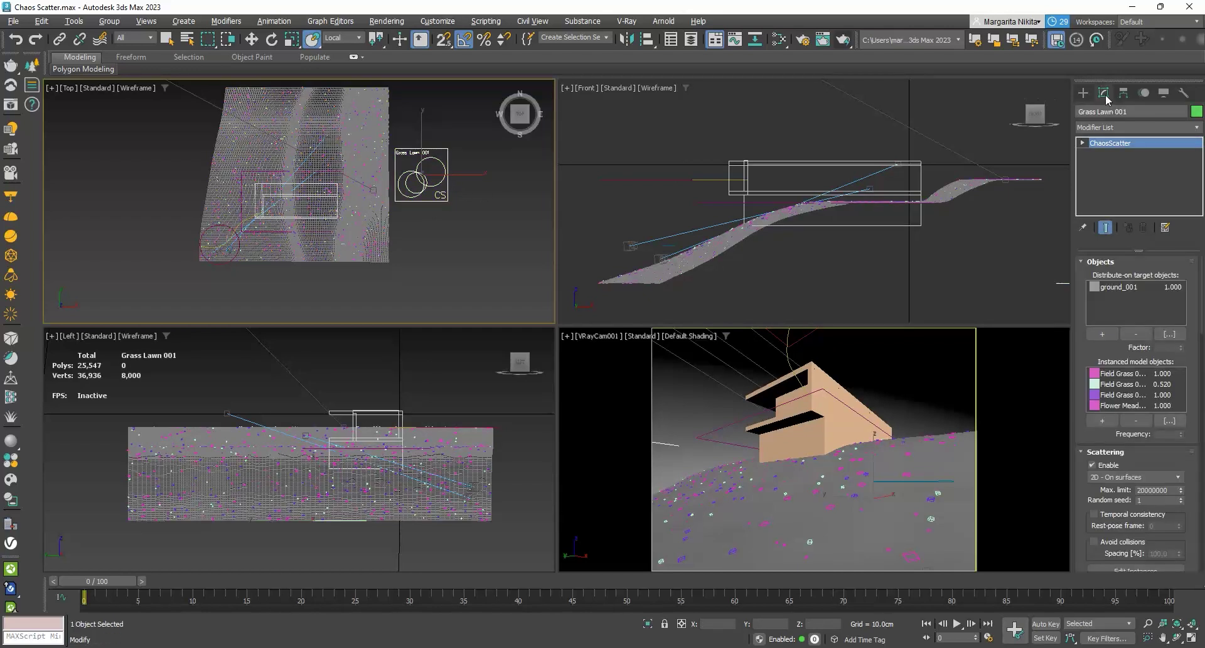
{"action": "left_click_drag", "start_coordinate": [1200, 270], "coordinate": [1200, 464]}
{"action": "scroll", "coordinate": [1096, 353], "scroll_direction": "down", "scroll_amount": 3}
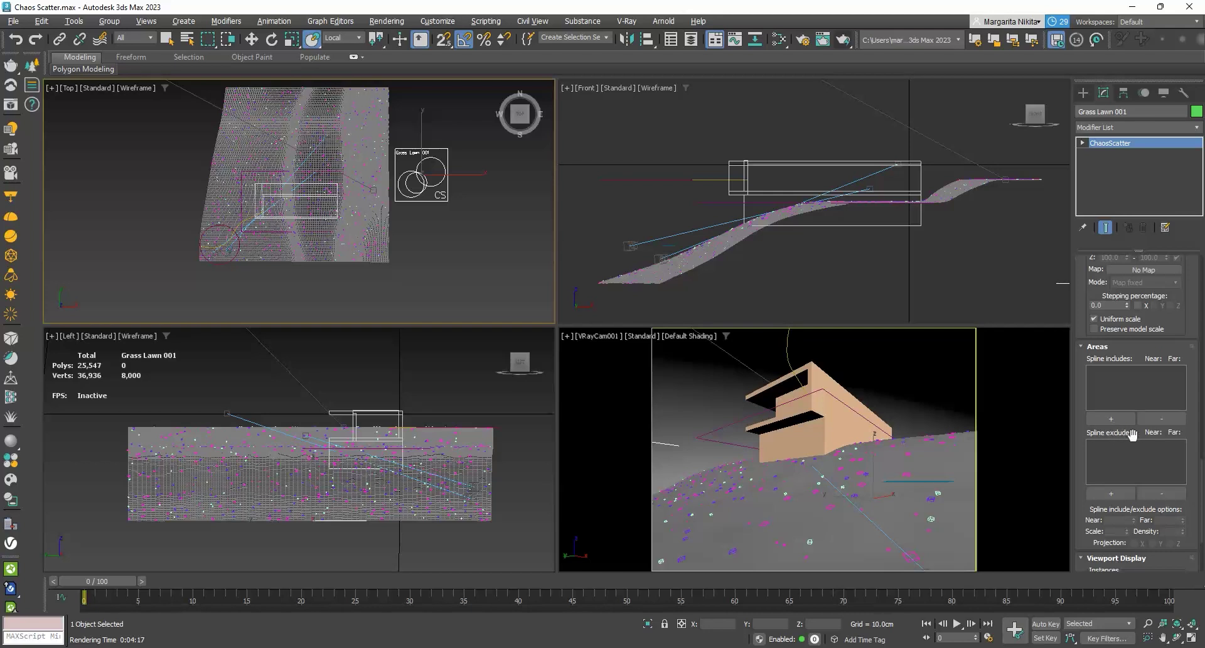
{"action": "left_click", "coordinate": [1111, 493]}
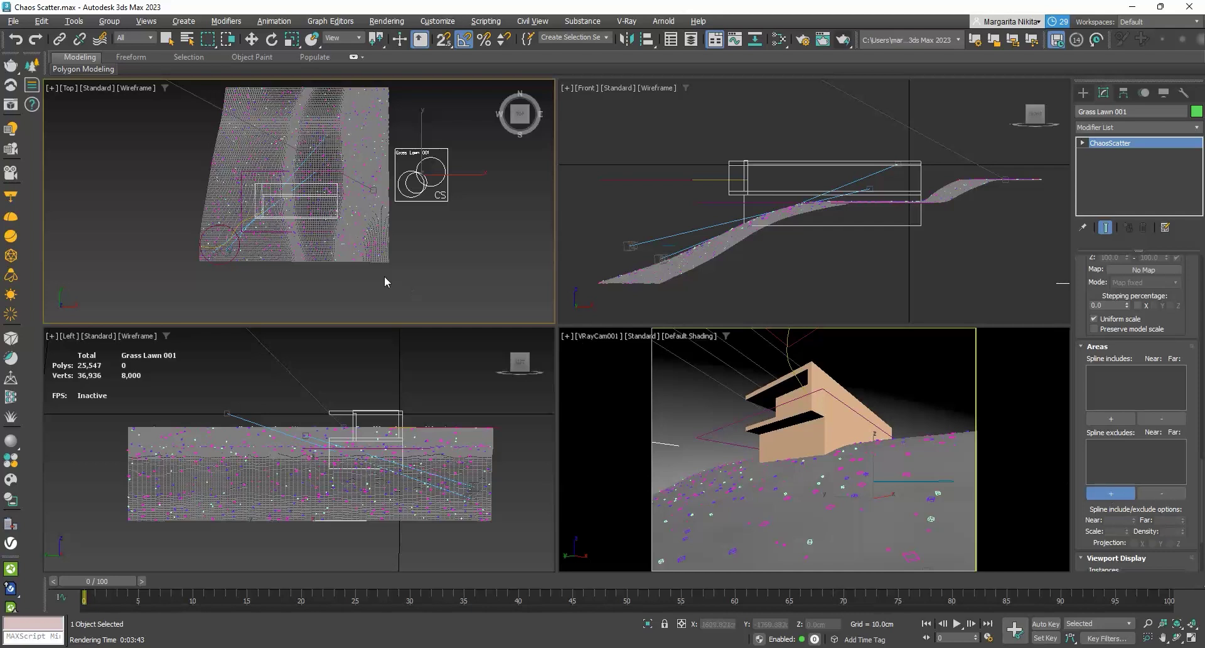
{"action": "scroll", "coordinate": [257, 229], "scroll_direction": "up", "scroll_amount": 6}
{"action": "left_click", "coordinate": [281, 214]}
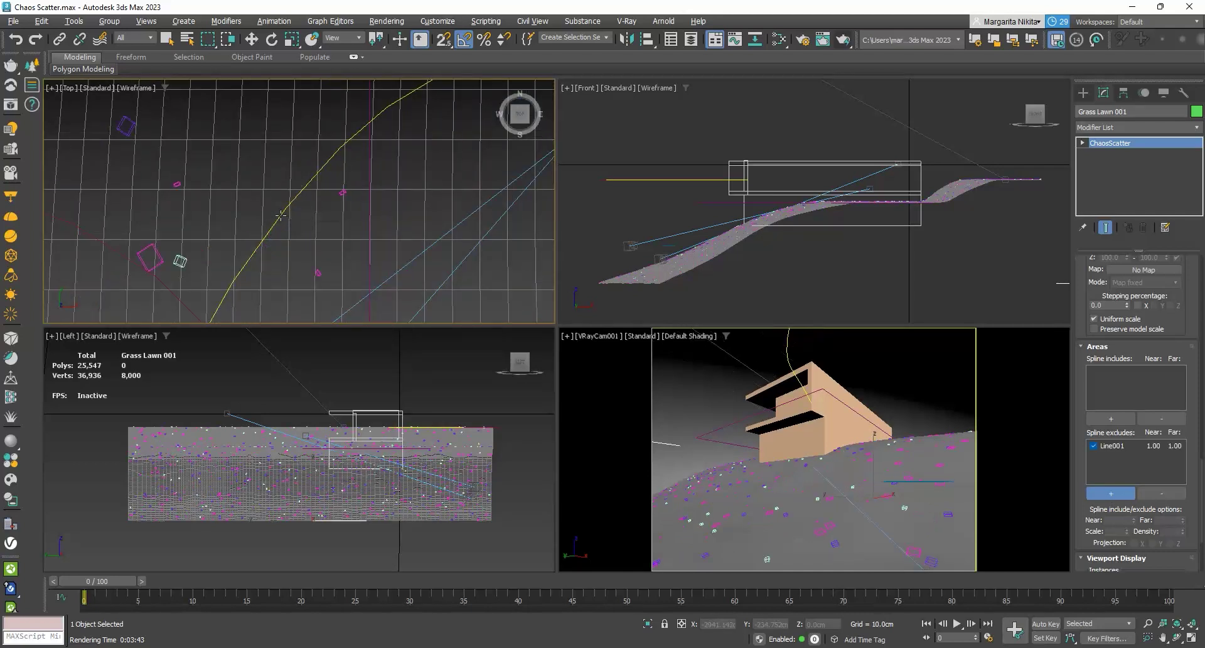
{"action": "right_click", "coordinate": [638, 372]}
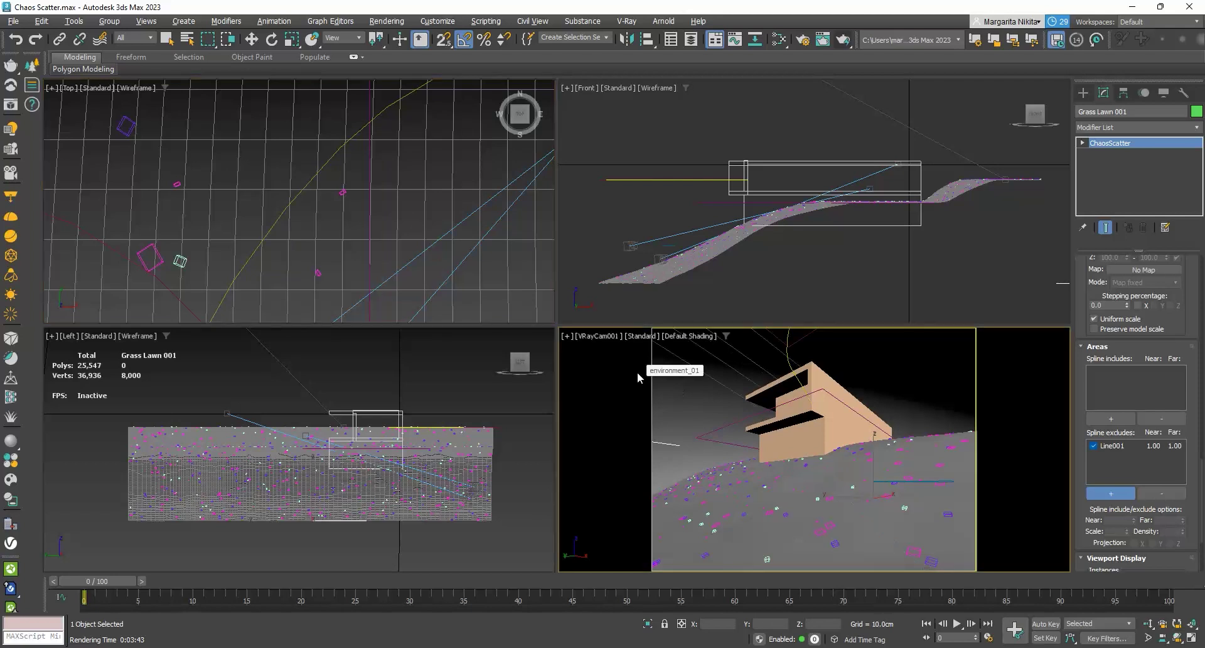
{"action": "left_click", "coordinate": [845, 39]}
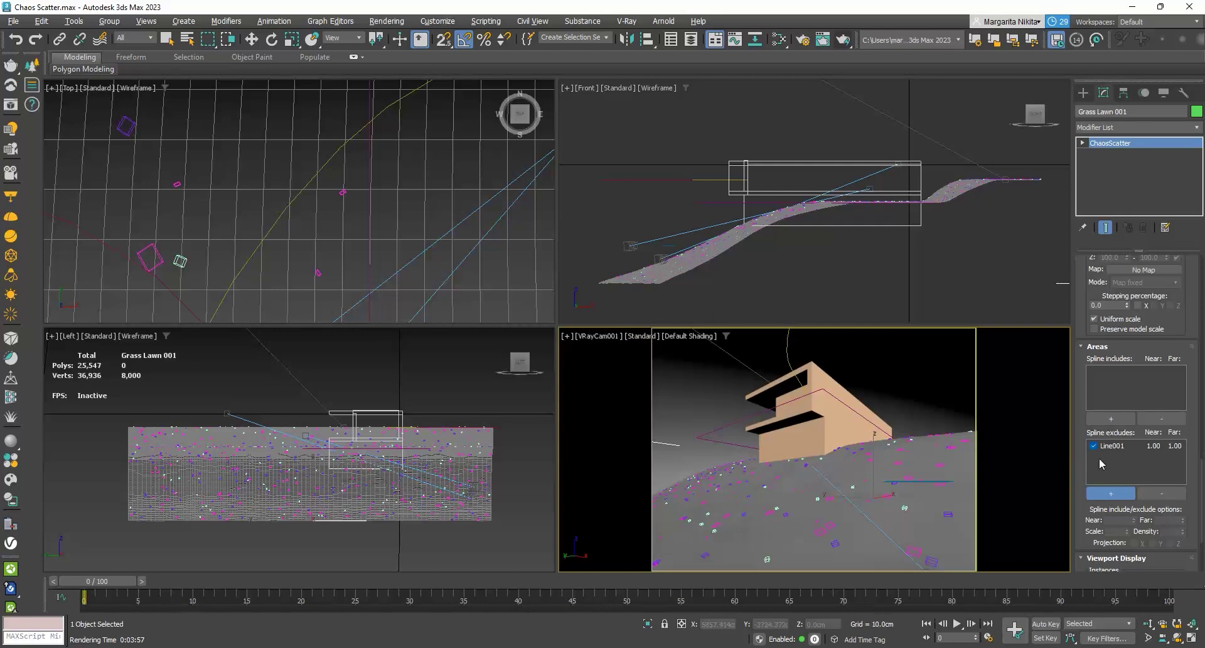
Set Line001's exclusion Near and Far distances to 50 cm and render the cleared path
{"action": "left_click", "coordinate": [1115, 446]}
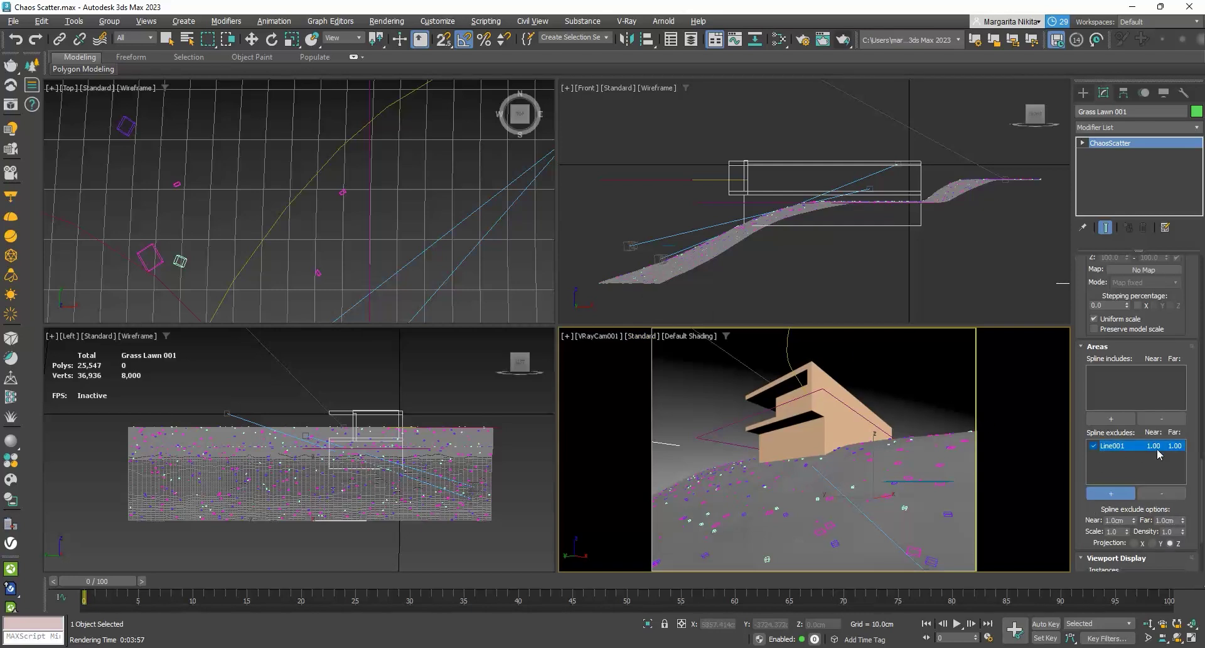
{"action": "left_click", "coordinate": [1123, 521]}
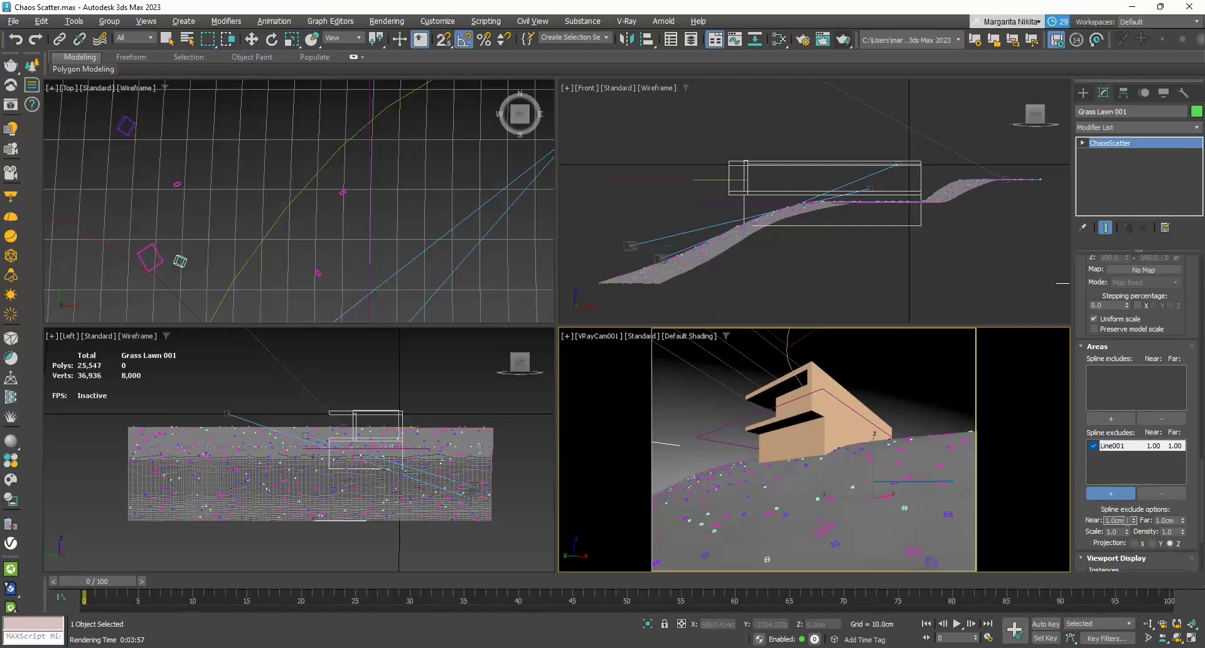
{"action": "type", "text": "50"}
{"action": "key", "text": "Return"}
{"action": "key", "text": "w"}
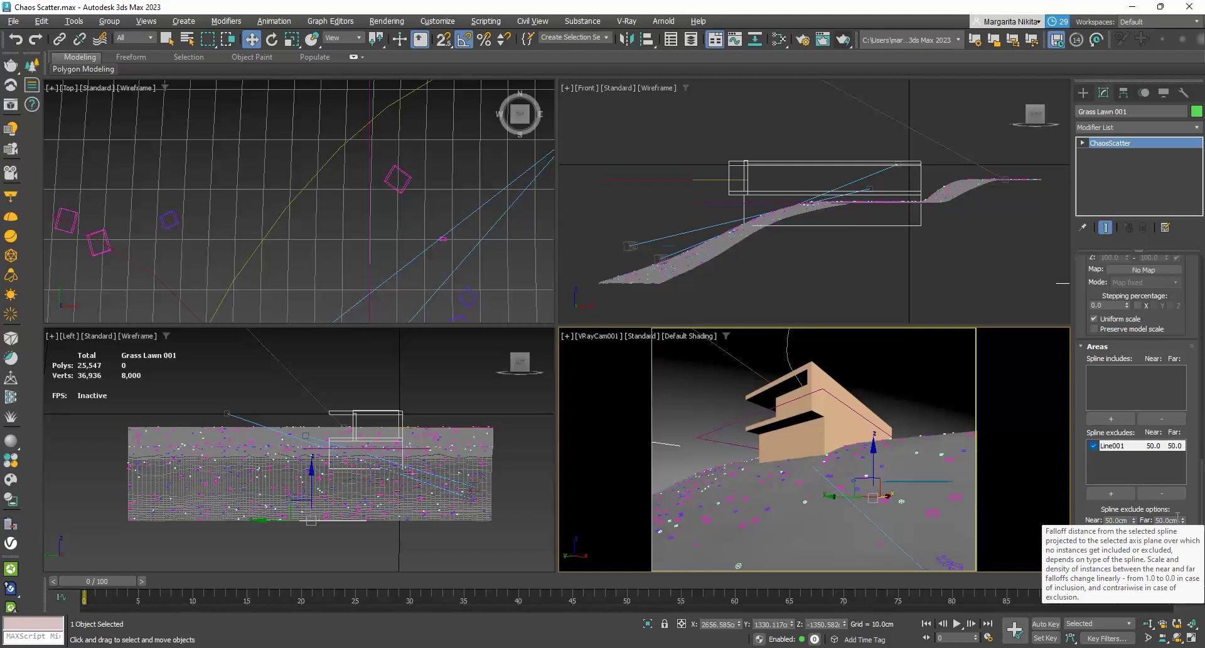
{"action": "left_click", "coordinate": [842, 40]}
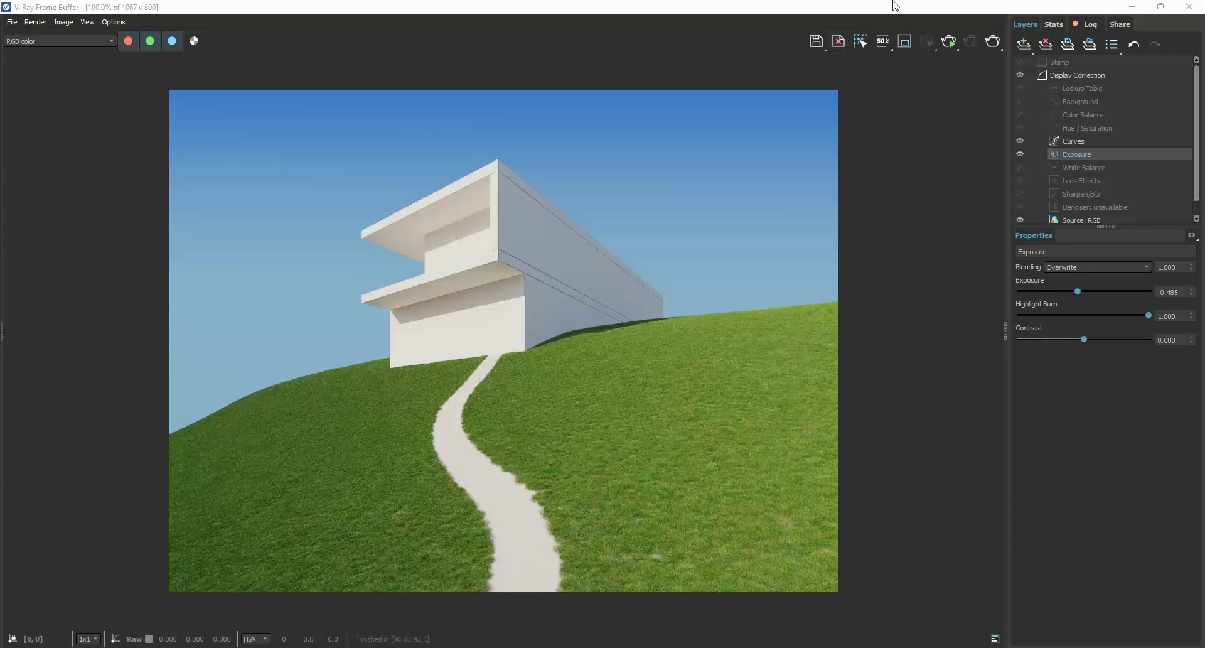
Raise Line001's exclusion Far distance to 100 cm and render the wider path
{"action": "left_click", "coordinate": [1189, 6]}
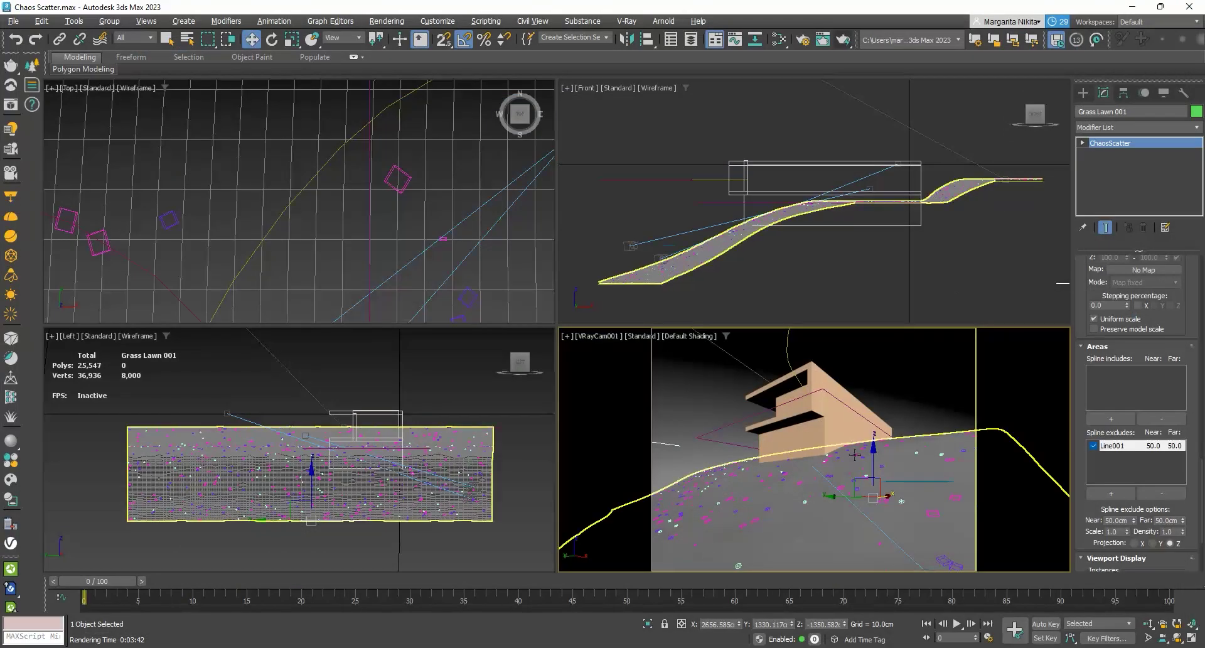
{"action": "left_click", "coordinate": [1149, 519]}
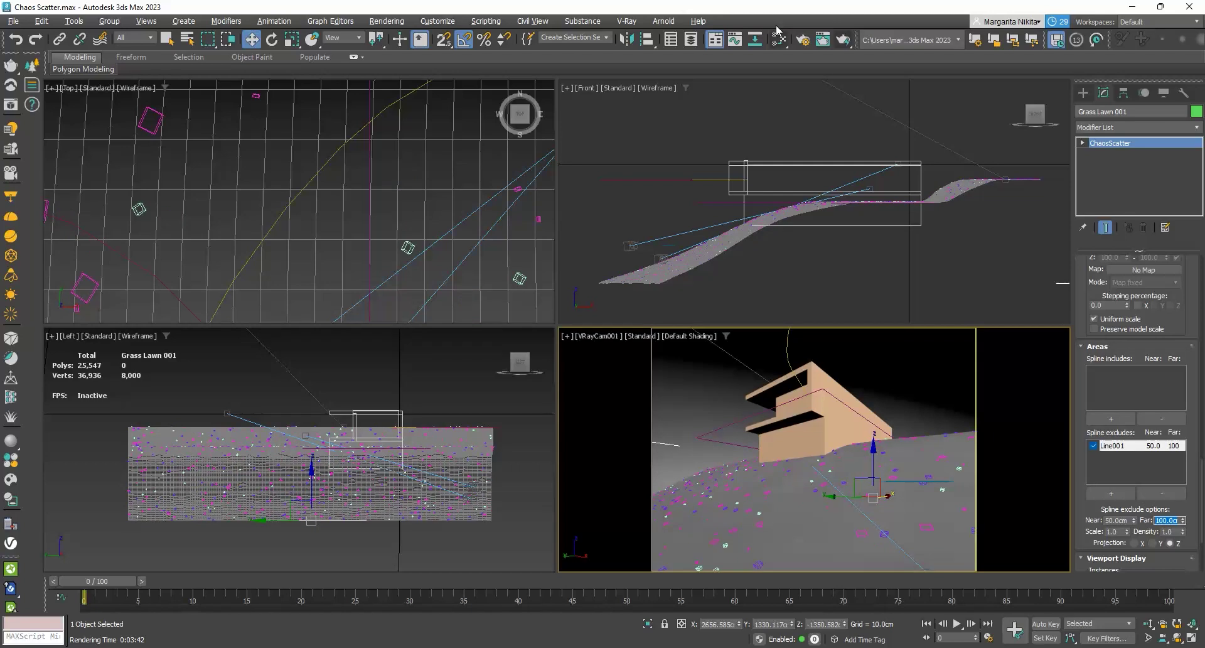
{"action": "left_click", "coordinate": [844, 40]}
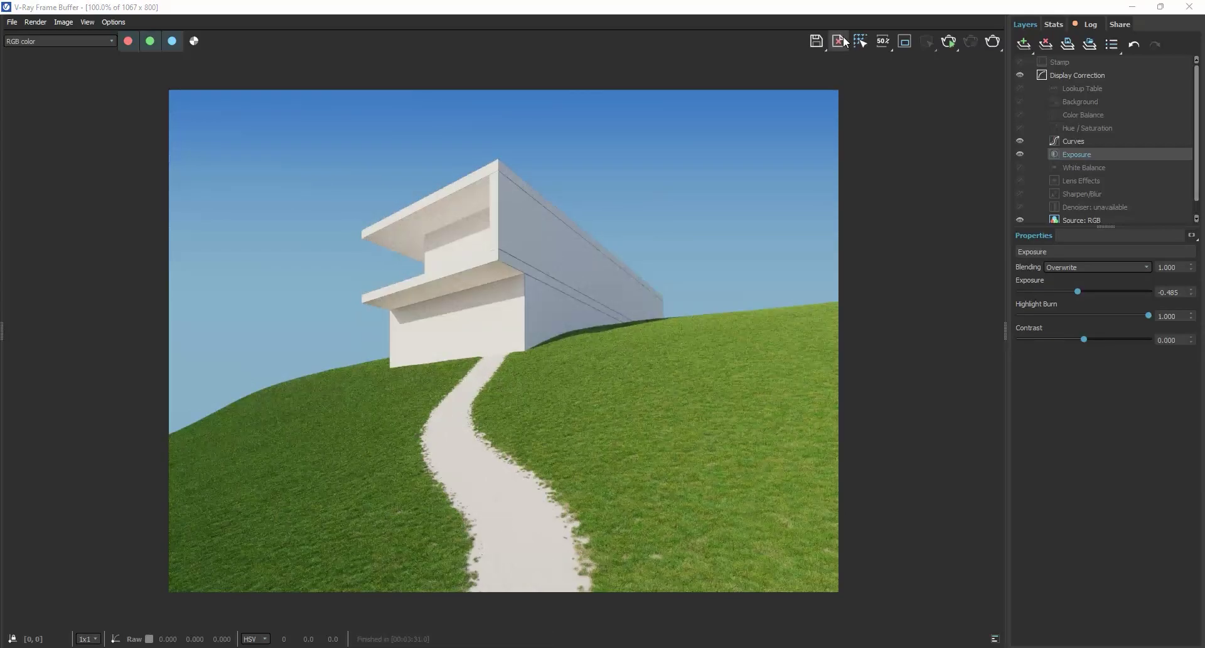
{"action": "left_click", "coordinate": [1193, 12]}
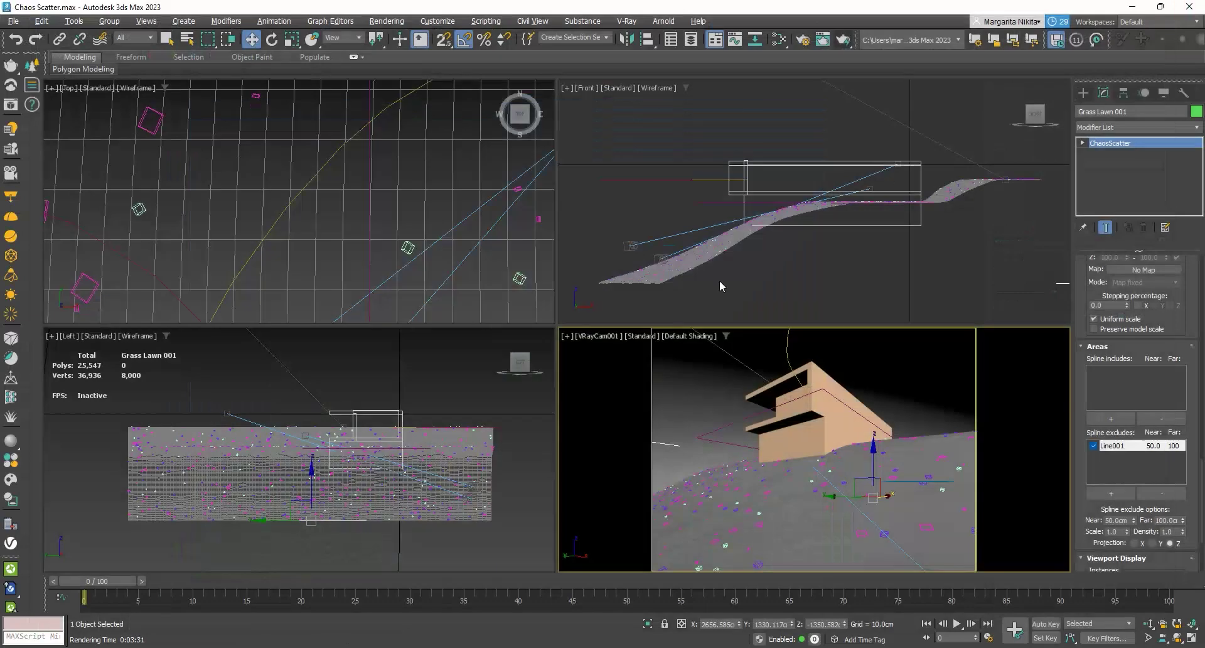
Drop the Cosmos Materials > Ground Dirt Brown 07 material on the hill and render
{"action": "left_click", "coordinate": [11, 480]}
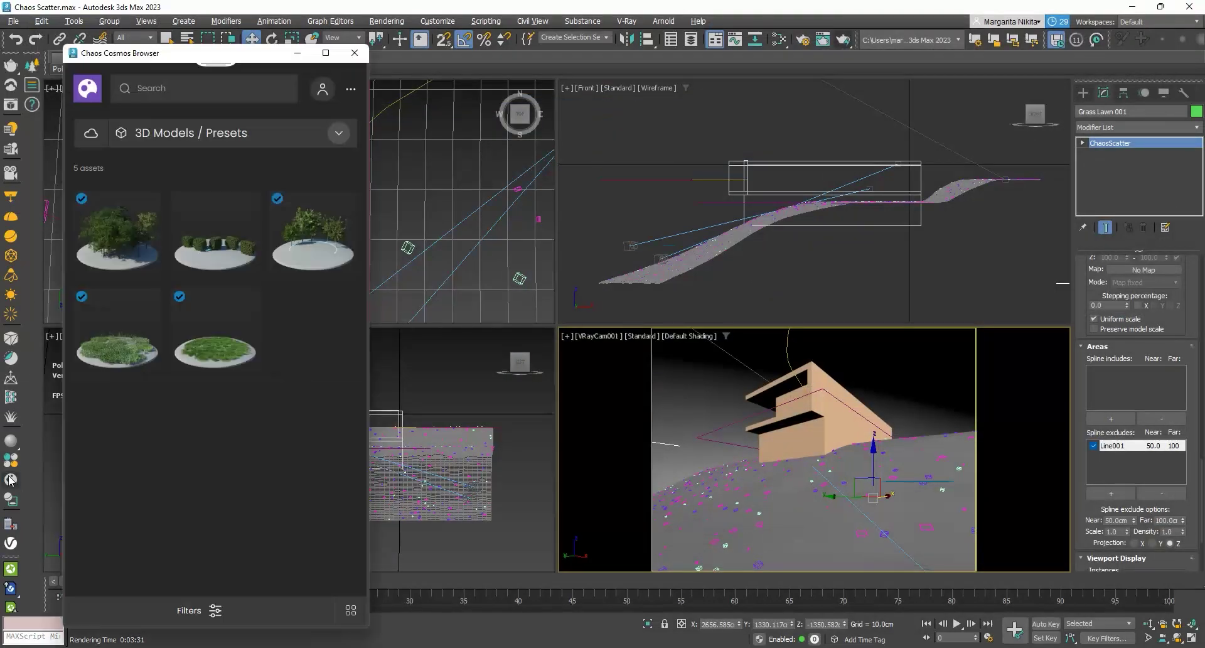
{"action": "left_click", "coordinate": [339, 138]}
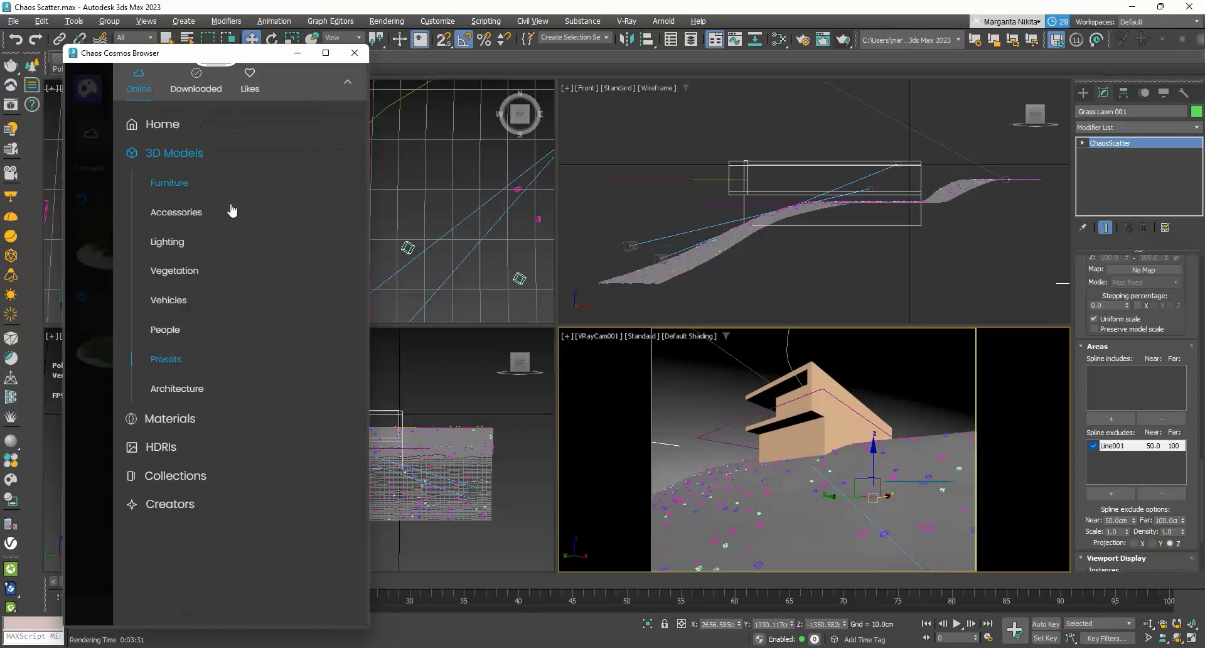
{"action": "left_click", "coordinate": [175, 421]}
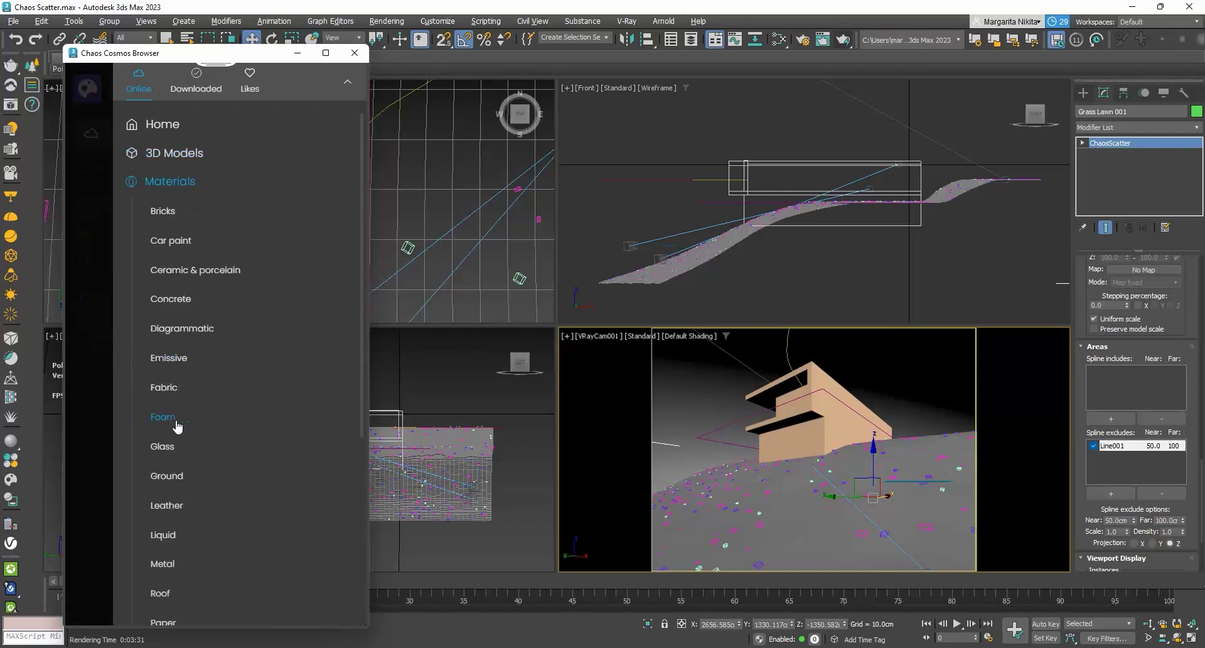
{"action": "left_click", "coordinate": [175, 476]}
{"action": "scroll", "coordinate": [201, 408], "scroll_direction": "down", "scroll_amount": 5}
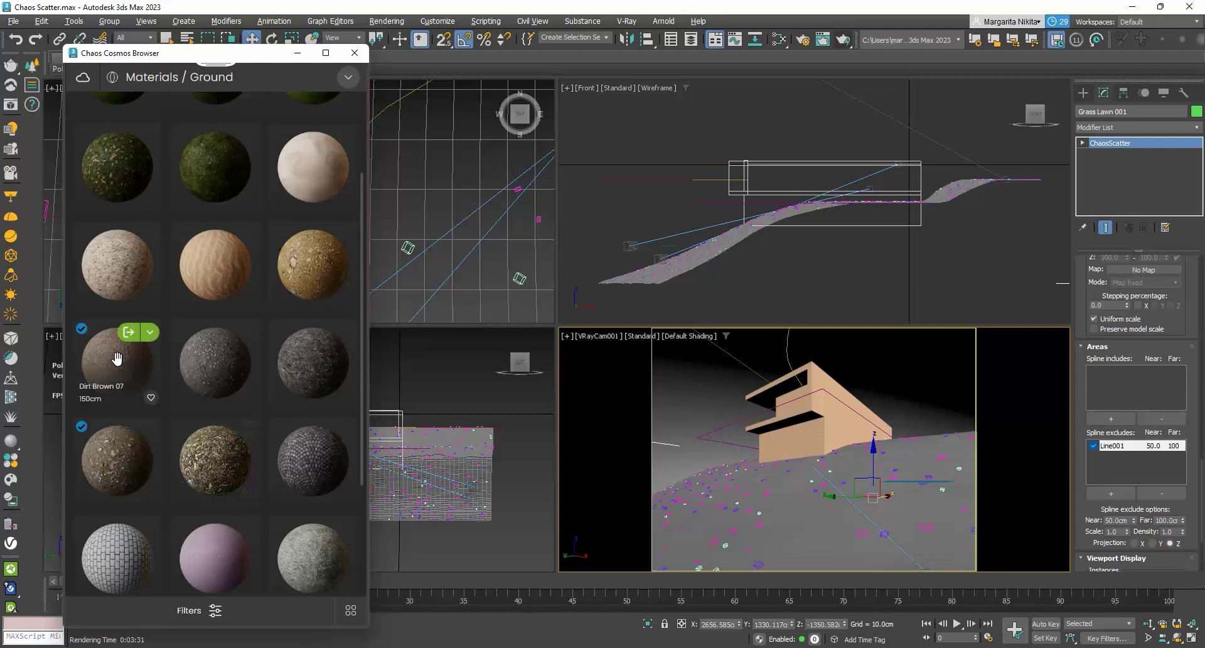
{"action": "left_click_drag", "start_coordinate": [122, 356], "coordinate": [818, 543]}
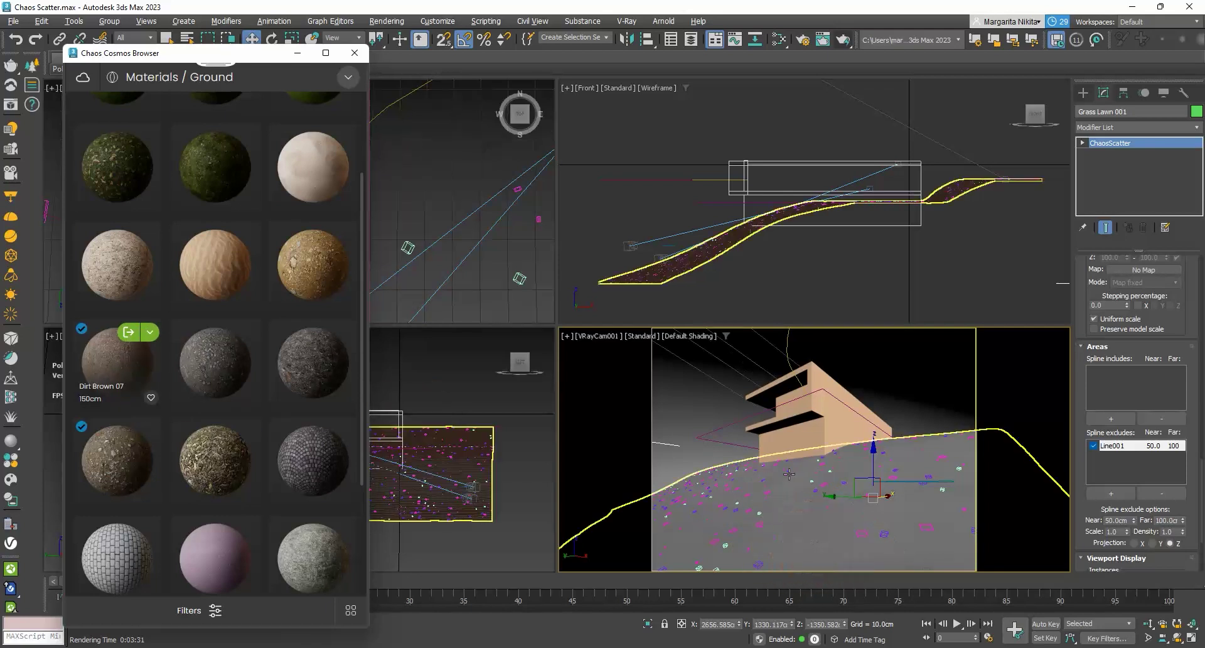
{"action": "left_click", "coordinate": [844, 40]}
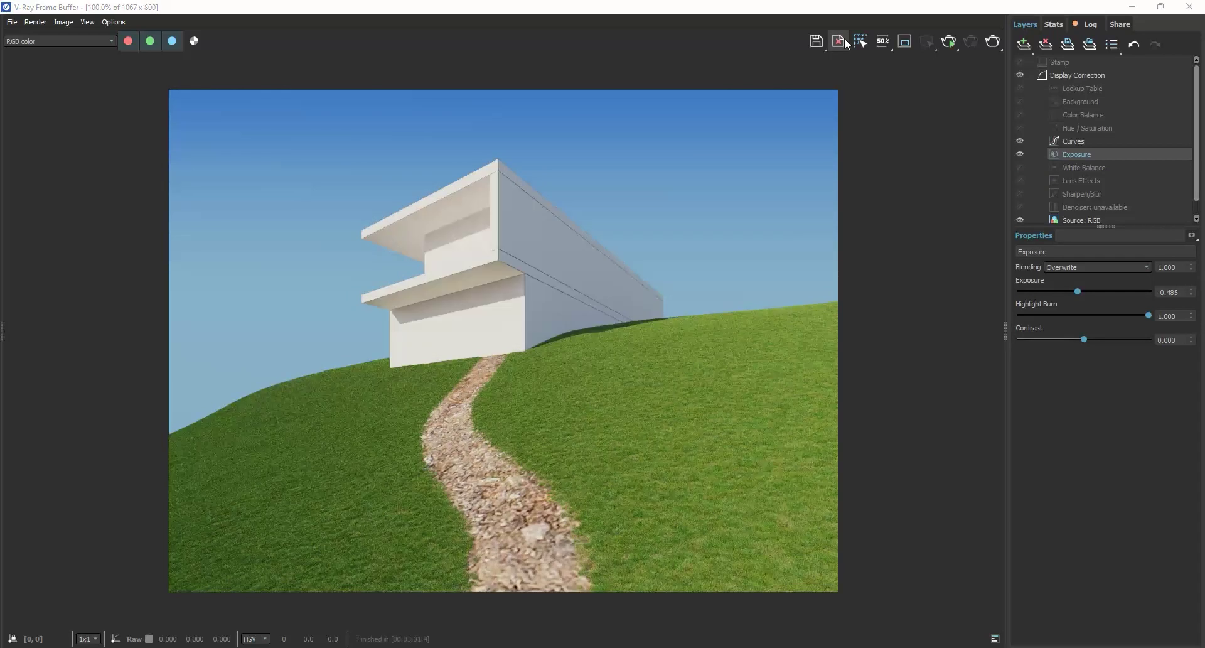
{"action": "left_click", "coordinate": [1189, 7]}
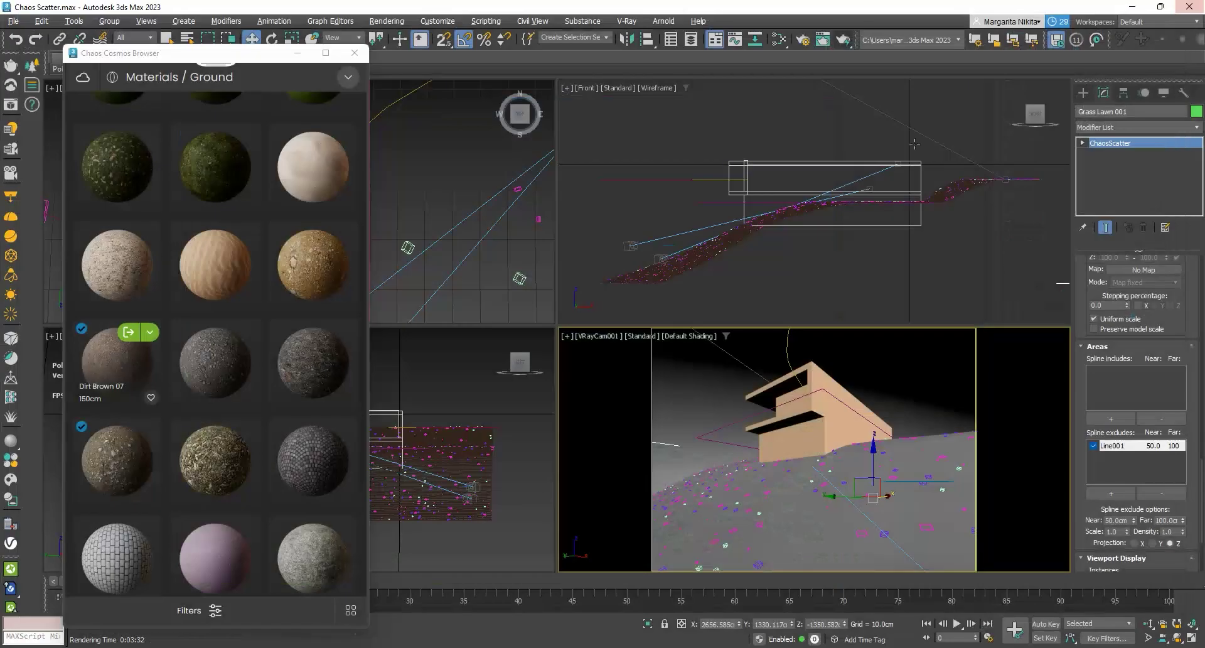
Set the ground material's VRayUVWRandomizer Tiling U and V to 6 in the Slate Material Editor
{"action": "left_click", "coordinate": [360, 59]}
{"action": "left_click", "coordinate": [779, 39]}
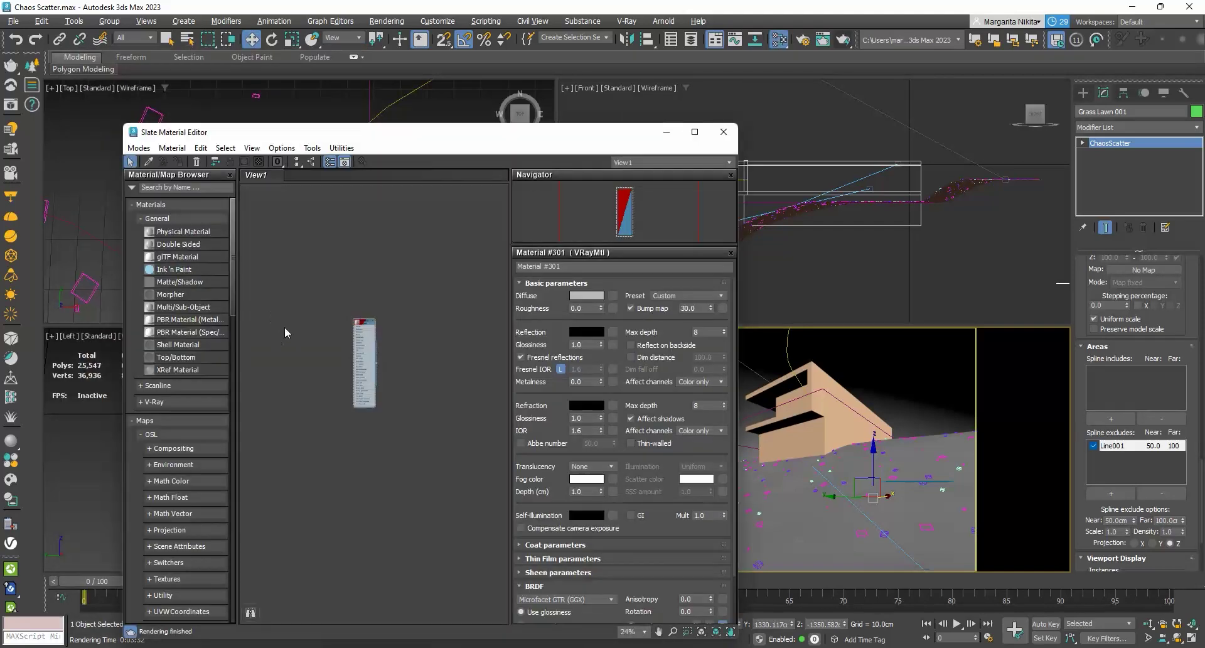
{"action": "left_click", "coordinate": [149, 161]}
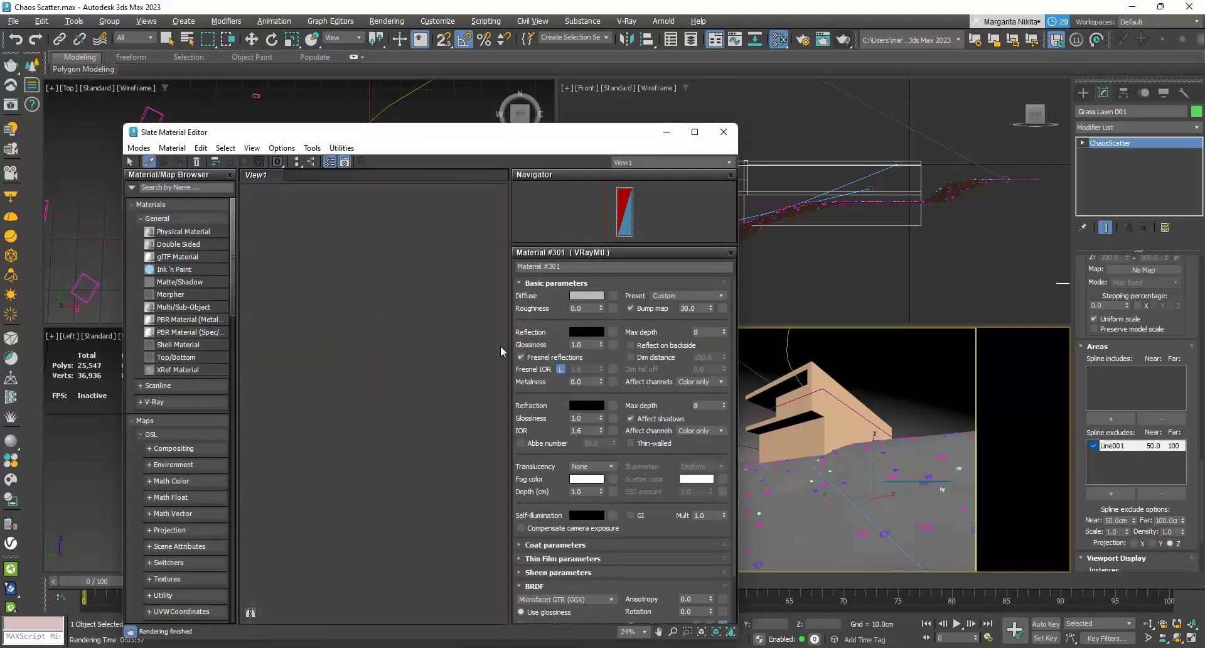
{"action": "left_click", "coordinate": [833, 521]}
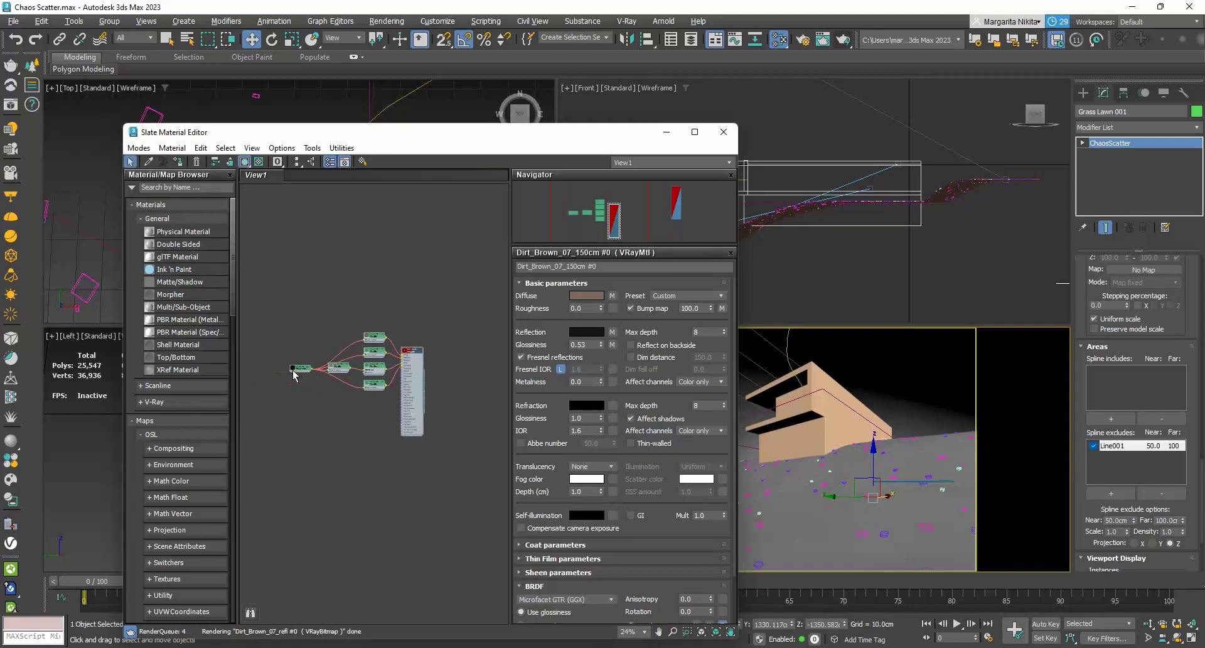
{"action": "scroll", "coordinate": [294, 375], "scroll_direction": "up", "scroll_amount": 8}
{"action": "double_click", "coordinate": [295, 371]}
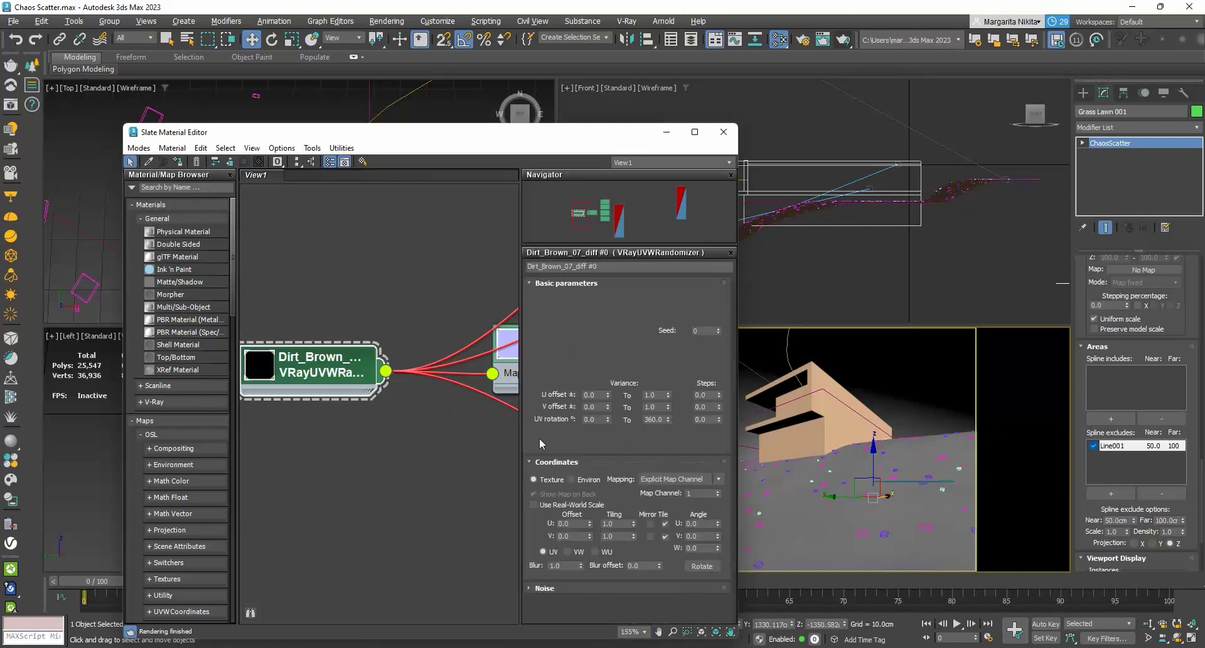
{"action": "double_click", "coordinate": [618, 523]}
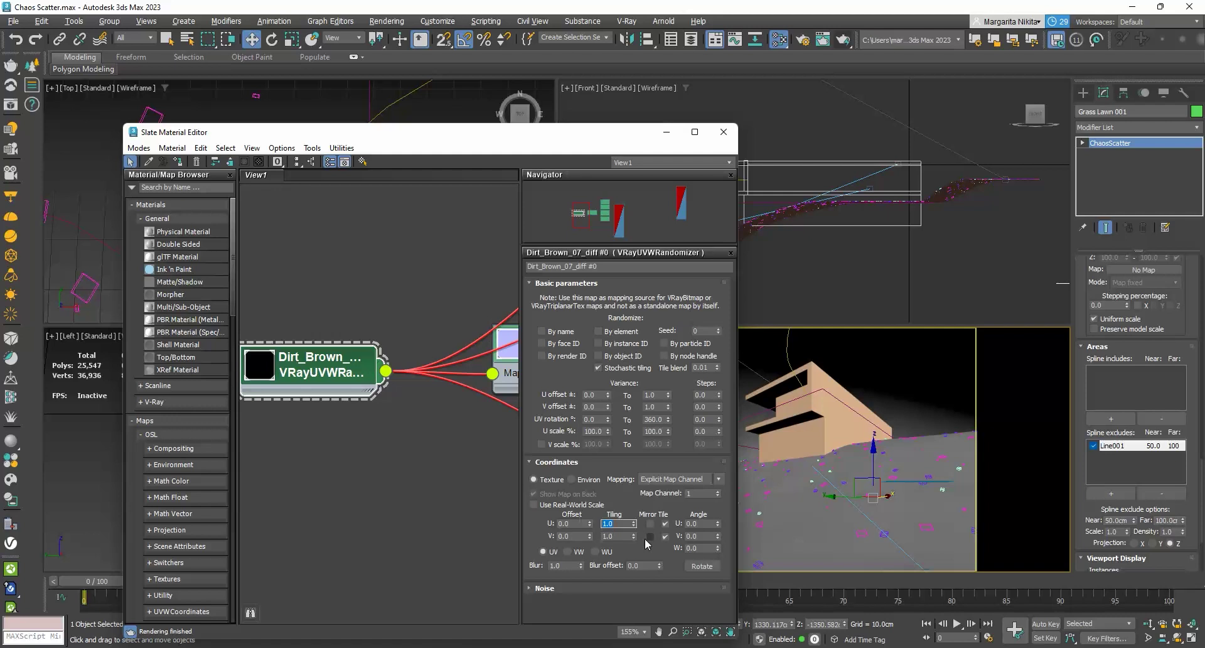
{"action": "type", "text": "6"}
{"action": "double_click", "coordinate": [618, 536]}
{"action": "type", "text": "6"}
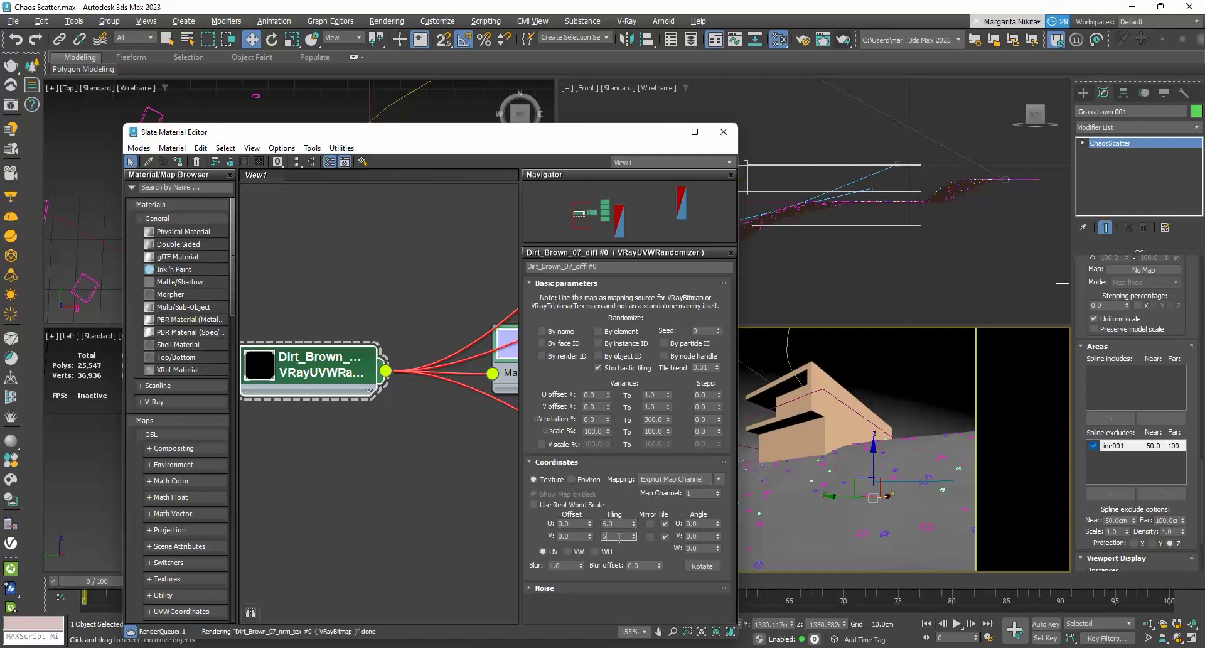
{"action": "left_click", "coordinate": [724, 132]}
{"action": "right_click", "coordinate": [768, 389]}
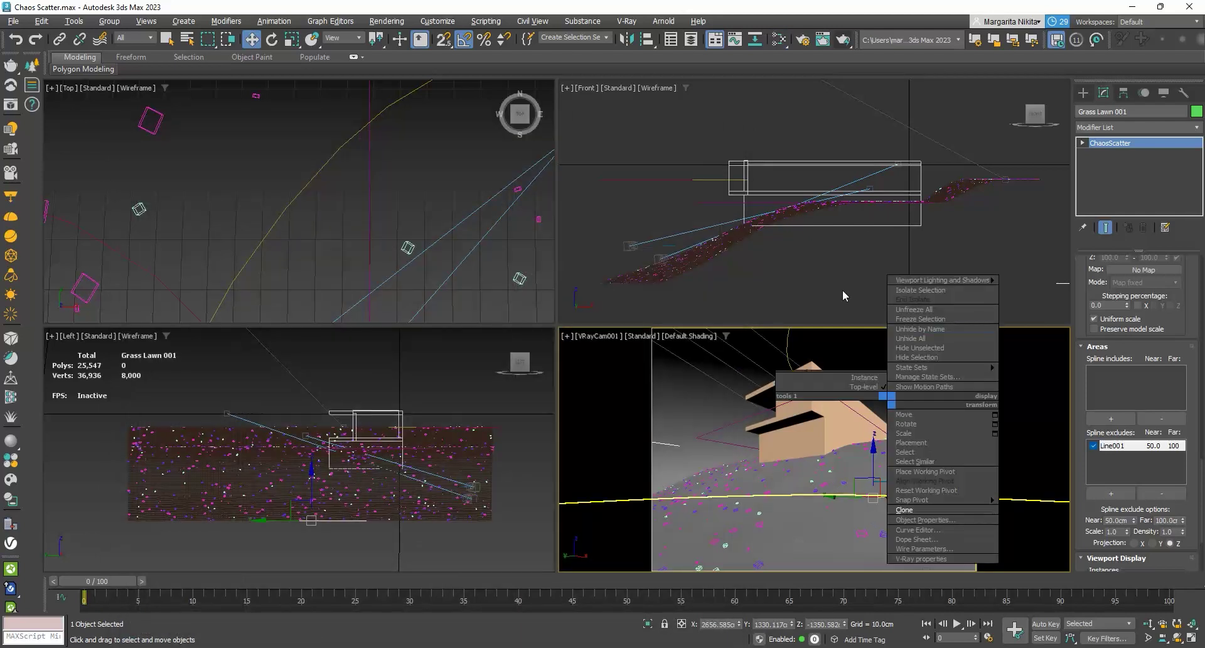
{"action": "left_click", "coordinate": [843, 39]}
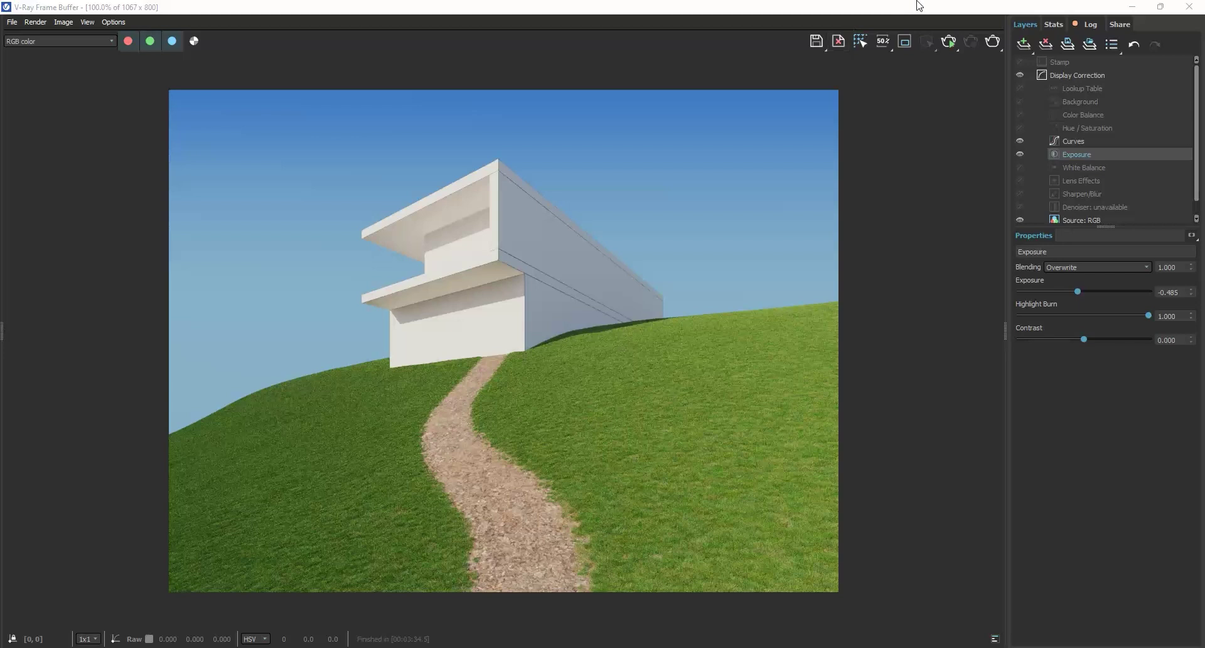
{"action": "left_click", "coordinate": [1194, 11]}
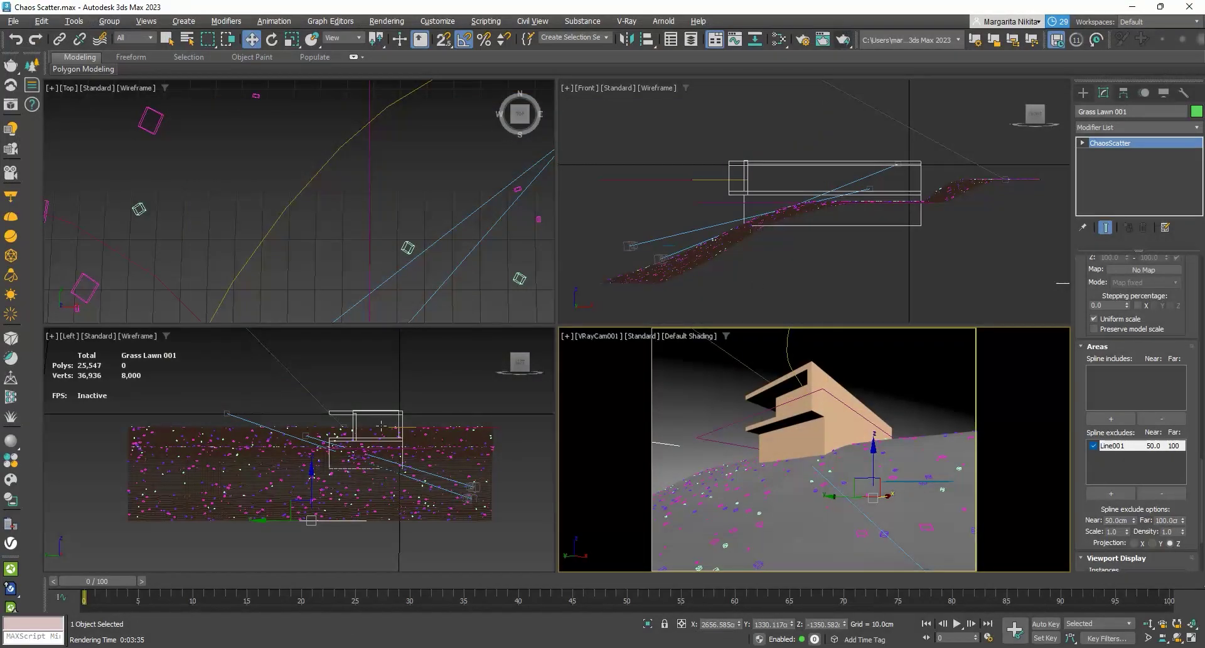
Browse Cosmos 3D Models > Vegetation > Flowers, grass & rocks
{"action": "left_click", "coordinate": [11, 480]}
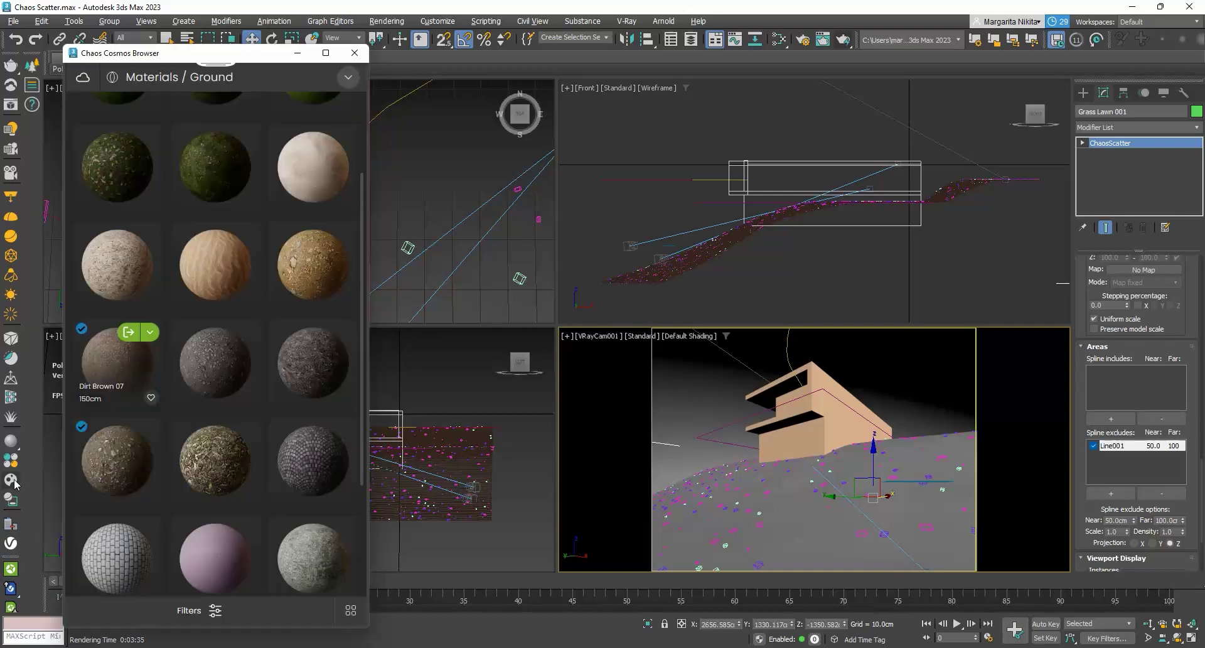
{"action": "left_click", "coordinate": [348, 77]}
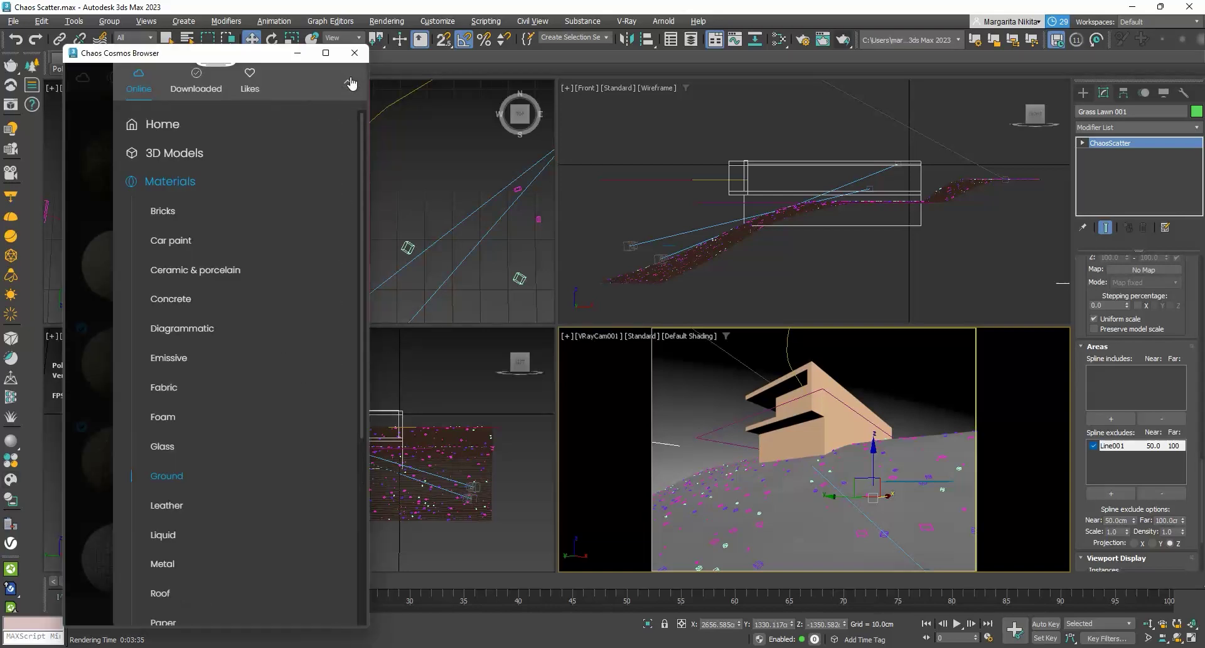
{"action": "left_click", "coordinate": [185, 154]}
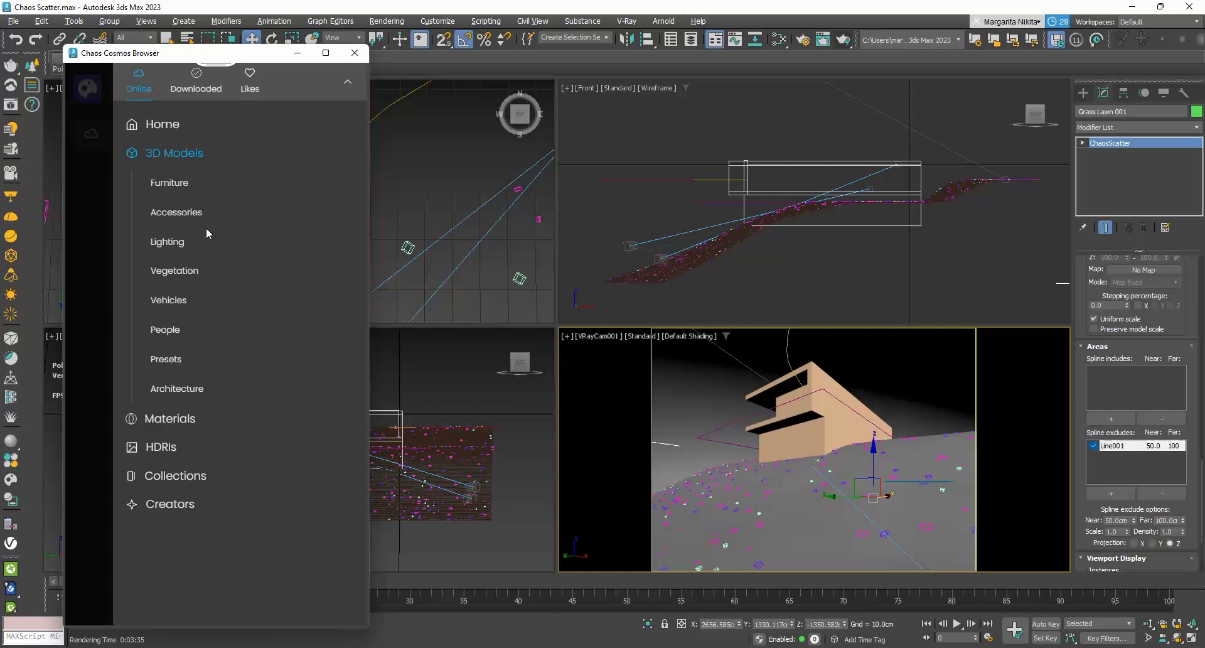
{"action": "left_click", "coordinate": [192, 272]}
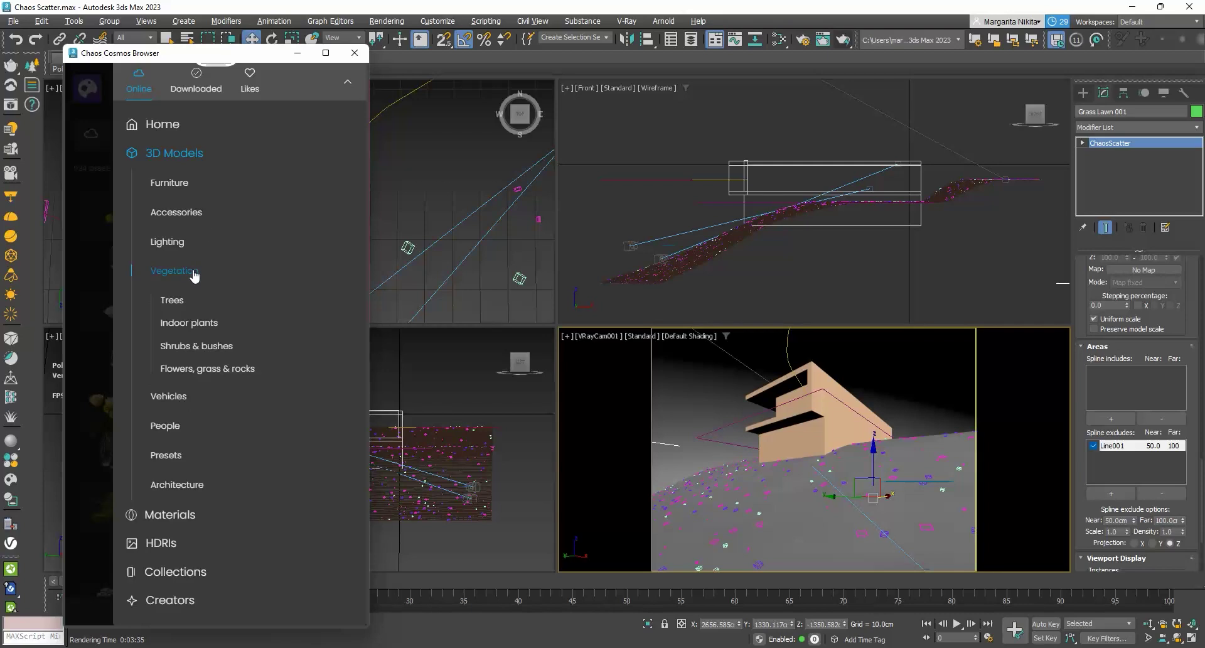
{"action": "left_click", "coordinate": [216, 374]}
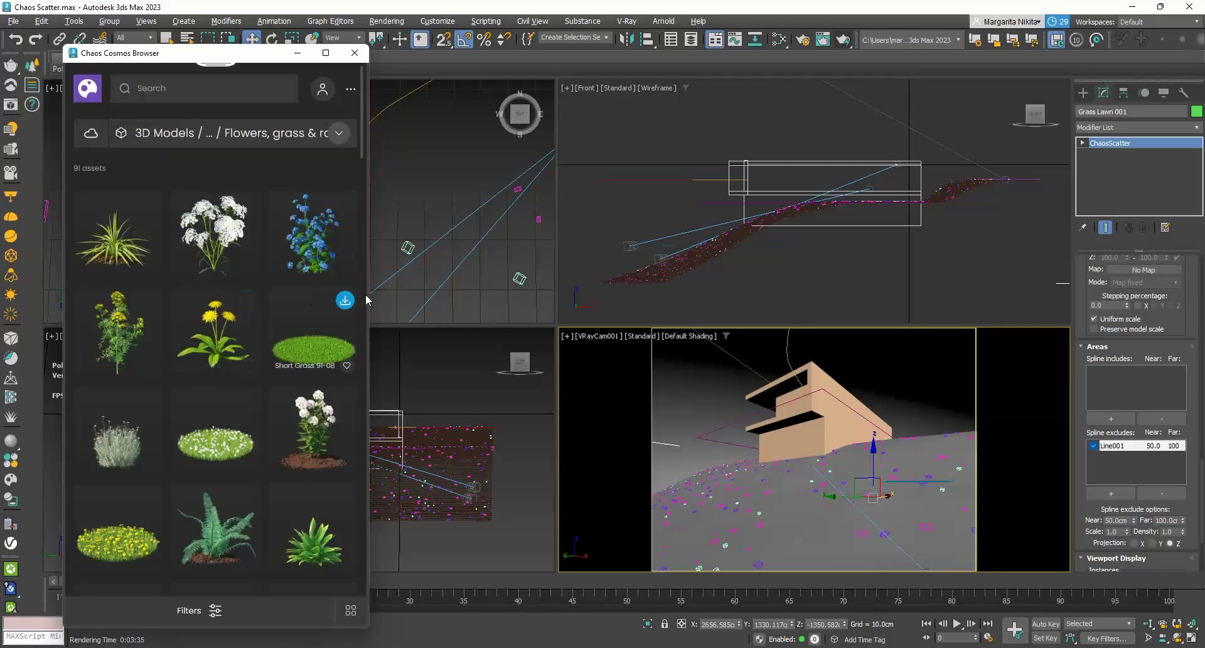
Drag Flower Meadow 006 and Flower Meadow 004 into the scene
{"action": "left_click_drag", "start_coordinate": [367, 300], "coordinate": [622, 303]}
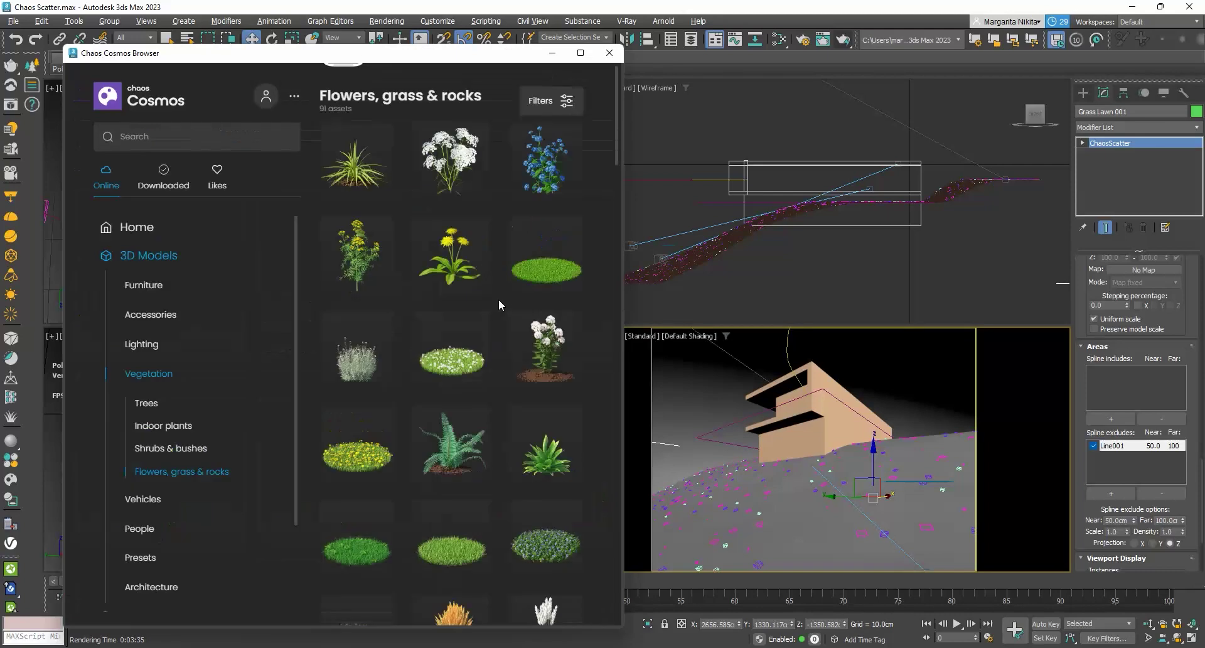
{"action": "scroll", "coordinate": [498, 298], "scroll_direction": "down", "scroll_amount": 5}
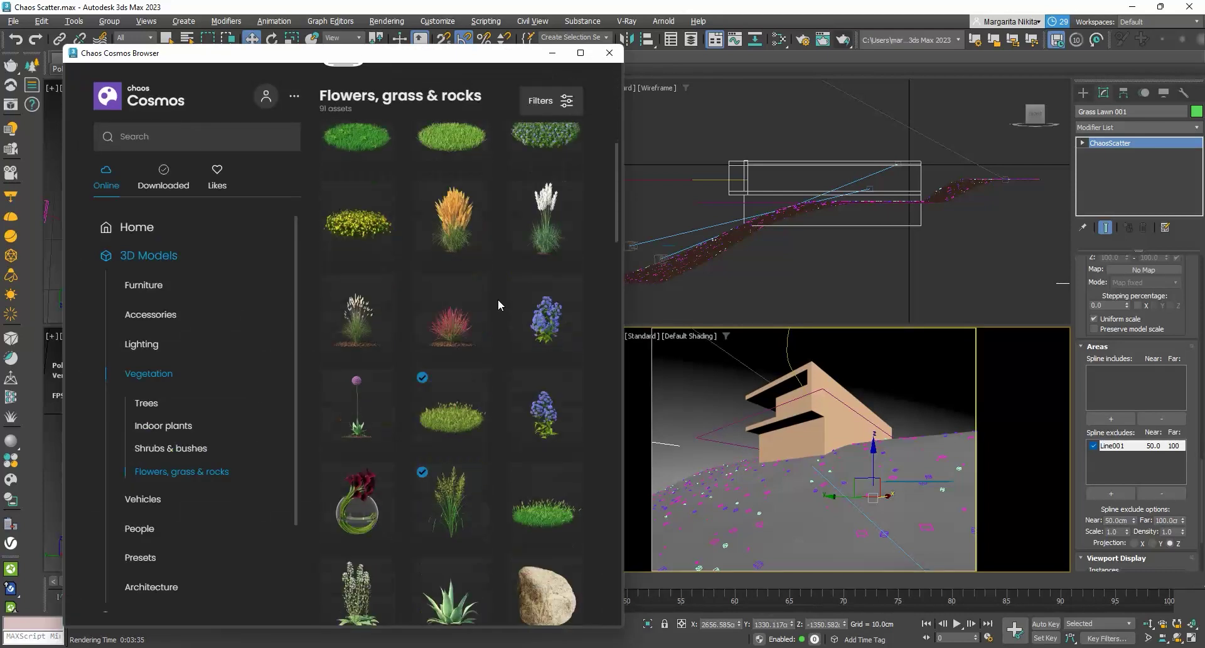
{"action": "scroll", "coordinate": [499, 299], "scroll_direction": "down", "scroll_amount": 5}
{"action": "scroll", "coordinate": [493, 303], "scroll_direction": "down", "scroll_amount": 6}
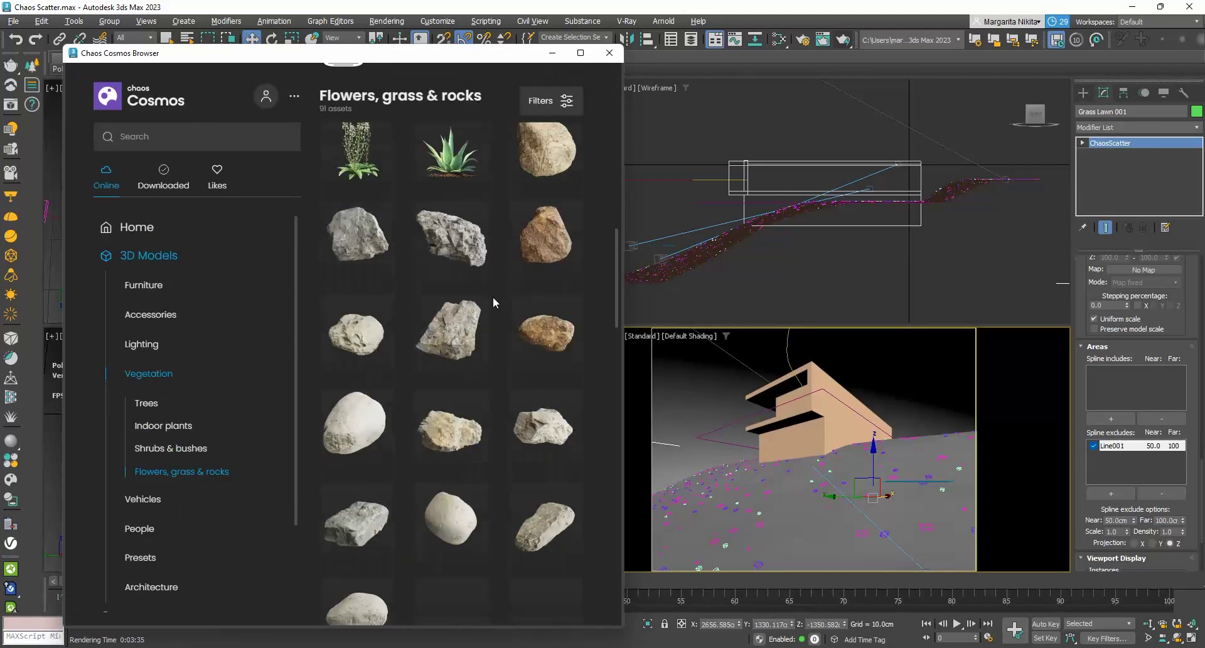
{"action": "scroll", "coordinate": [491, 301], "scroll_direction": "down", "scroll_amount": 4}
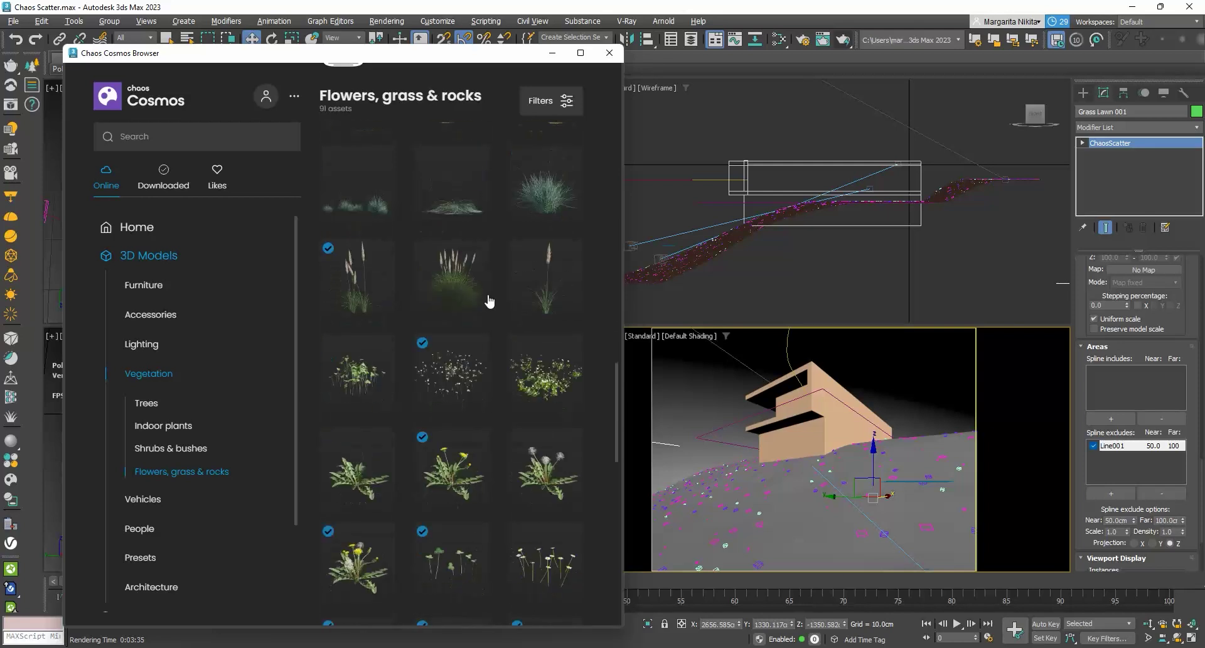
{"action": "left_click_drag", "start_coordinate": [430, 58], "coordinate": [820, 77]}
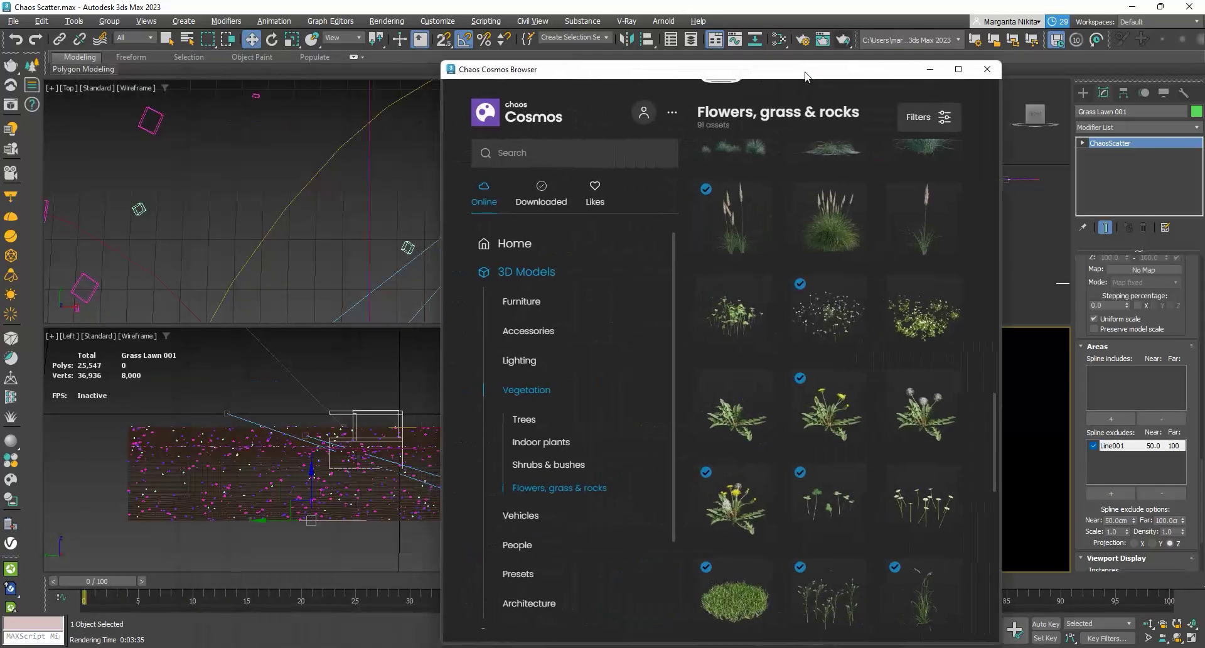
{"action": "scroll", "coordinate": [222, 211], "scroll_direction": "up", "scroll_amount": 5}
{"action": "scroll", "coordinate": [251, 209], "scroll_direction": "up", "scroll_amount": 6}
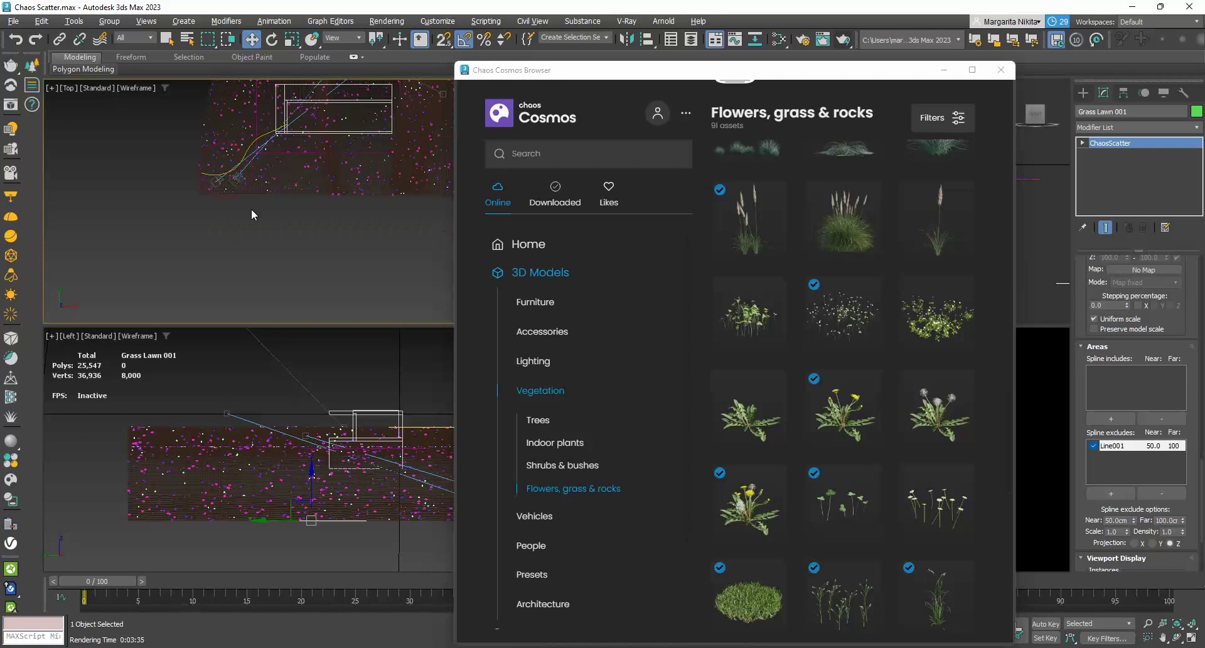
{"action": "mouse_move", "coordinate": [840, 408]}
{"action": "left_click_drag", "start_coordinate": [840, 408], "coordinate": [300, 233]}
{"action": "left_click_drag", "start_coordinate": [751, 489], "coordinate": [342, 231]}
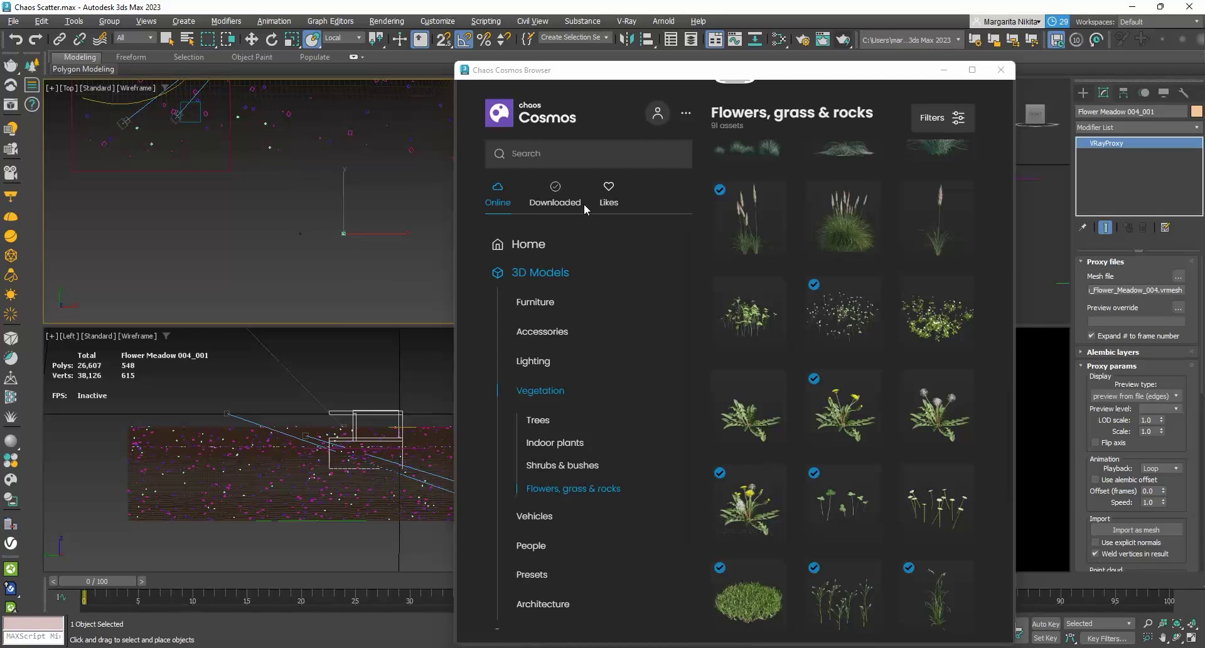
Move the two flower proxies up beside the scatter icon
{"action": "left_click", "coordinate": [1001, 70]}
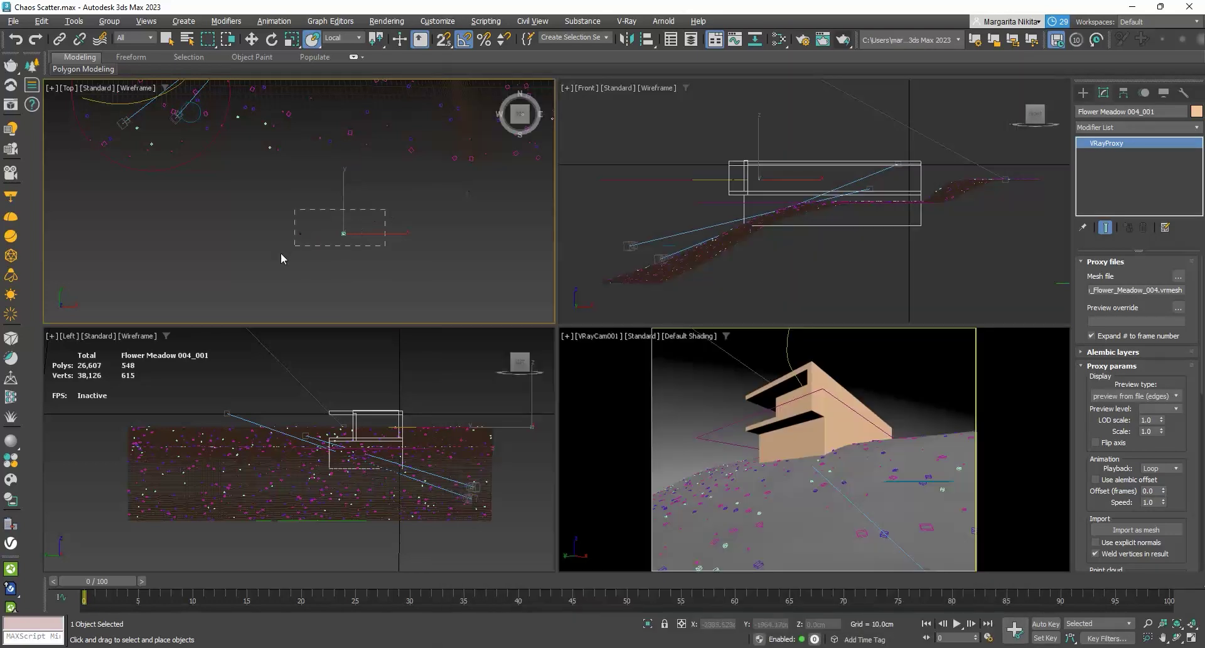
{"action": "scroll", "coordinate": [281, 253], "scroll_direction": "down", "scroll_amount": 3}
{"action": "key", "text": "w"}
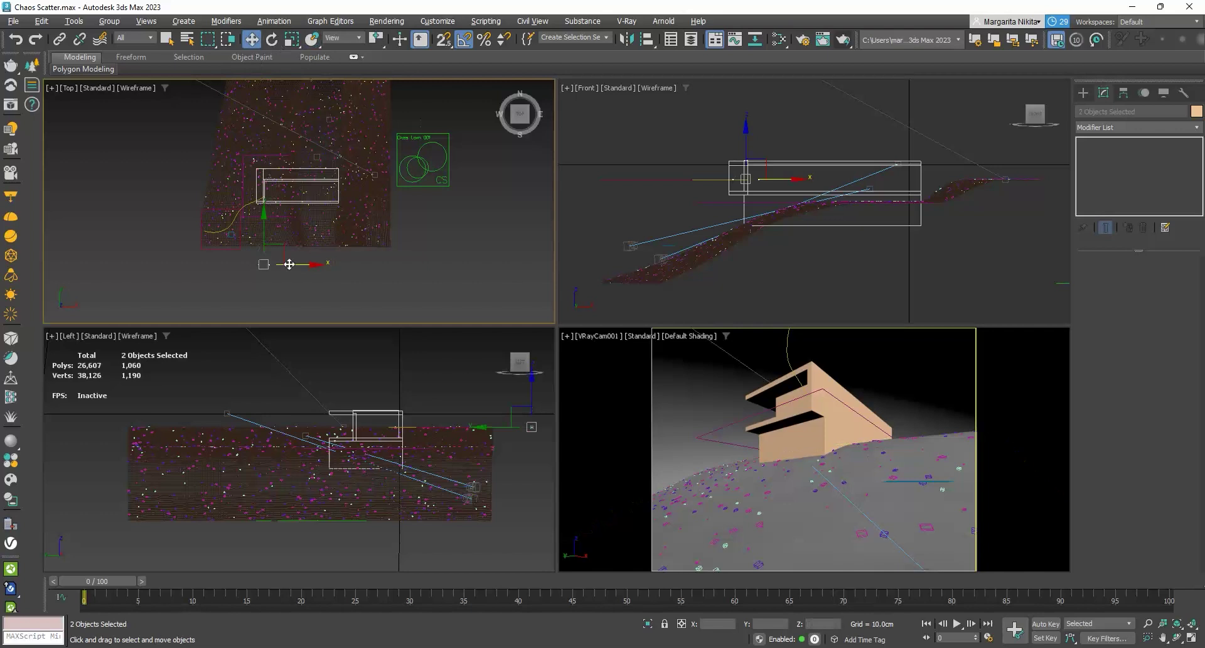
{"action": "left_click_drag", "start_coordinate": [288, 264], "coordinate": [445, 195]}
{"action": "scroll", "coordinate": [430, 185], "scroll_direction": "up", "scroll_amount": 8}
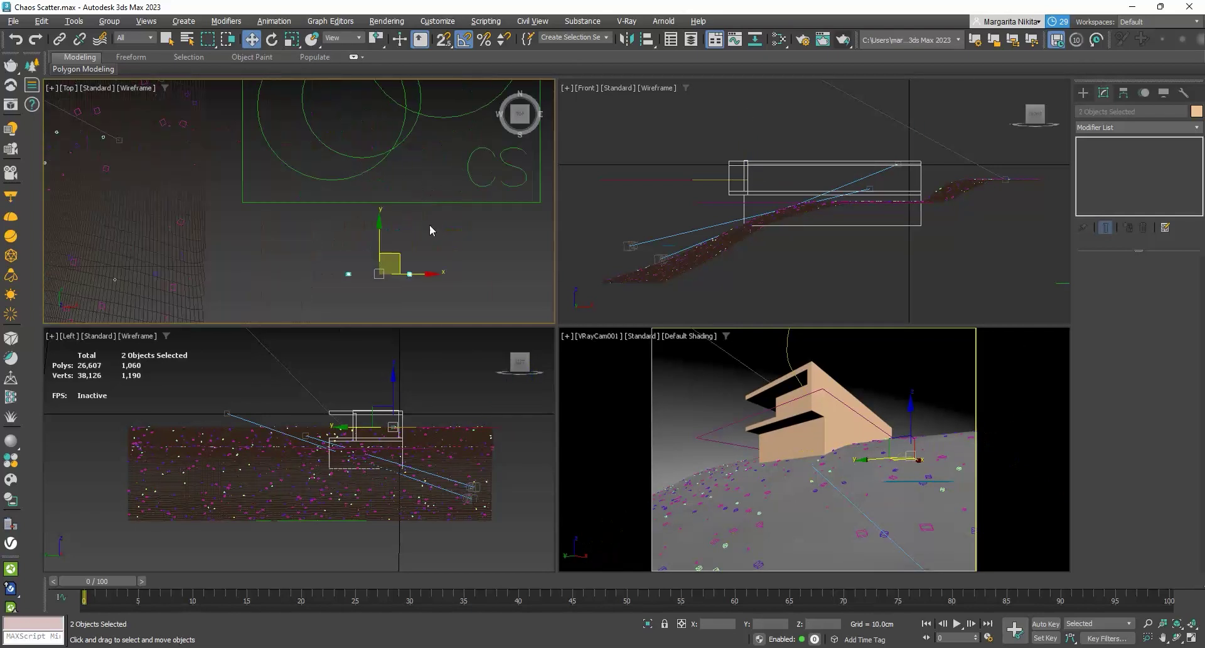
{"action": "left_click_drag", "start_coordinate": [408, 258], "coordinate": [394, 224]}
Add the flower proxy to Grass Lawn 001's instanced model objects
{"action": "left_click", "coordinate": [477, 202]}
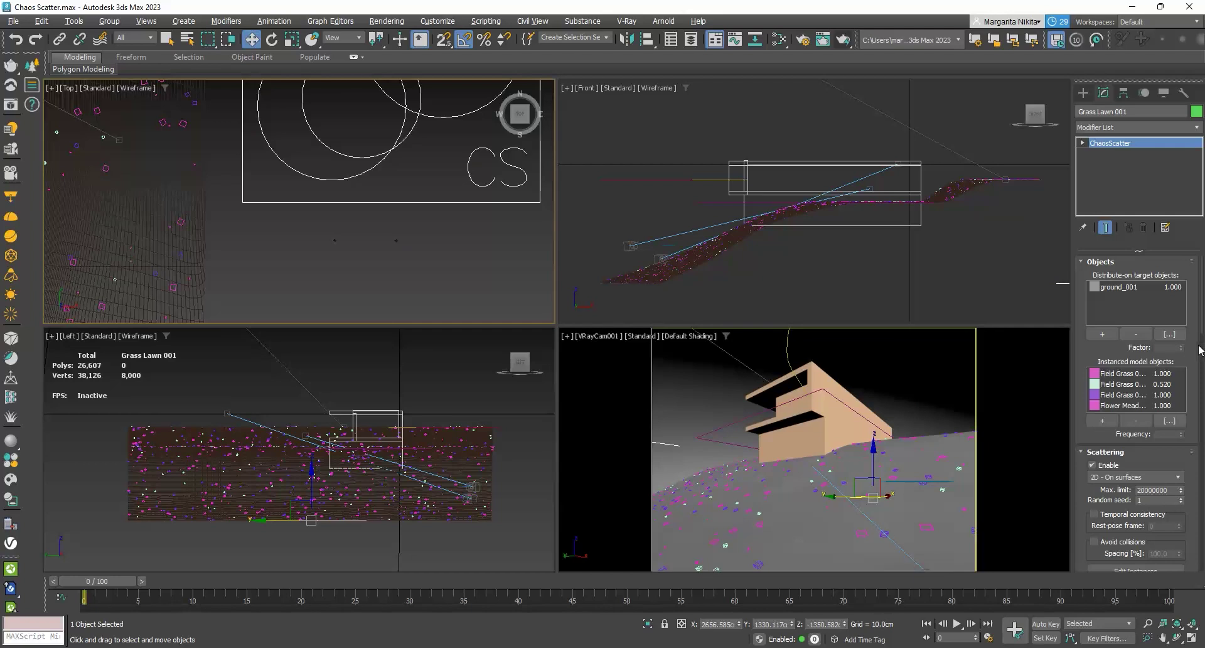
{"action": "scroll", "coordinate": [1201, 350], "scroll_direction": "down", "scroll_amount": 2}
{"action": "scroll", "coordinate": [1200, 349], "scroll_direction": "up", "scroll_amount": 2}
{"action": "left_click", "coordinate": [1102, 421]}
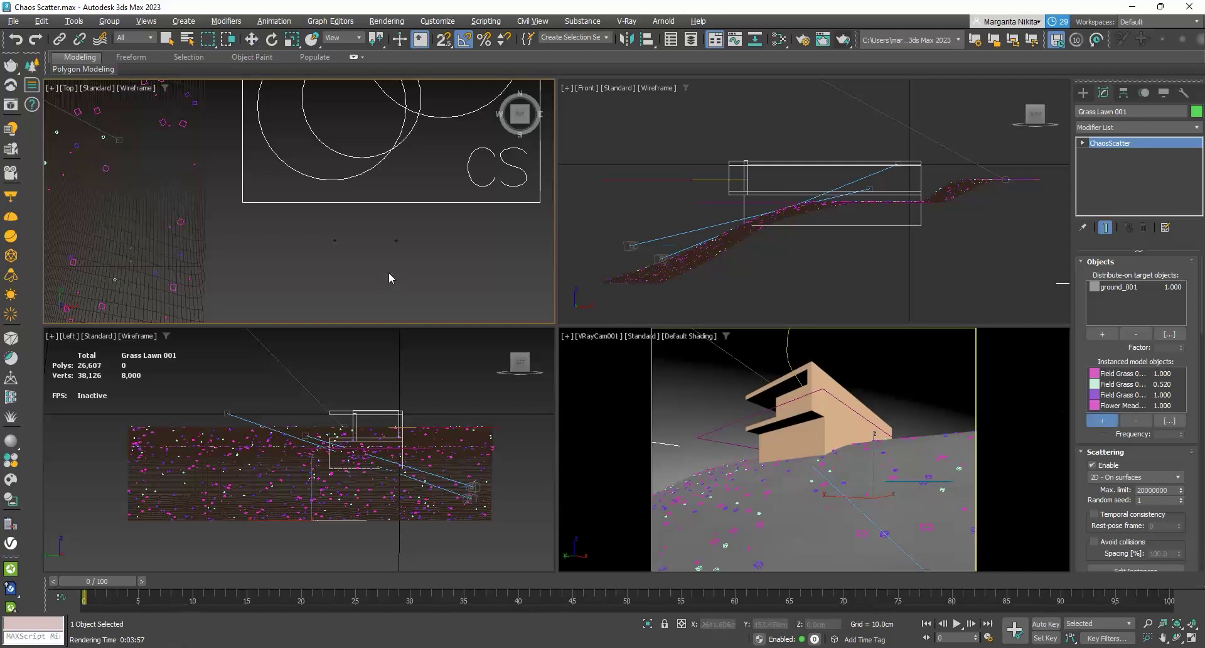
{"action": "left_click", "coordinate": [335, 241]}
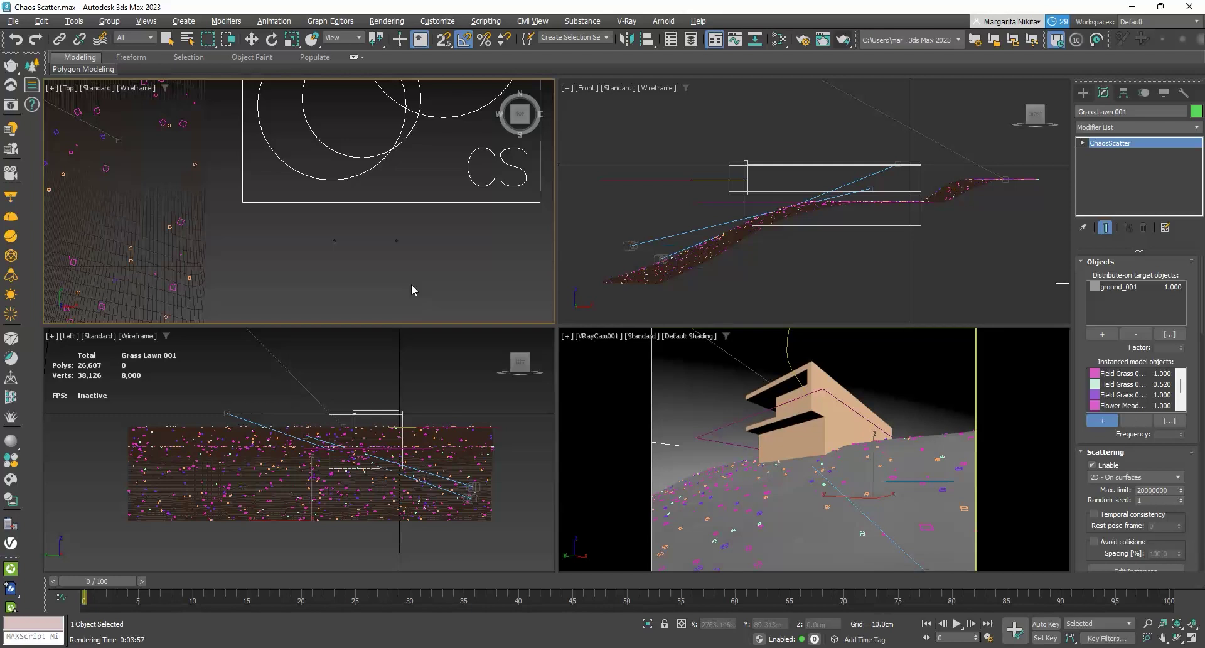
{"action": "left_click", "coordinate": [841, 40]}
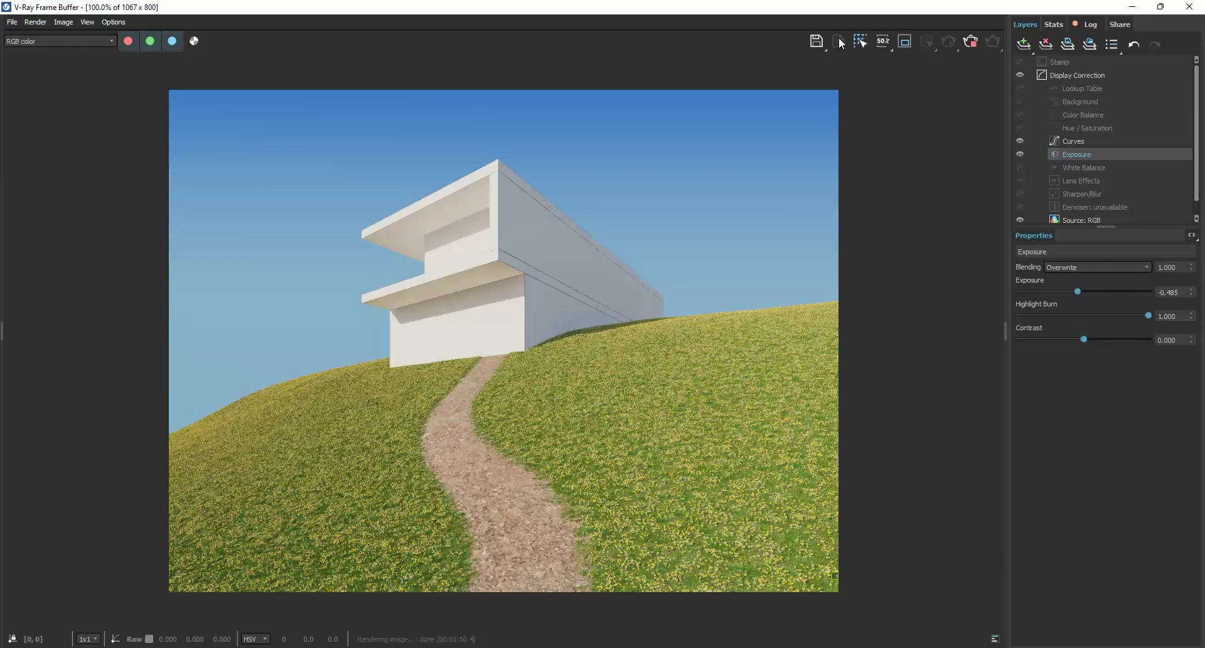
Set the last Flower Meadow entry's frequency to 0.1
{"action": "left_click", "coordinate": [1190, 7]}
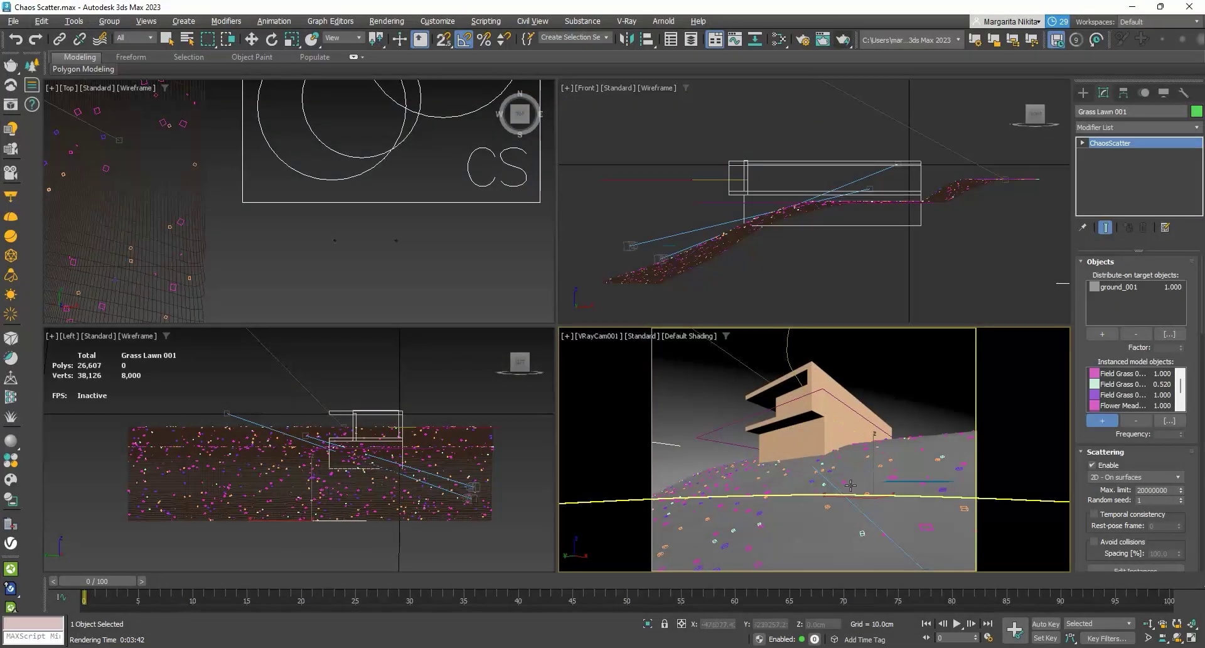
{"action": "left_click_drag", "start_coordinate": [1181, 384], "coordinate": [1184, 399]}
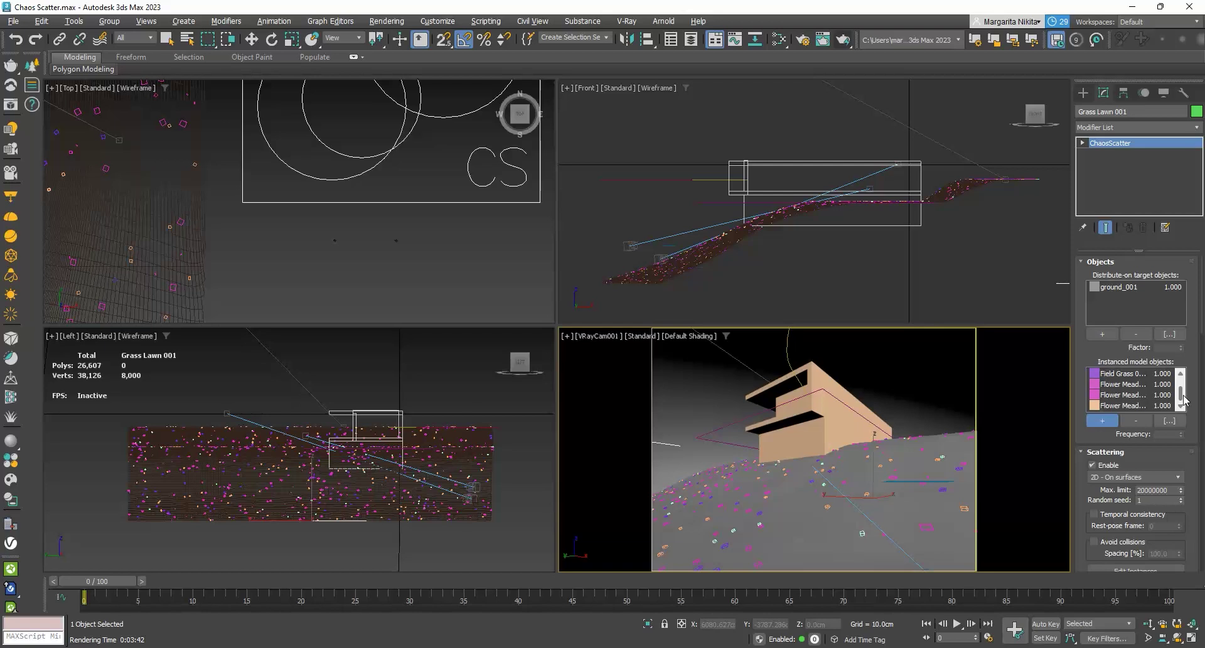
{"action": "left_click", "coordinate": [1129, 407]}
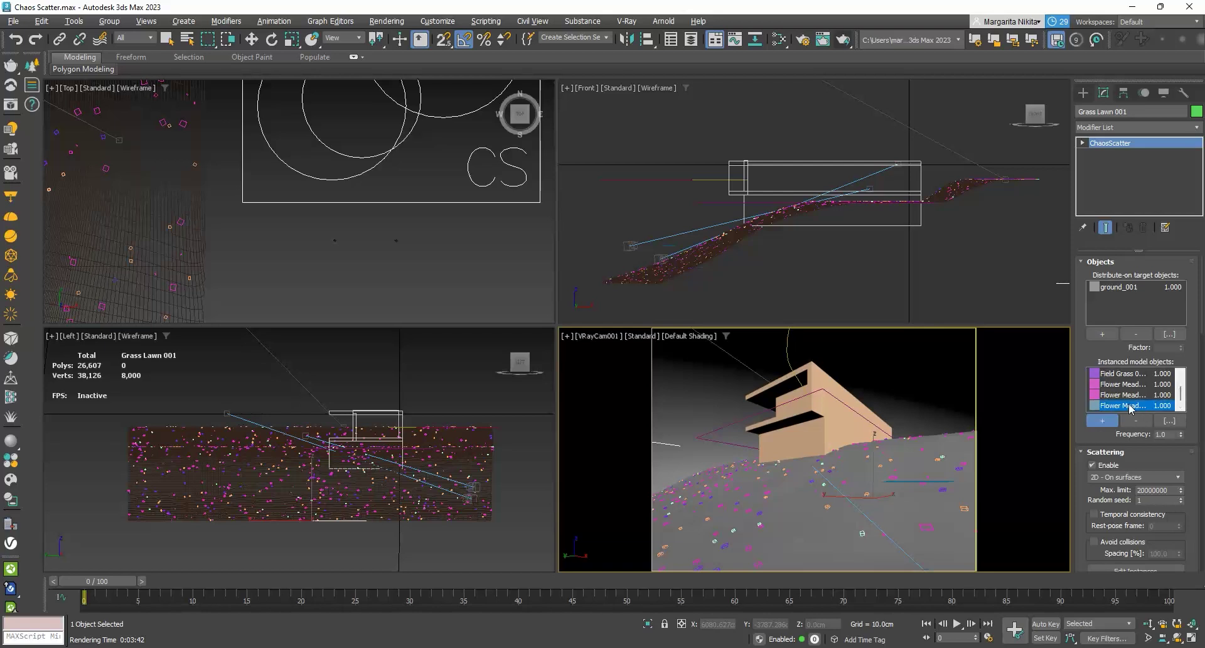
{"action": "left_click", "coordinate": [1161, 435]}
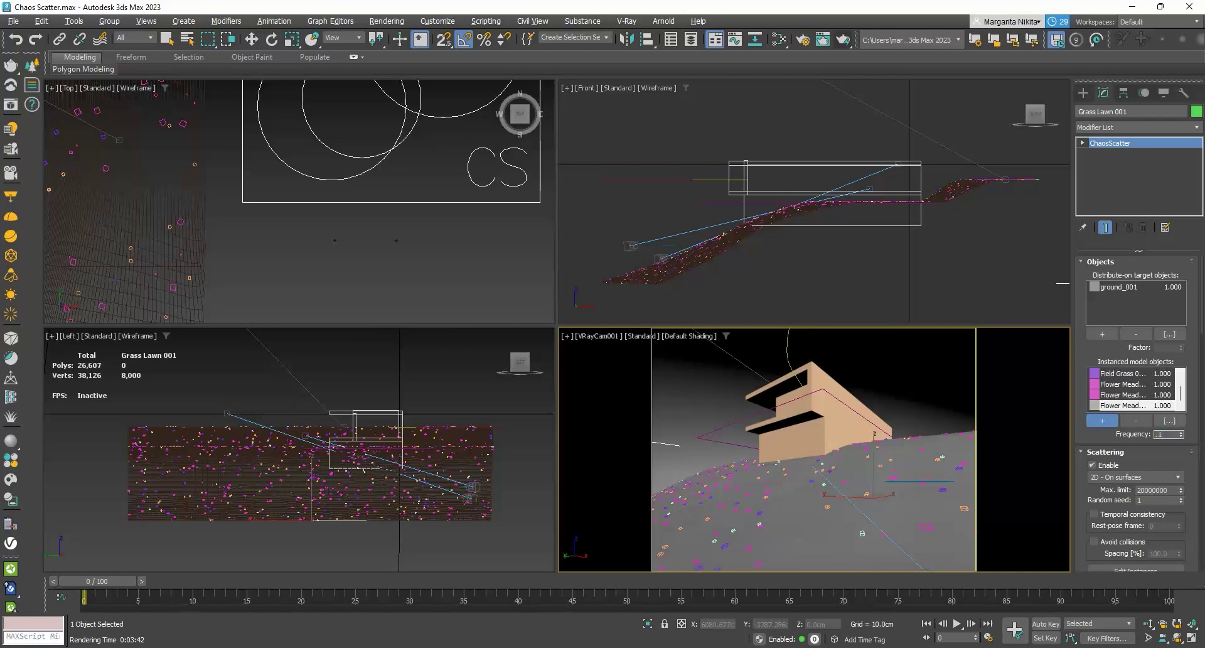
{"action": "type", "text": "0.1"}
{"action": "key", "text": "Return"}
{"action": "key", "text": "w"}
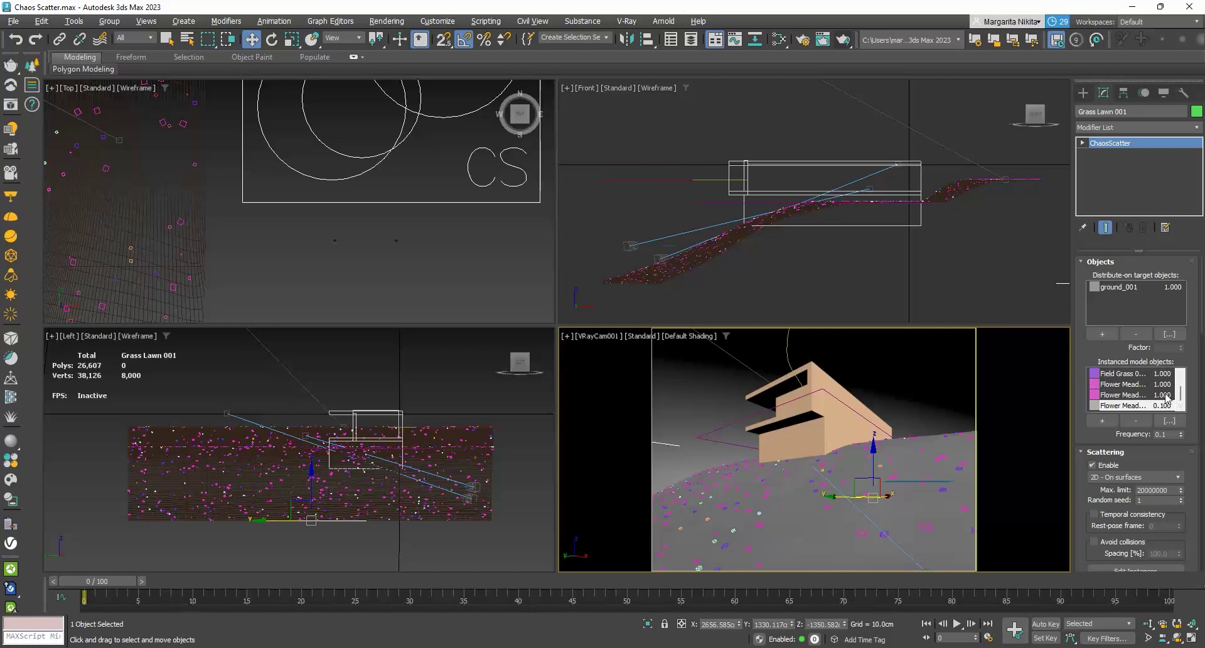
Set the other Flower Meadow entry's frequency to 0.1 and render the result
{"action": "left_click", "coordinate": [1123, 394]}
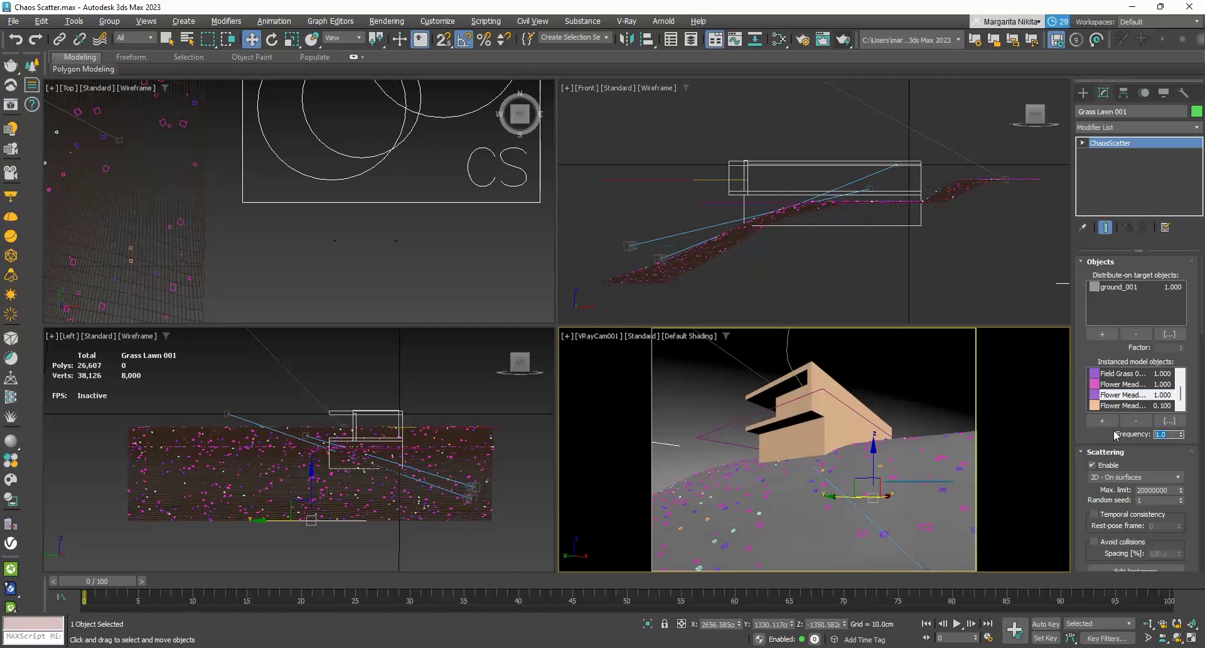
{"action": "type", "text": ".1"}
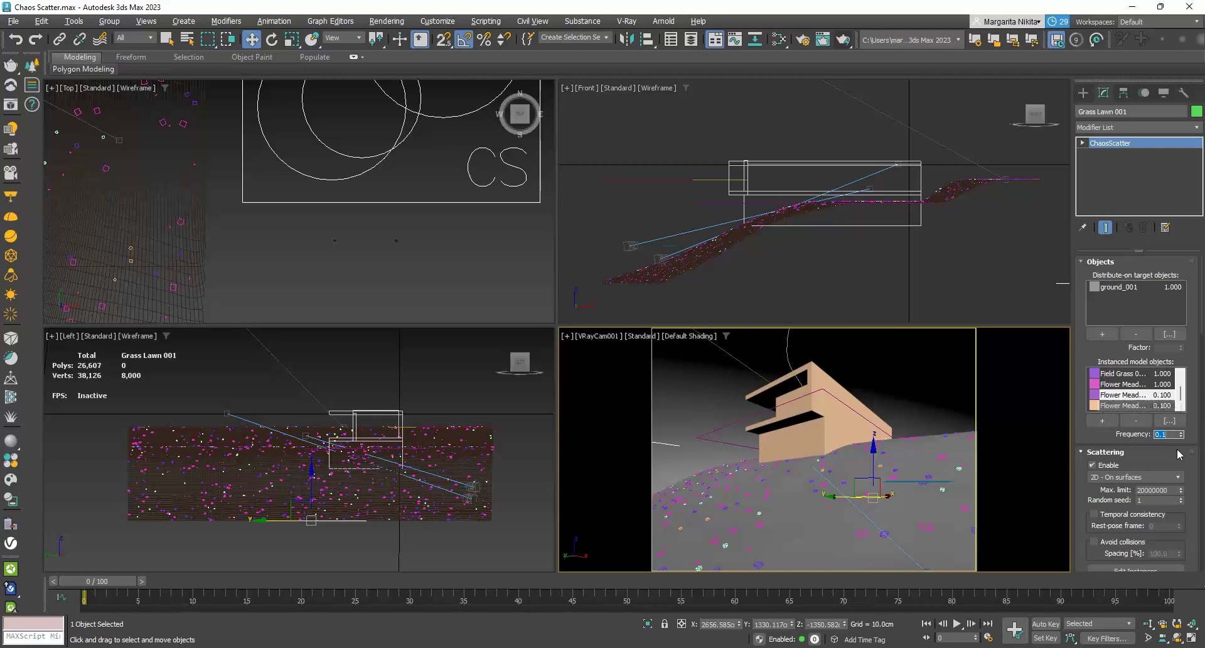
{"action": "left_click", "coordinate": [844, 41]}
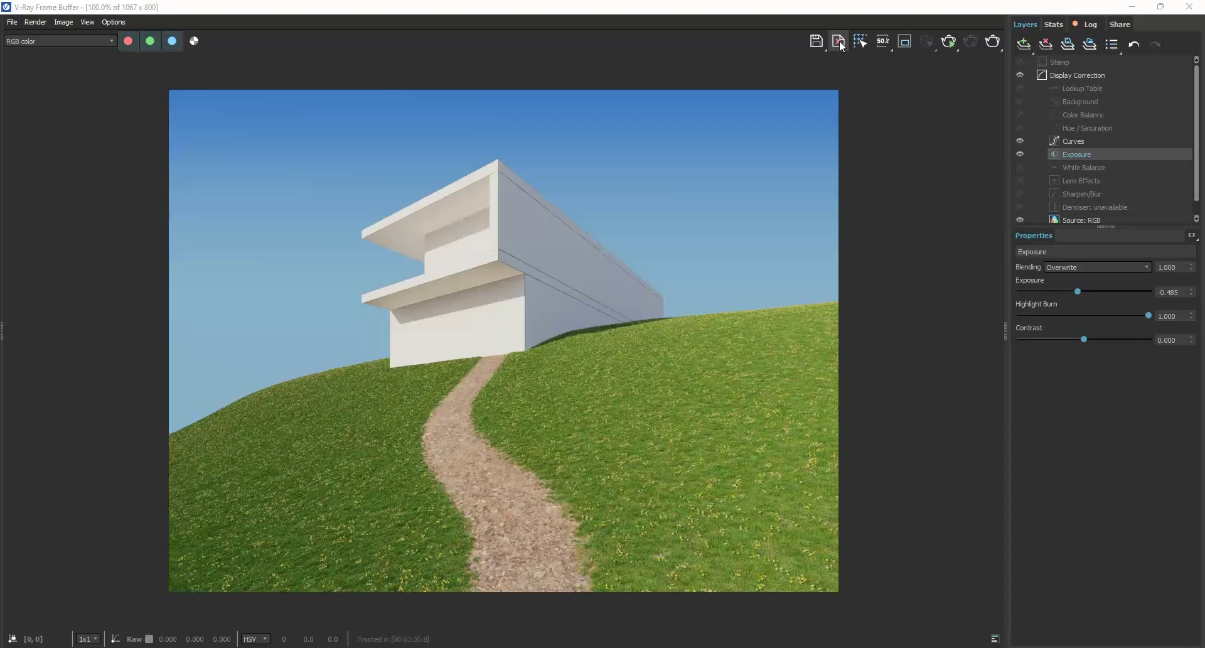
{"action": "left_click", "coordinate": [1194, 7]}
{"action": "scroll", "coordinate": [379, 194], "scroll_direction": "down", "scroll_amount": 5}
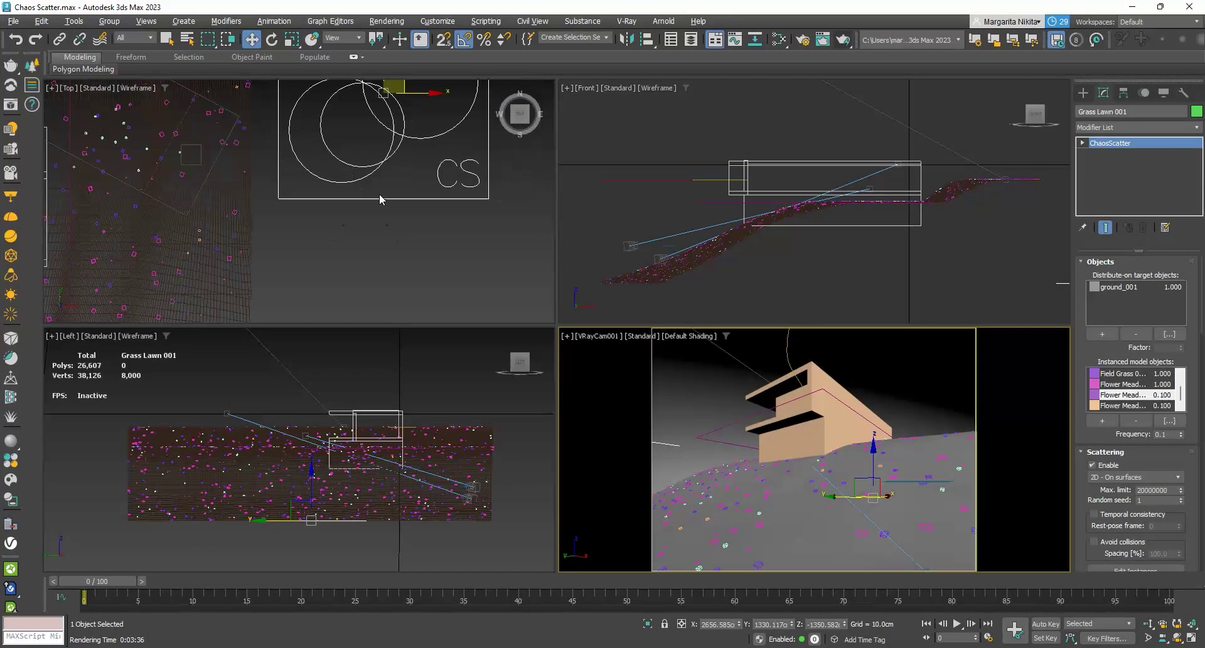
{"action": "scroll", "coordinate": [353, 238], "scroll_direction": "up", "scroll_amount": 8}
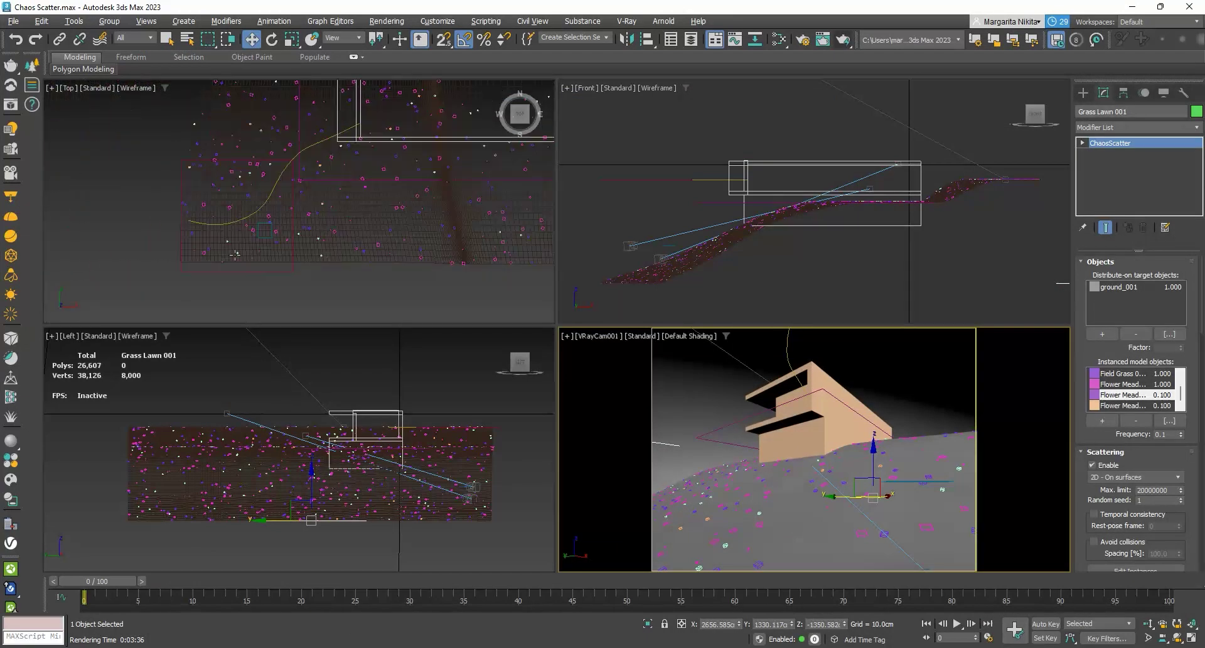
{"action": "scroll", "coordinate": [264, 239], "scroll_direction": "up", "scroll_amount": 3}
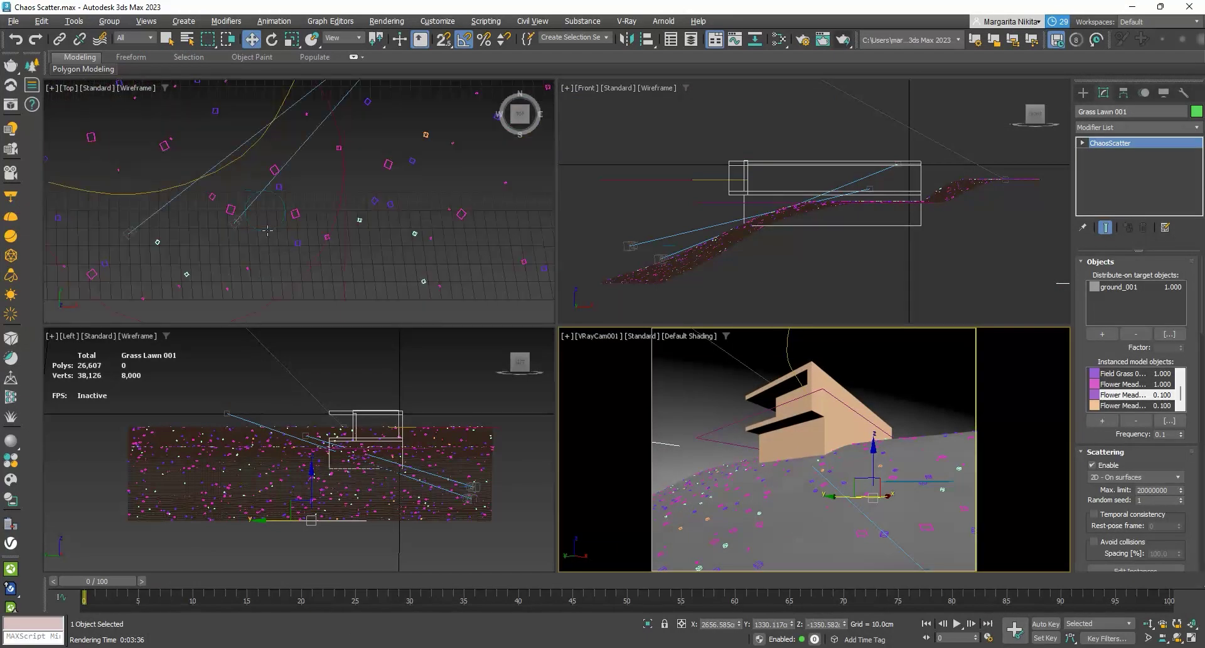
{"action": "scroll", "coordinate": [270, 228], "scroll_direction": "up", "scroll_amount": 4}
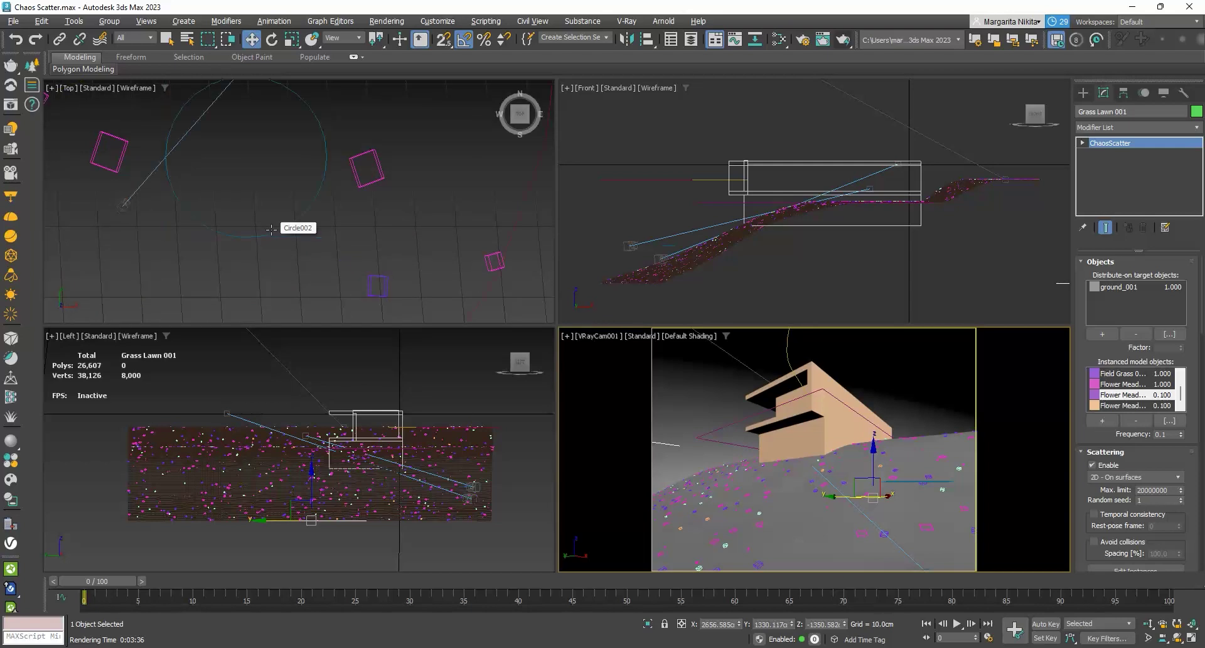
{"action": "middle_click_drag", "start_coordinate": [288, 200], "coordinate": [288, 261]}
{"action": "scroll", "coordinate": [288, 261], "scroll_direction": "down", "scroll_amount": 2}
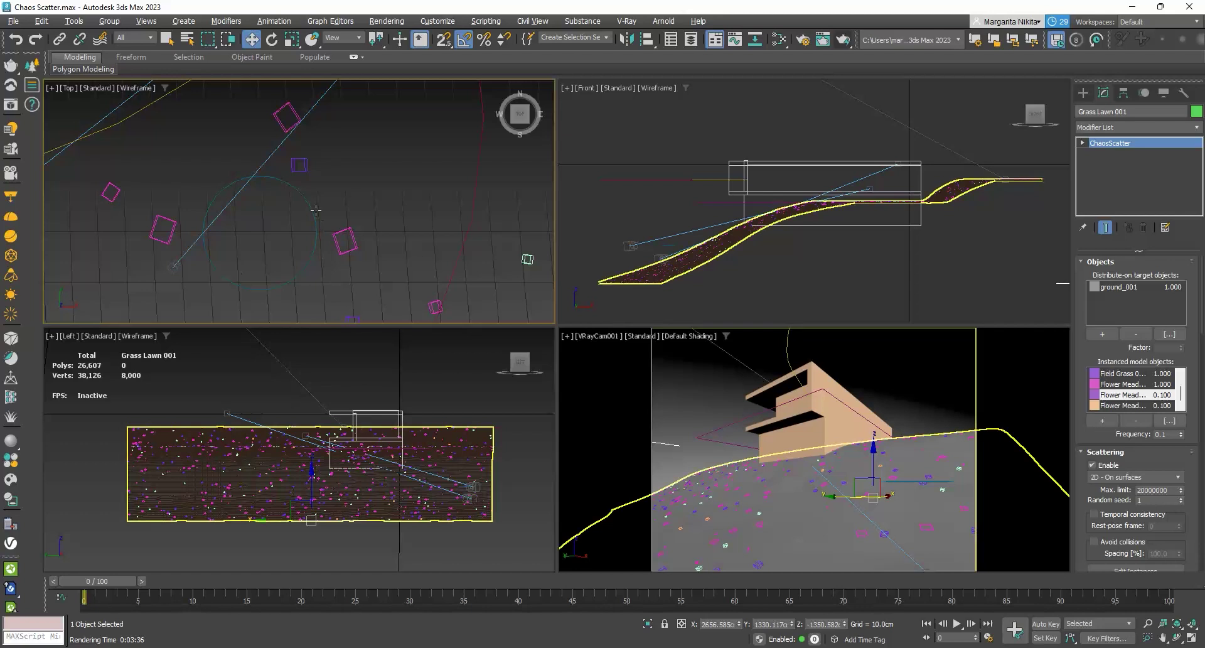
{"action": "left_click", "coordinate": [312, 208]}
{"action": "scroll", "coordinate": [403, 173], "scroll_direction": "down", "scroll_amount": 2}
{"action": "middle_click_drag", "start_coordinate": [396, 285], "coordinate": [217, 213]}
{"action": "scroll", "coordinate": [144, 263], "scroll_direction": "up", "scroll_amount": 4}
{"action": "scroll", "coordinate": [338, 199], "scroll_direction": "down", "scroll_amount": 2}
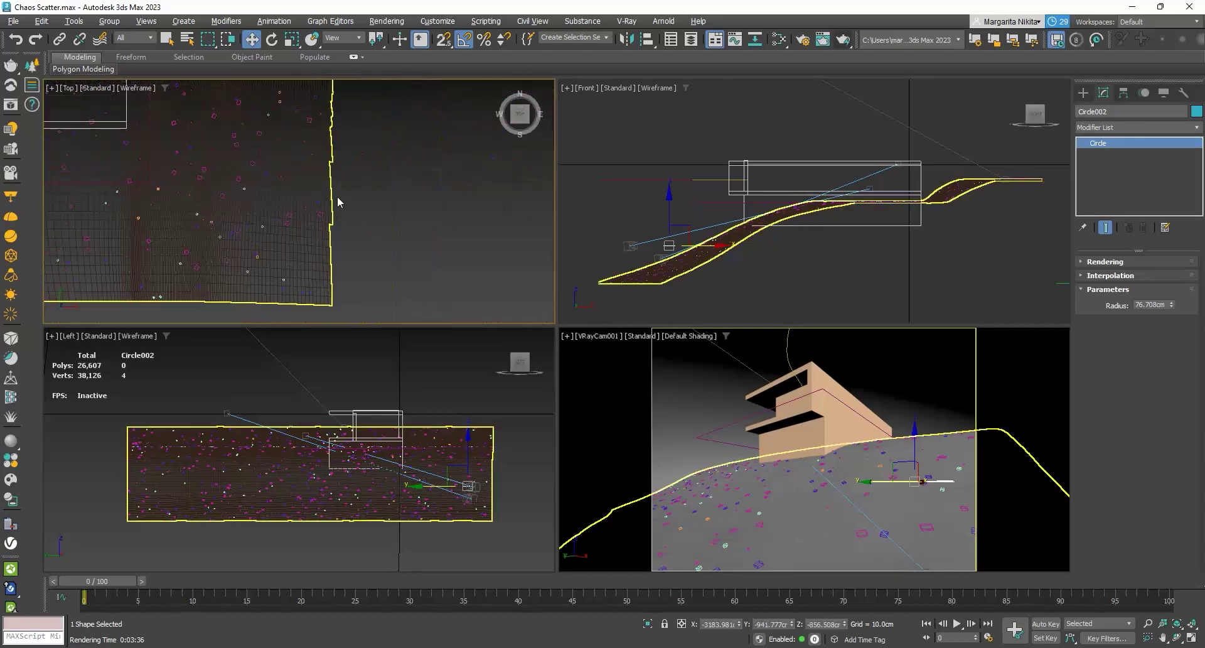
{"action": "middle_click_drag", "start_coordinate": [339, 199], "coordinate": [243, 296]}
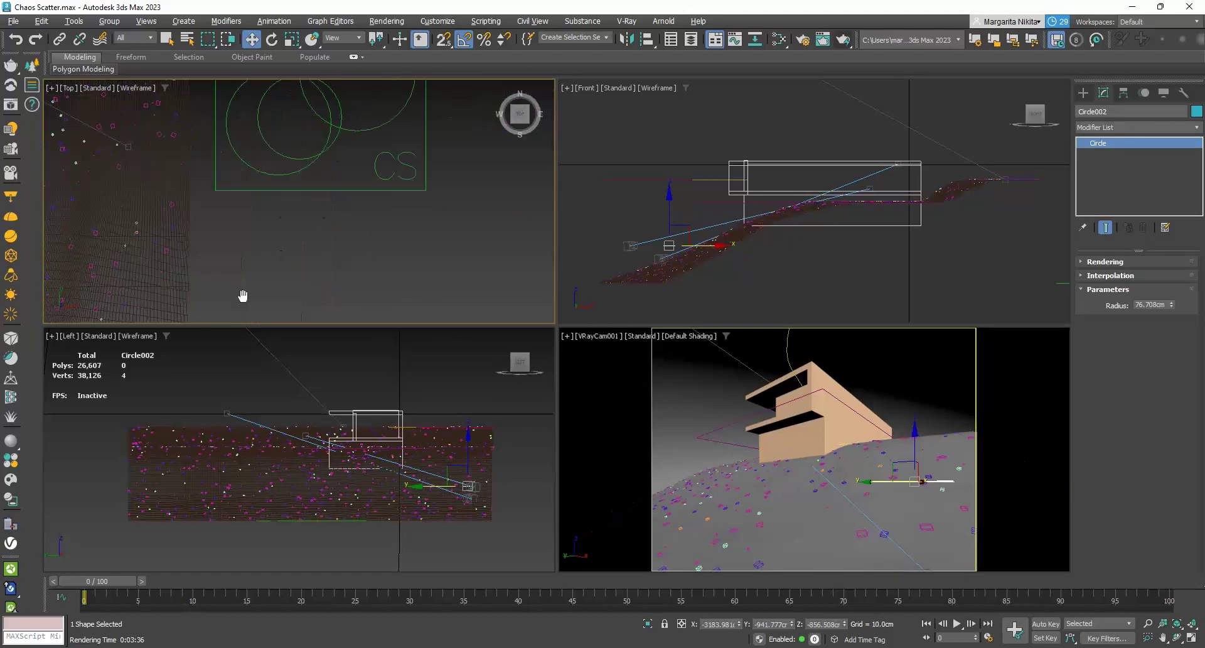
Create Chaos Scatter001 beside the first scatter and distribute it on ground_001
{"action": "left_click", "coordinate": [32, 65]}
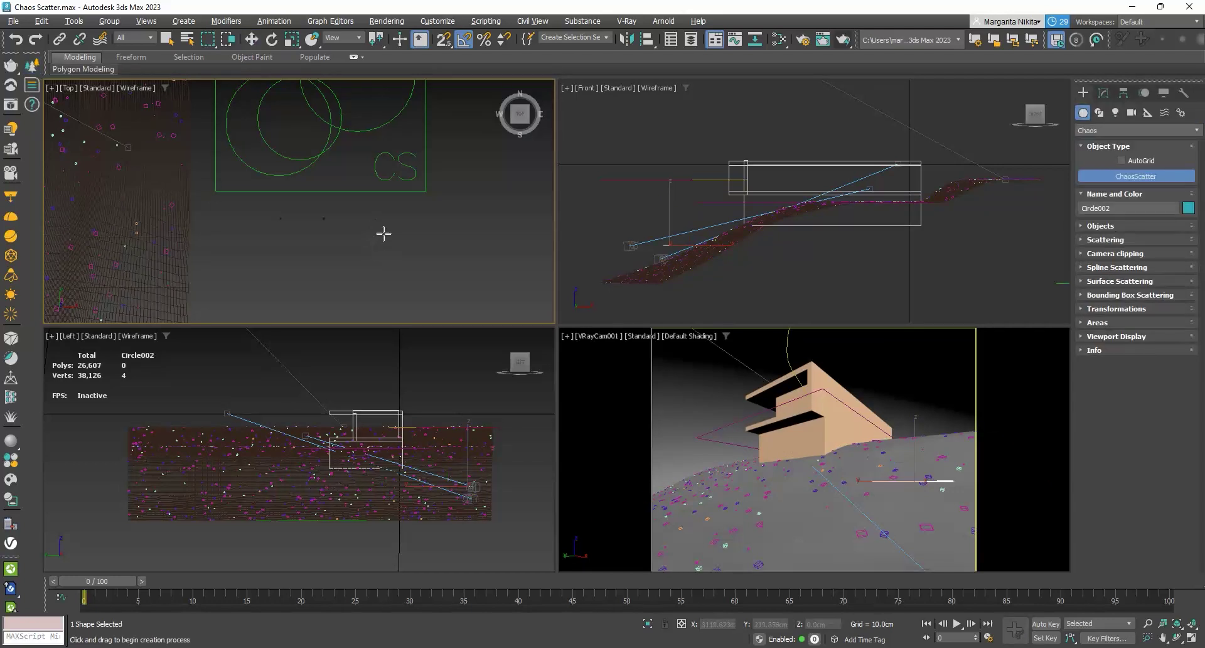
{"action": "left_click_drag", "start_coordinate": [401, 264], "coordinate": [449, 290]}
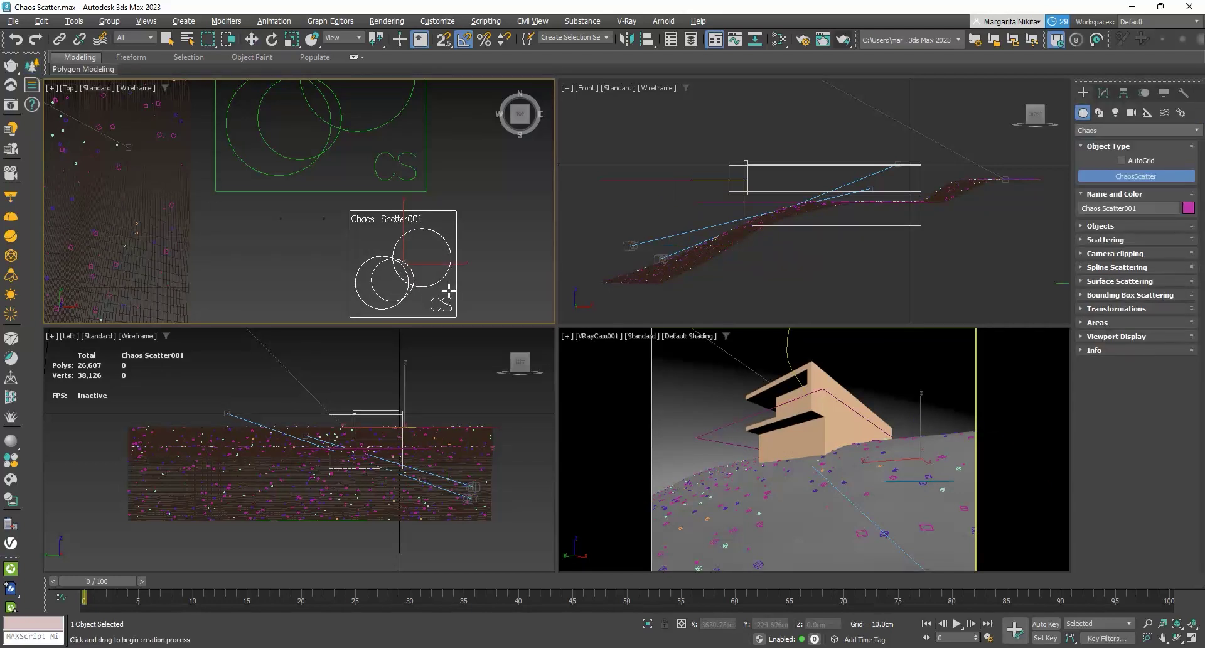
{"action": "left_click", "coordinate": [1104, 93]}
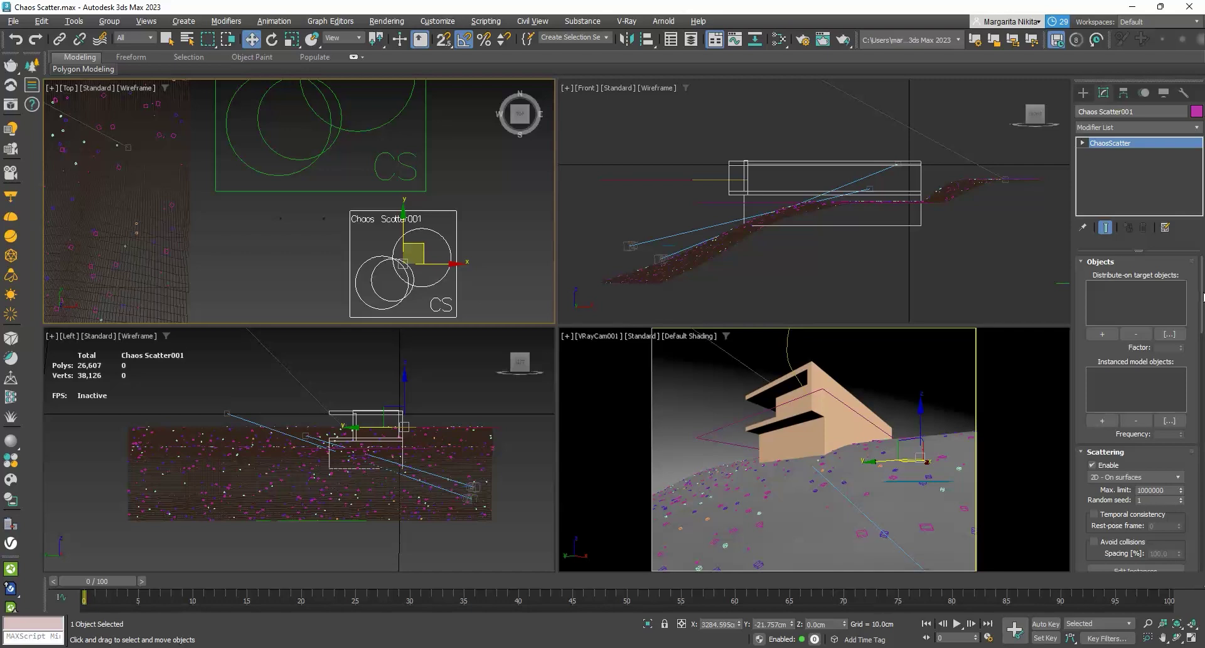
{"action": "left_click", "coordinate": [1102, 333]}
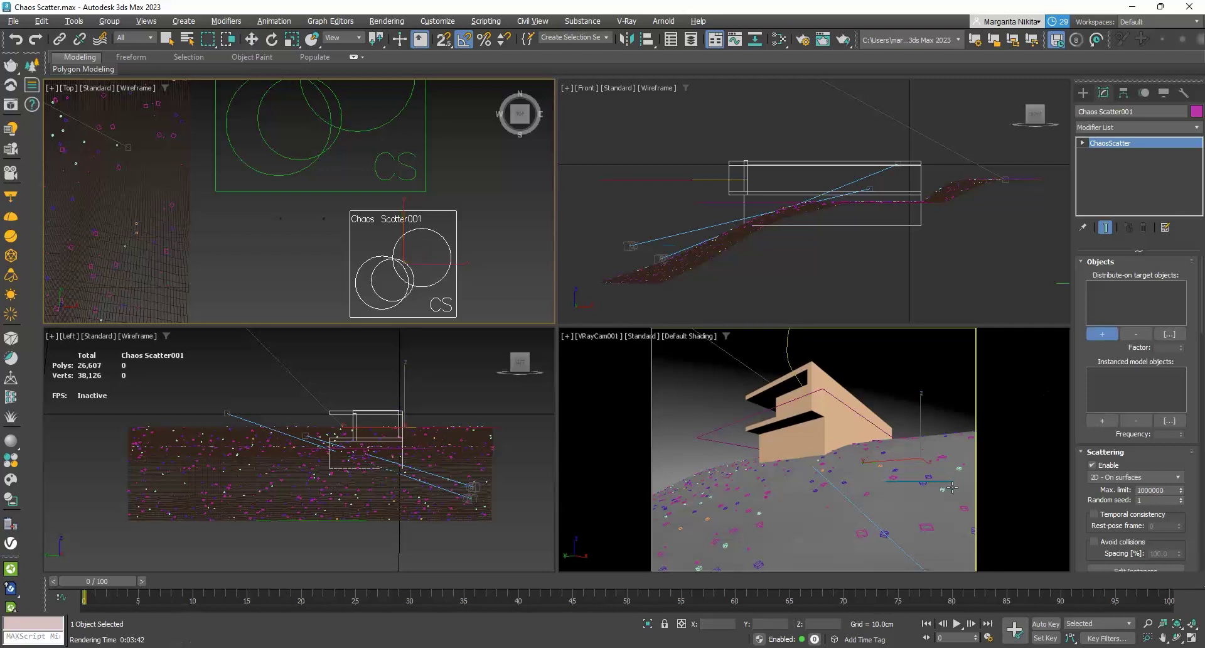
{"action": "left_click", "coordinate": [795, 531]}
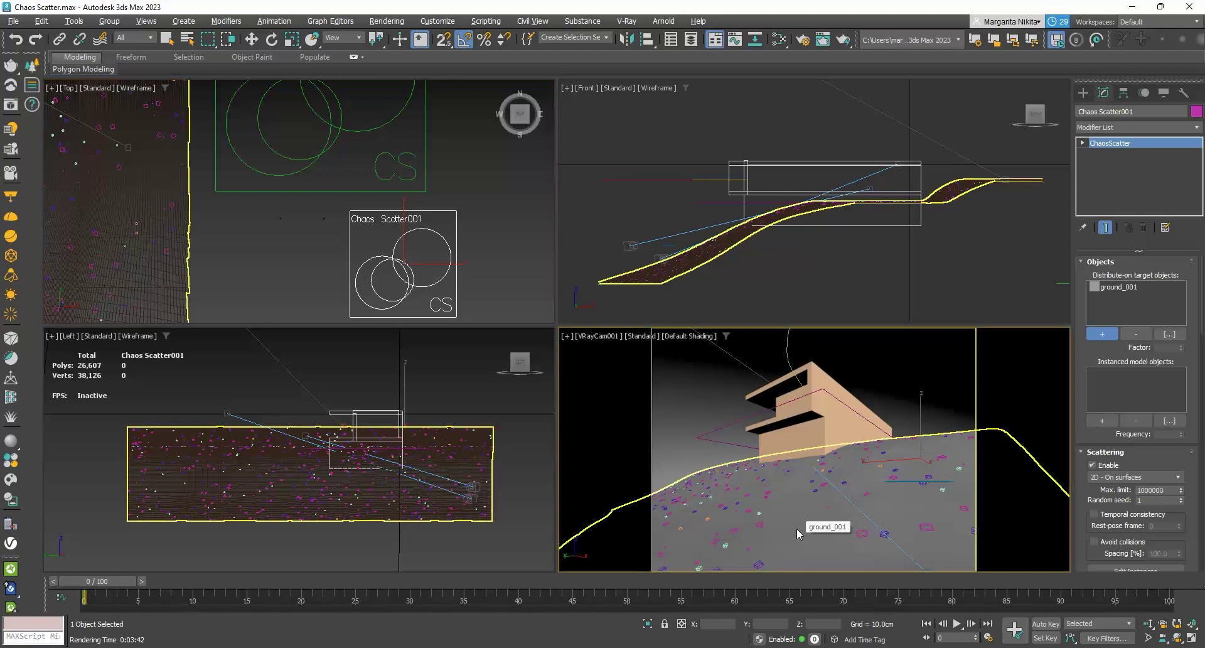
Add the two Flower Meadow proxies as Chaos Scatter001's instanced models
{"action": "left_click", "coordinate": [1103, 420]}
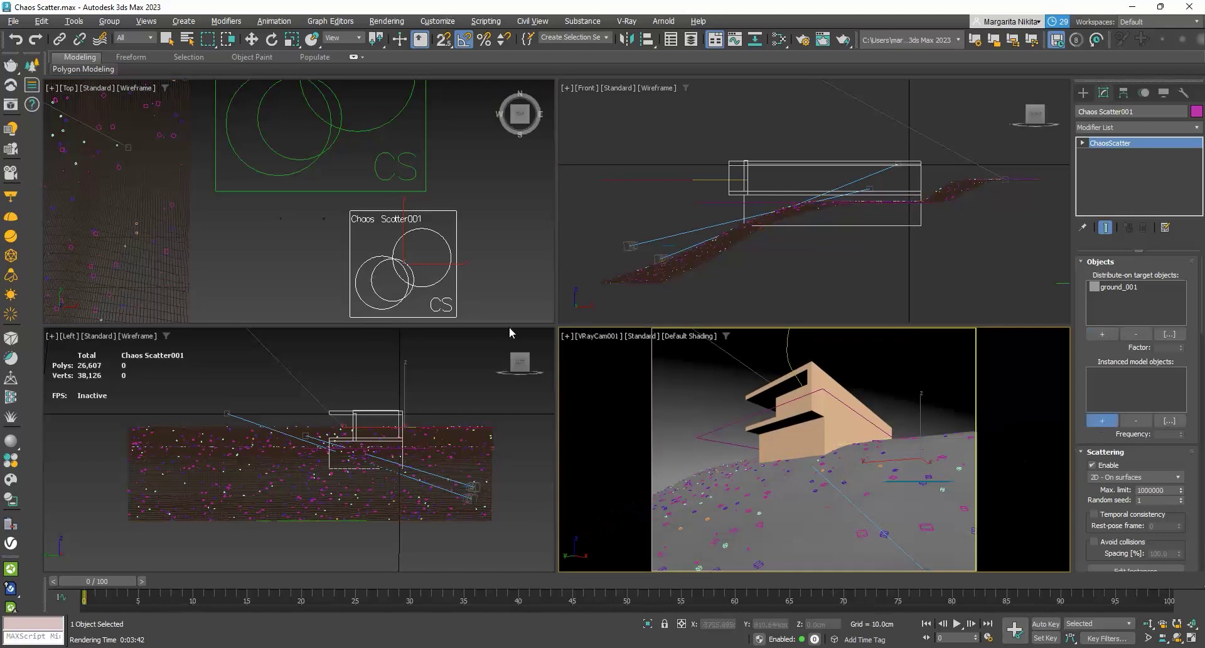
{"action": "left_click", "coordinate": [325, 219]}
{"action": "left_click", "coordinate": [280, 218]}
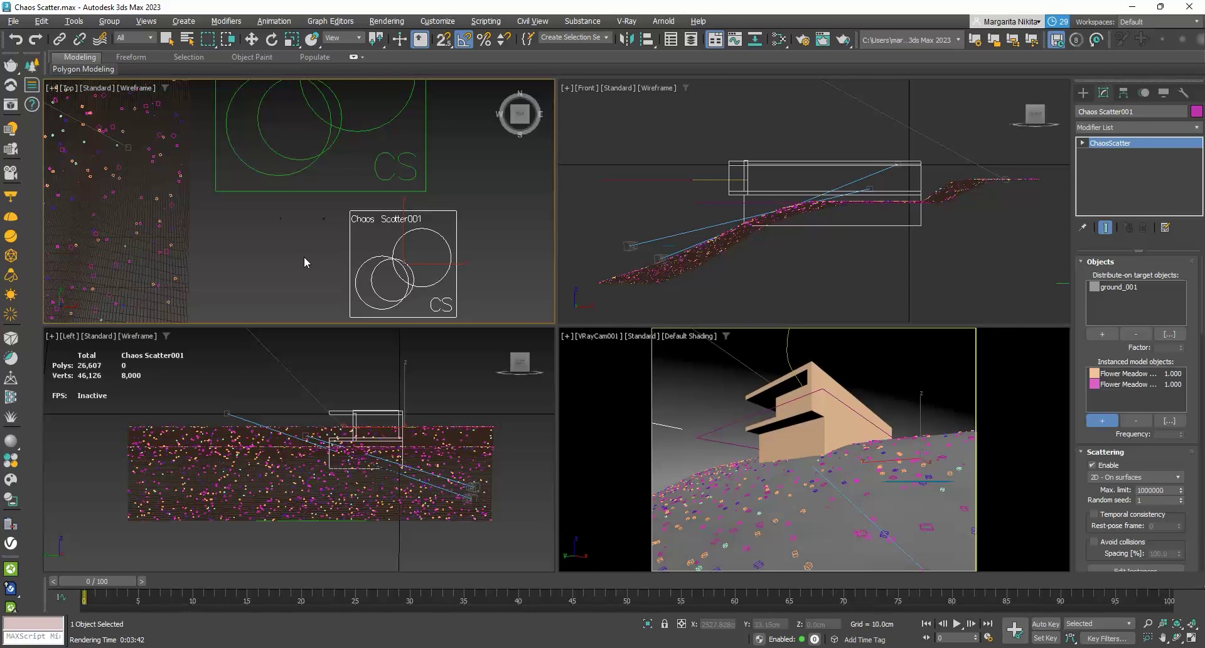
{"action": "scroll", "coordinate": [251, 261], "scroll_direction": "down", "scroll_amount": 6}
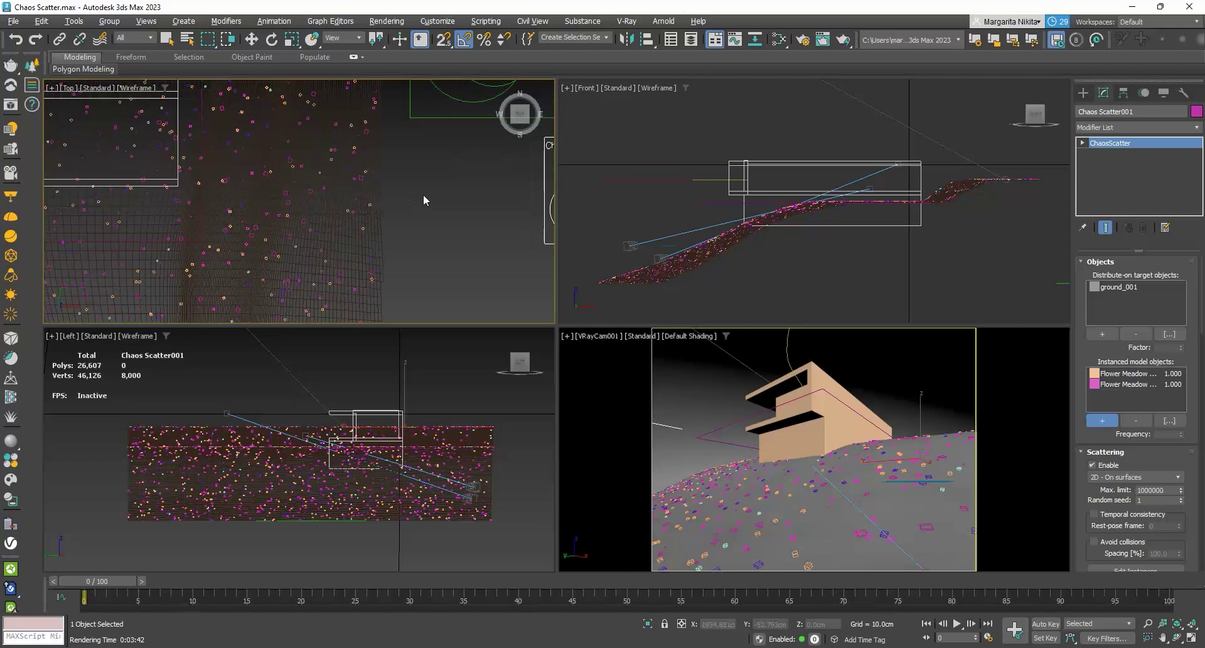
{"action": "scroll", "coordinate": [172, 215], "scroll_direction": "up", "scroll_amount": 5}
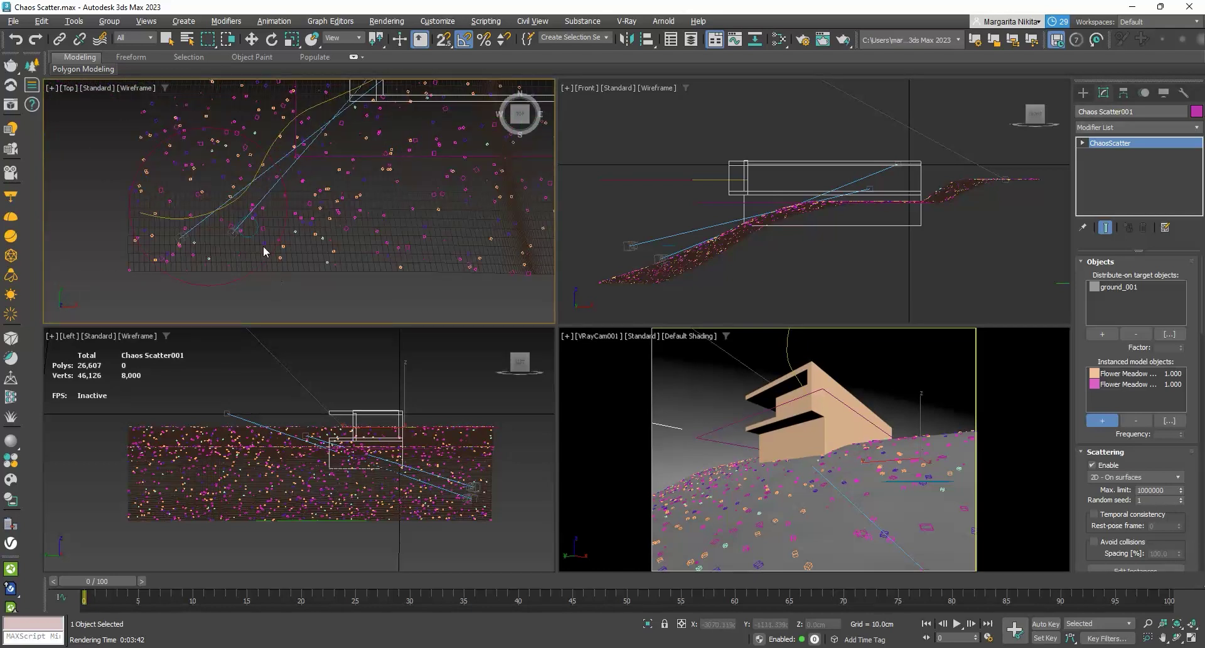
Add Circle002 as a Spline include area for Chaos Scatter001
{"action": "scroll", "coordinate": [262, 246], "scroll_direction": "up", "scroll_amount": 6}
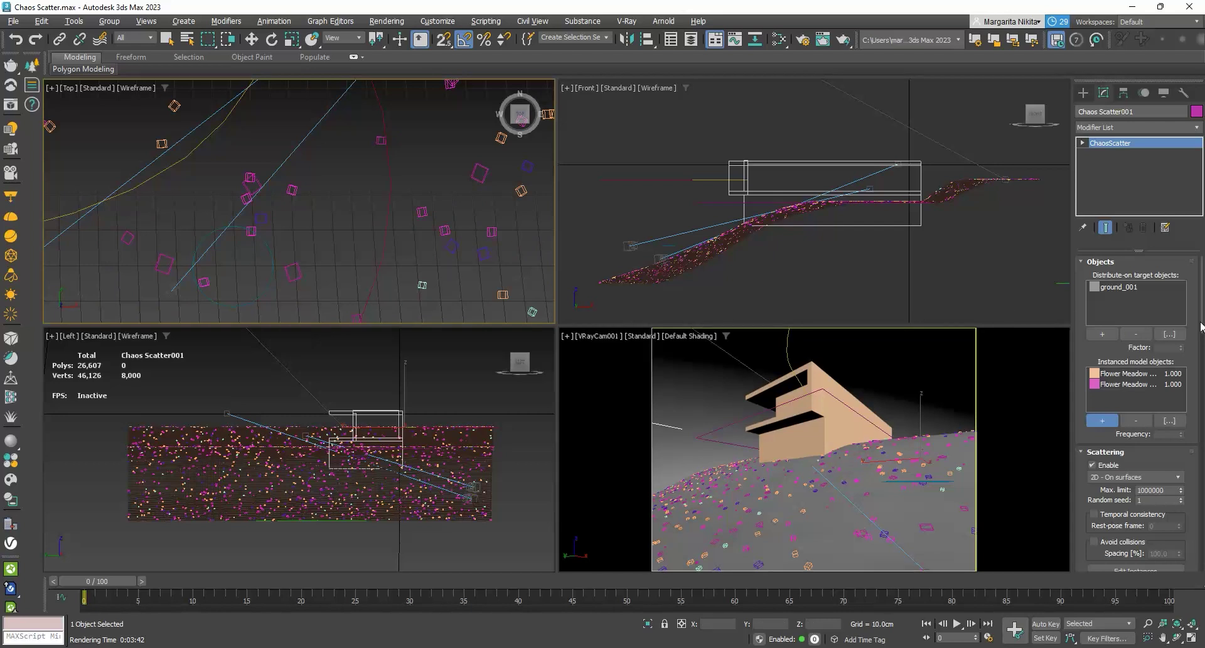
{"action": "scroll", "coordinate": [1136, 401], "scroll_direction": "down", "scroll_amount": 3}
{"action": "scroll", "coordinate": [1136, 402], "scroll_direction": "down", "scroll_amount": 15}
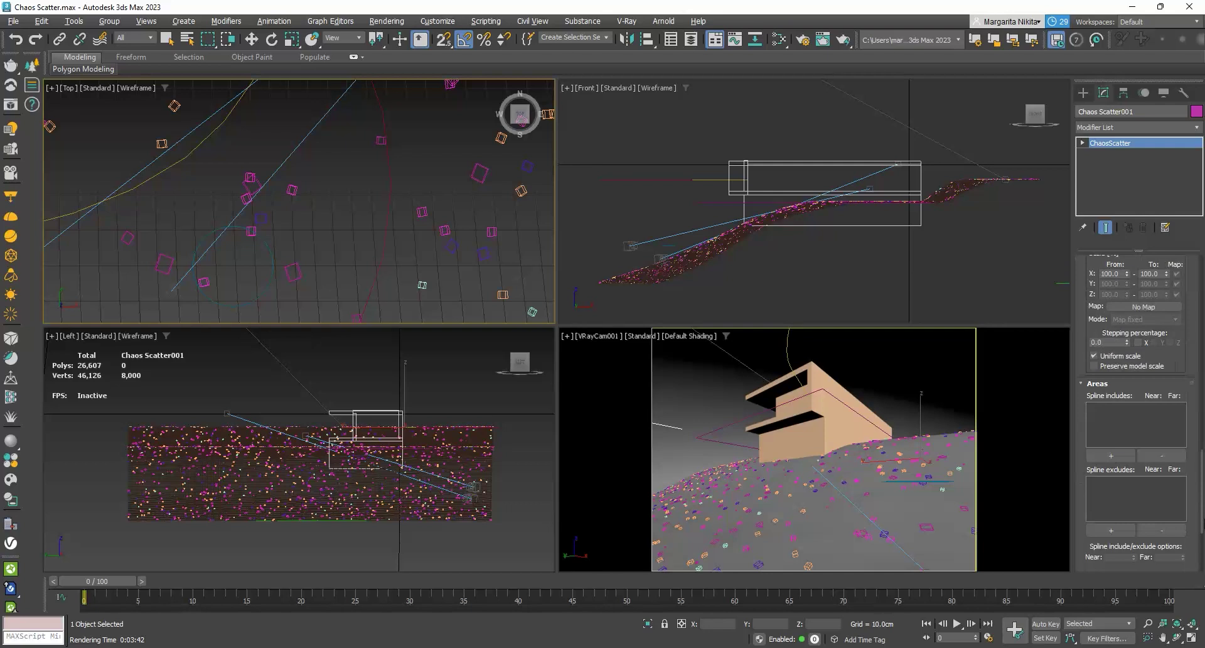
{"action": "scroll", "coordinate": [1136, 401], "scroll_direction": "down", "scroll_amount": 1}
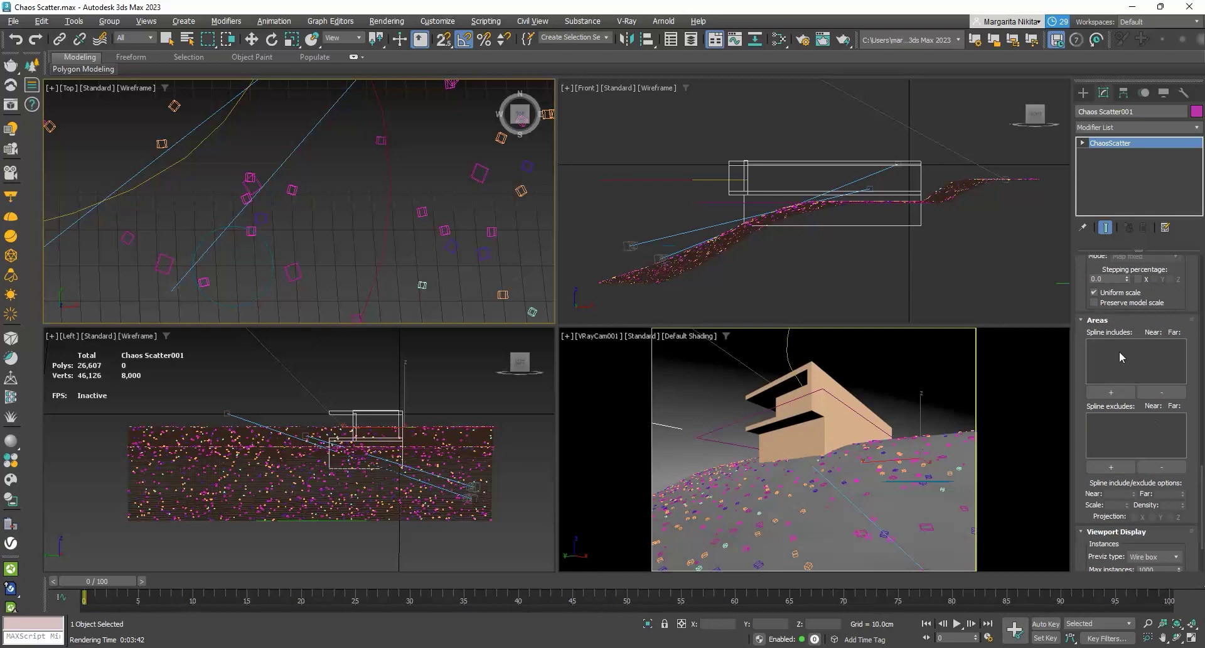
{"action": "left_click", "coordinate": [1120, 392]}
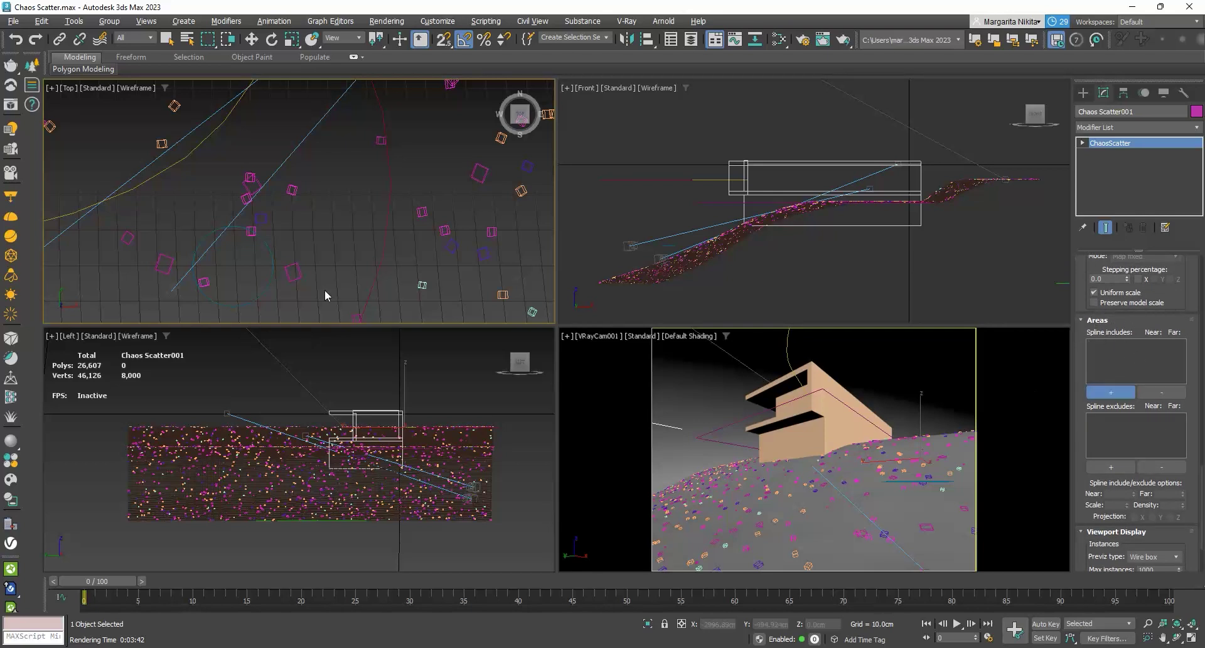
{"action": "left_click", "coordinate": [269, 284]}
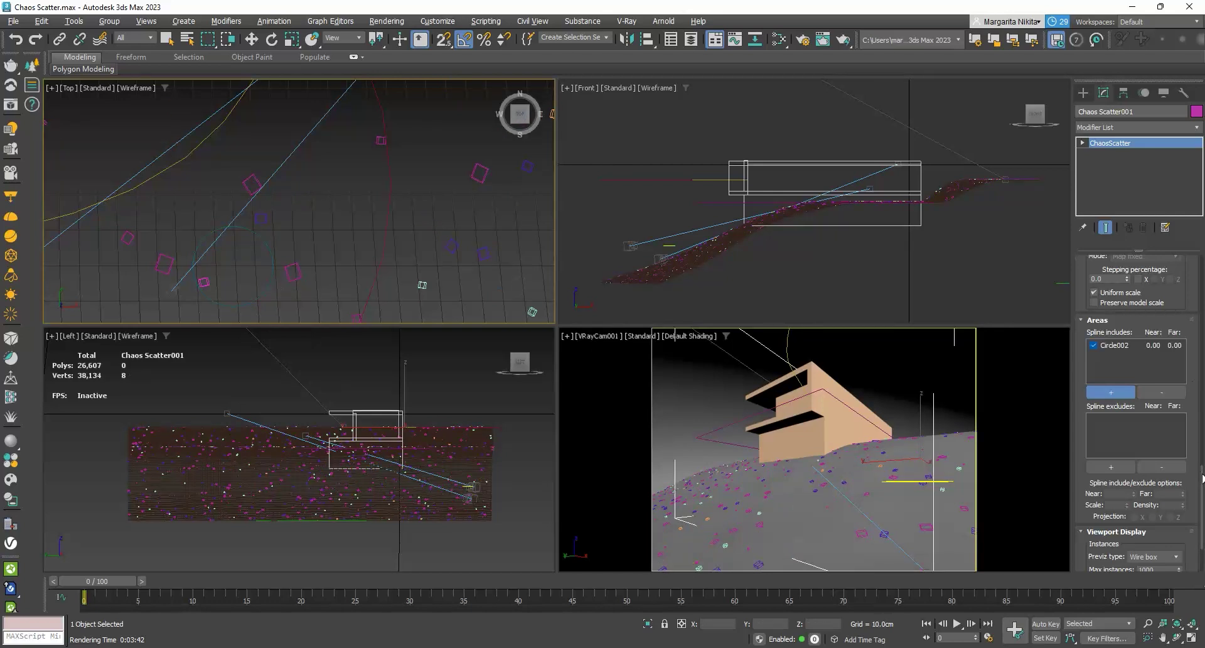
{"action": "scroll", "coordinate": [1201, 392], "scroll_direction": "up", "scroll_amount": 10}
Compare the flower scatter on and off, then switch it to 10.0 cm per-square density
{"action": "left_click_drag", "start_coordinate": [1200, 381], "coordinate": [1198, 247]}
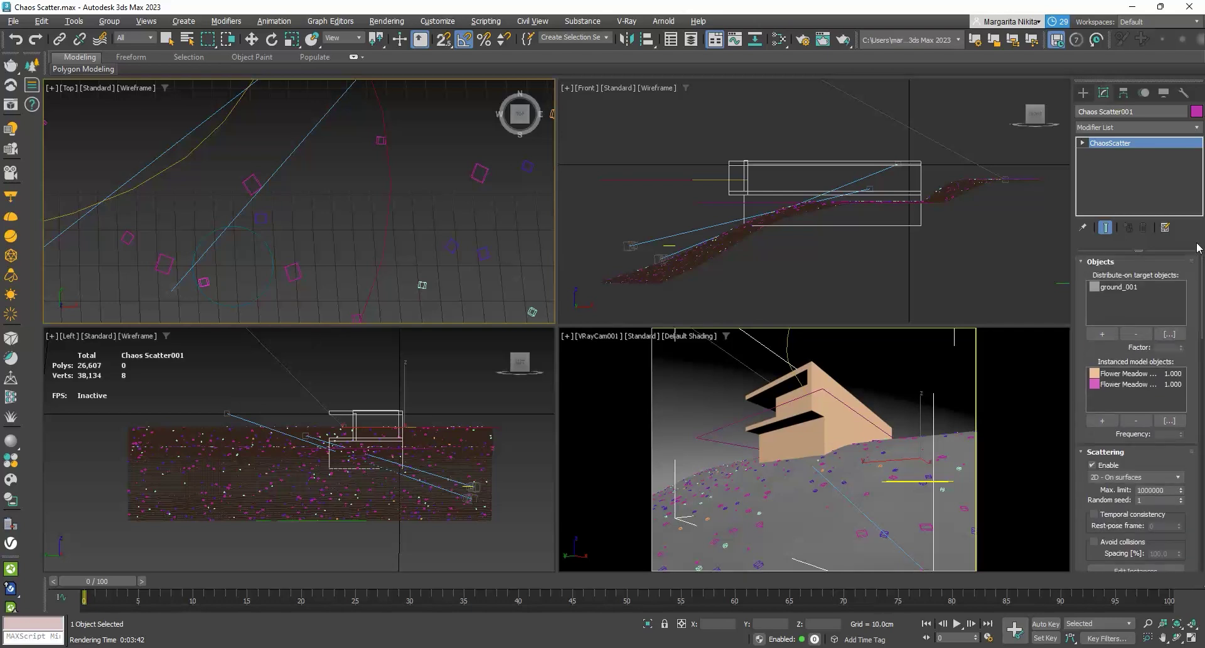
{"action": "left_click", "coordinate": [1092, 465]}
{"action": "key", "text": "w"}
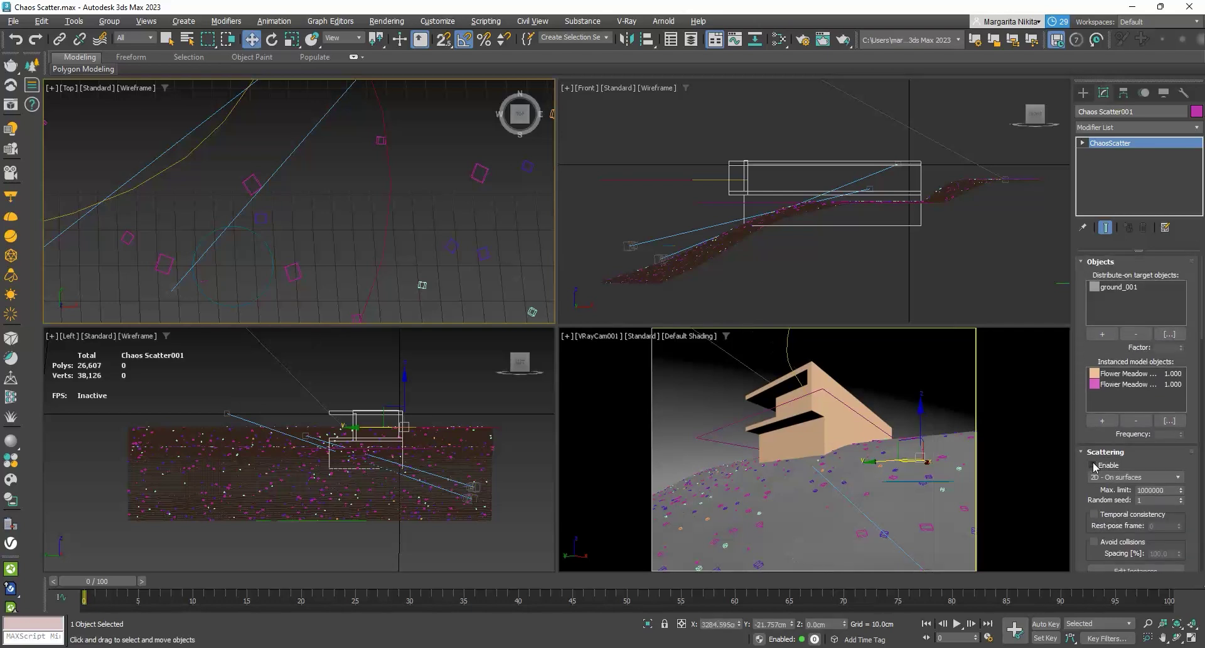
{"action": "left_click", "coordinate": [1093, 465]}
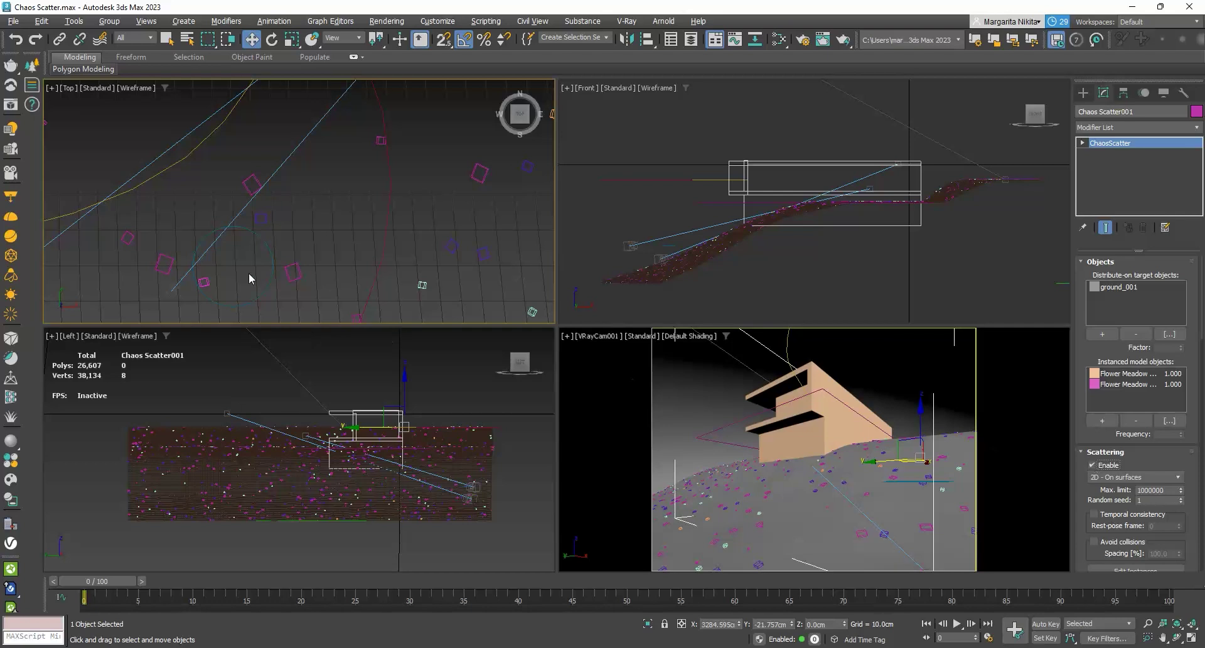
{"action": "left_click", "coordinate": [1093, 465]}
{"action": "left_click", "coordinate": [1093, 465]}
{"action": "left_click_drag", "start_coordinate": [1202, 333], "coordinate": [1201, 398]}
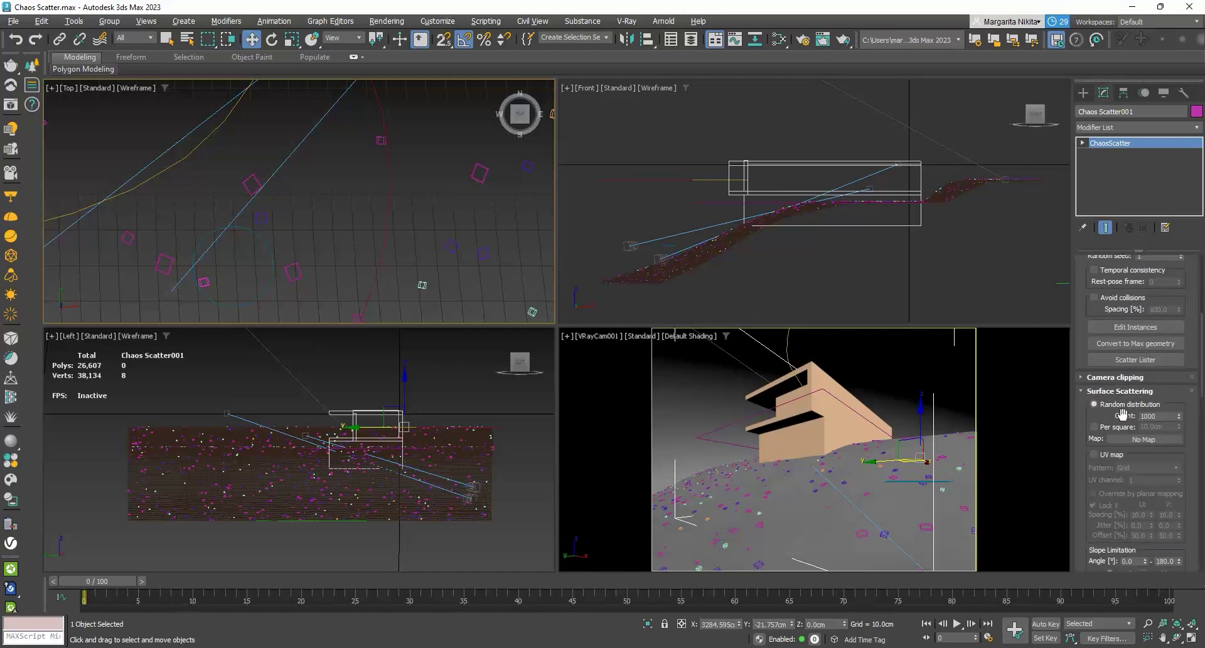
{"action": "left_click", "coordinate": [1094, 427]}
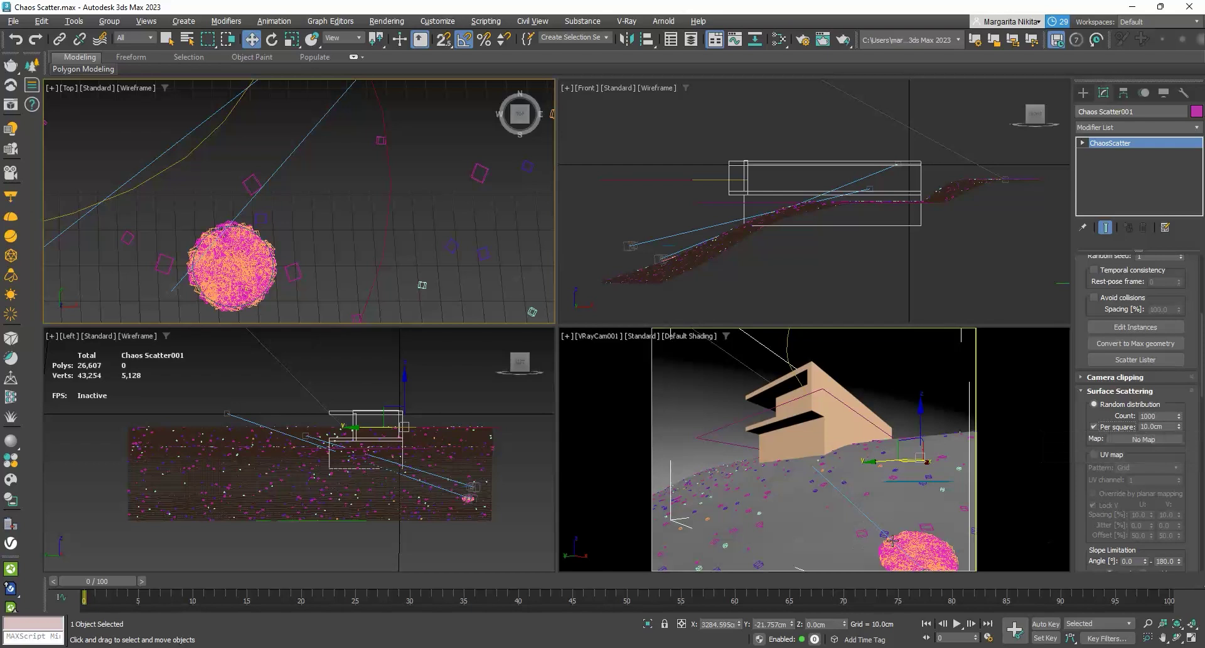
Test-render the camera view with V-Ray and close the frame buffer
{"action": "left_click", "coordinate": [1013, 469]}
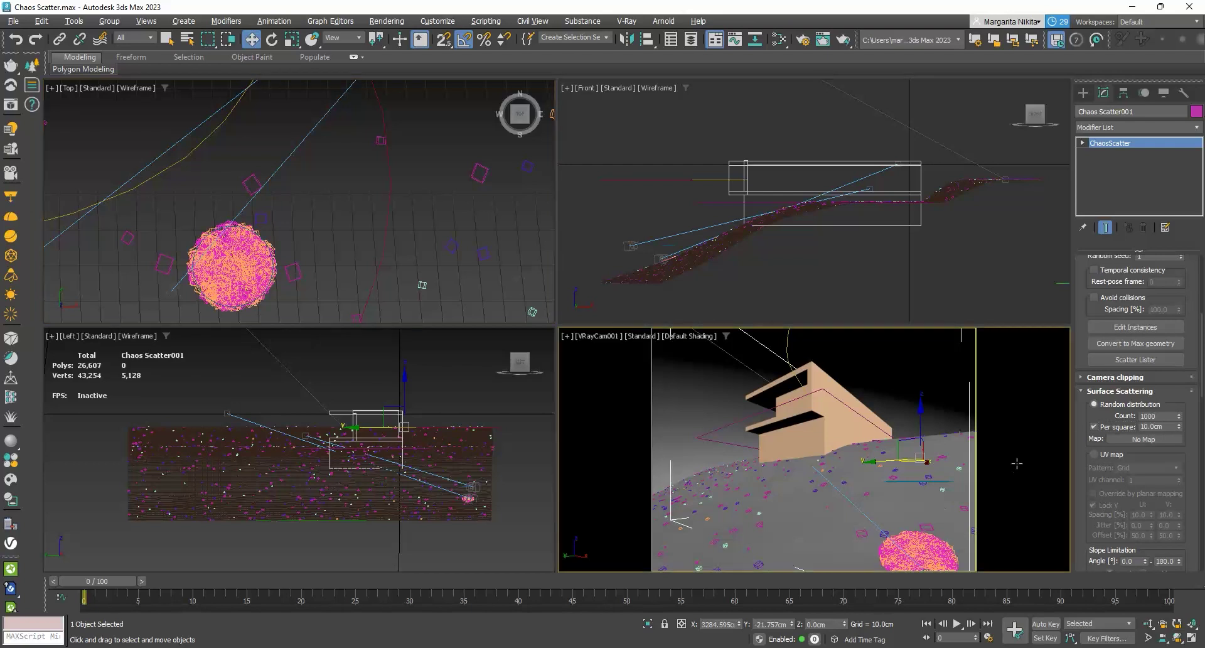
{"action": "left_click", "coordinate": [843, 40]}
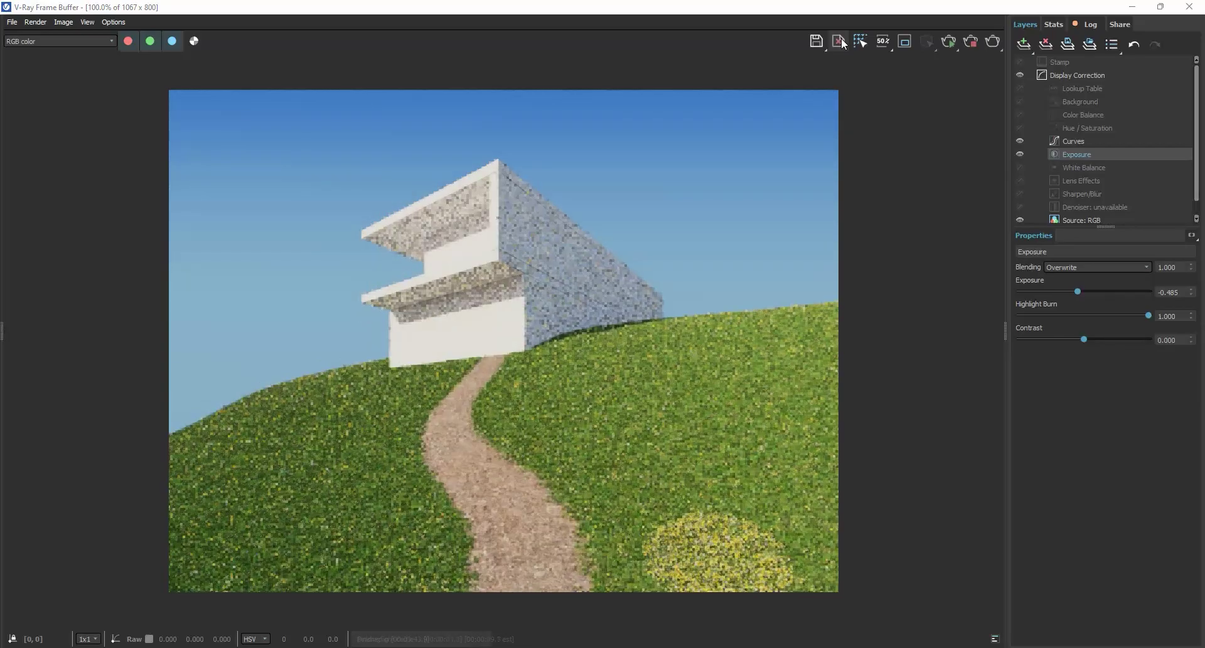
{"action": "key", "text": "alt+Tab"}
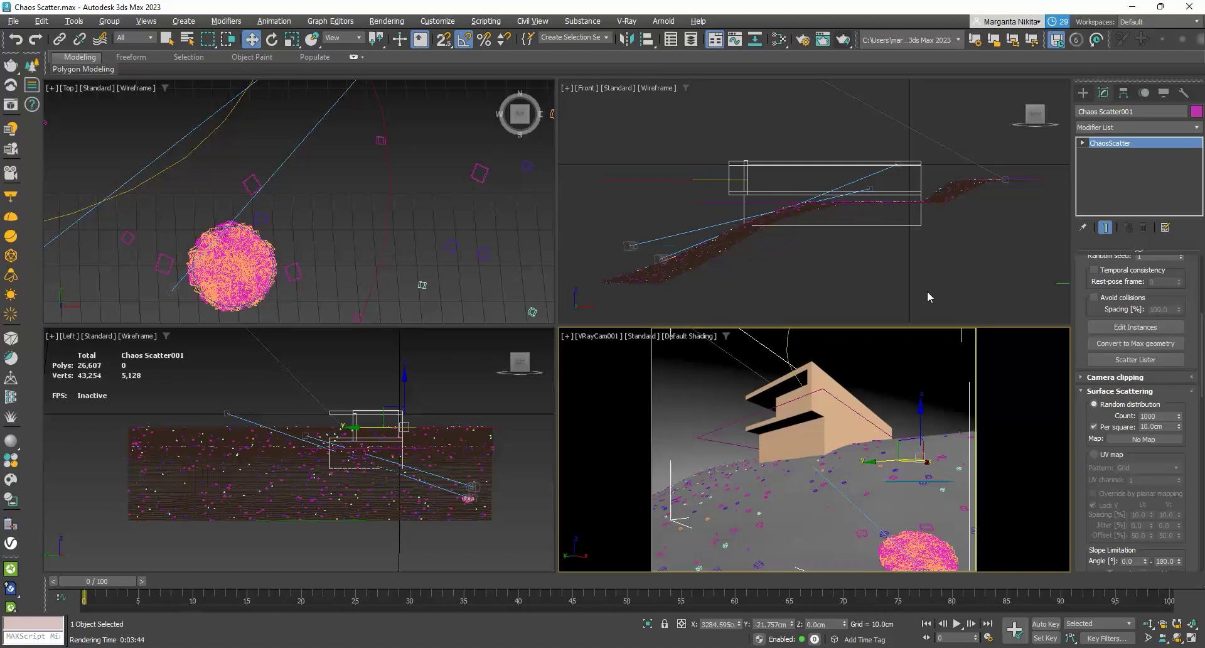
Move Circle002 about 28 cm along Y to reposition the flower patch
{"action": "scroll", "coordinate": [379, 245], "scroll_direction": "up", "scroll_amount": 5}
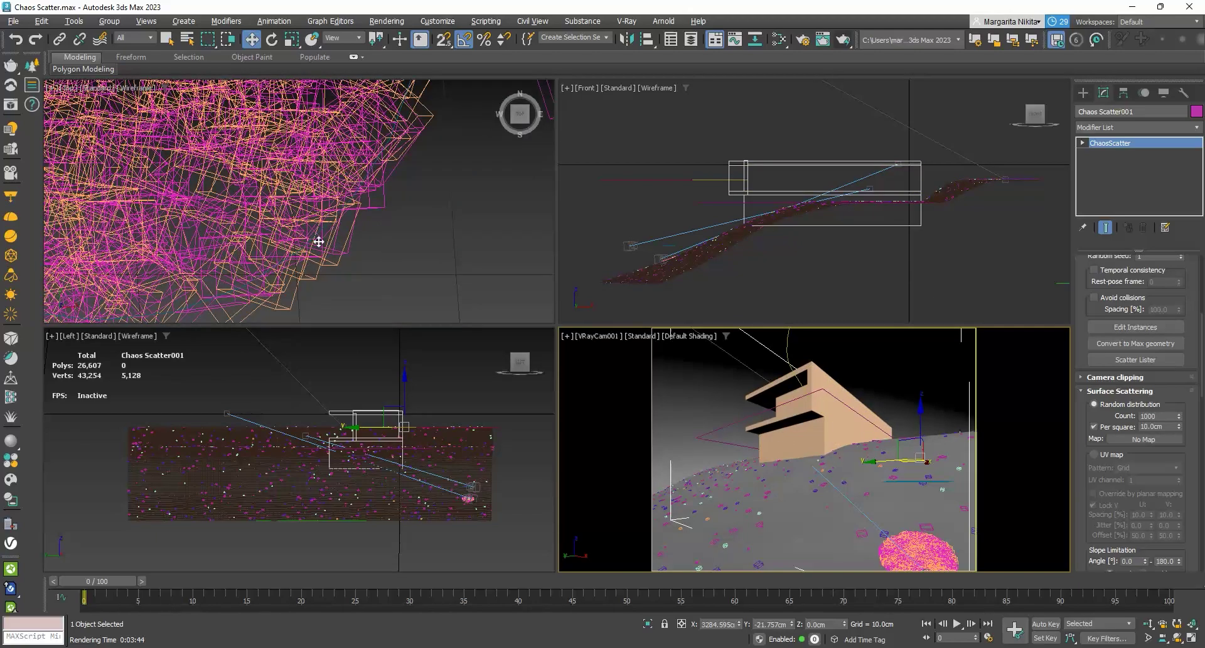
{"action": "scroll", "coordinate": [318, 241], "scroll_direction": "down", "scroll_amount": 3}
{"action": "left_click", "coordinate": [250, 273]}
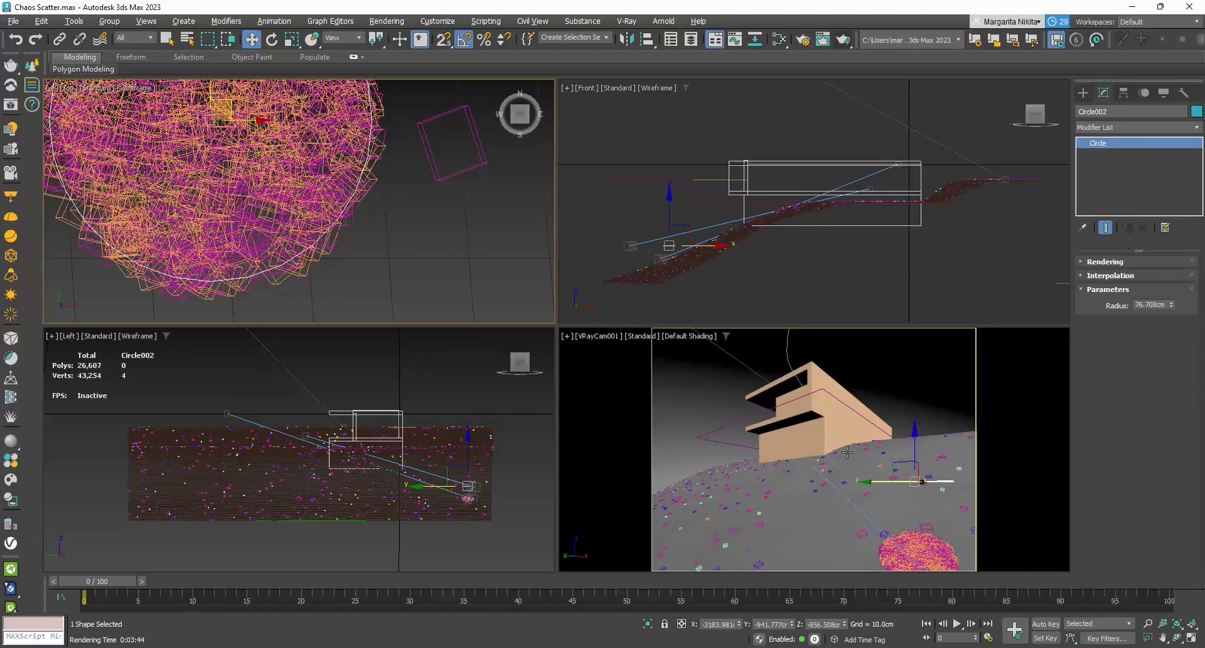
{"action": "left_click_drag", "start_coordinate": [880, 480], "coordinate": [855, 480]}
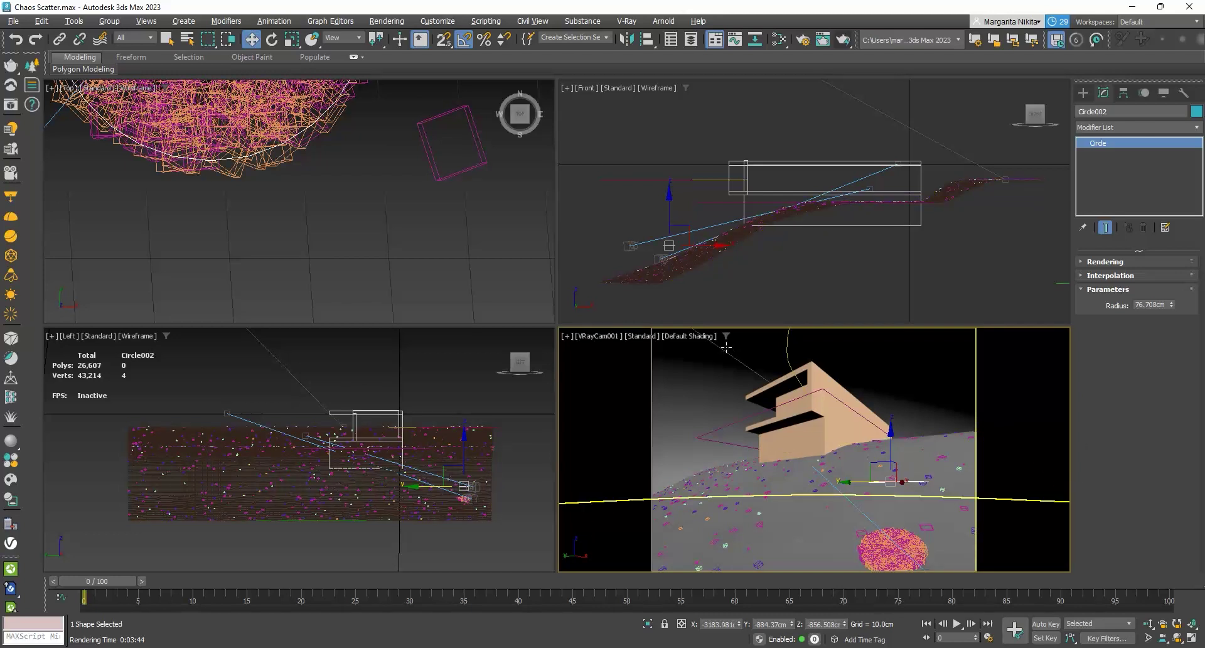
Open the Chaos Cosmos browser and go to the Vegetation > Trees models
{"action": "left_click", "coordinate": [11, 480]}
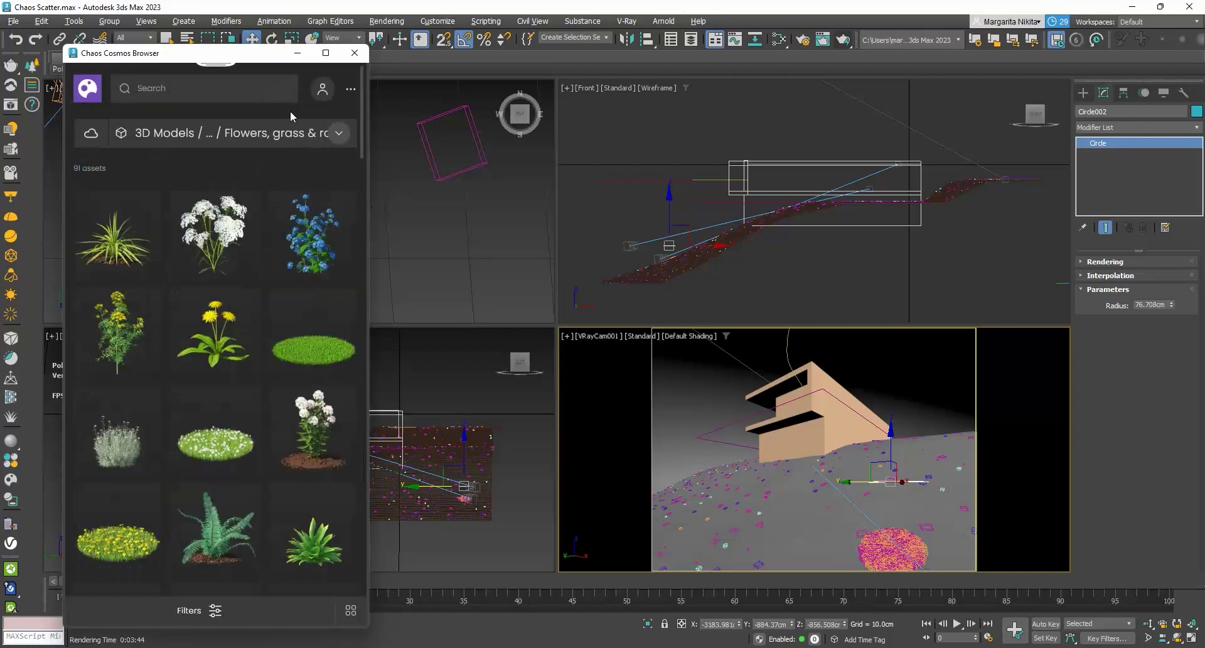
{"action": "left_click_drag", "start_coordinate": [288, 132], "coordinate": [674, 141]}
{"action": "left_click", "coordinate": [729, 136]}
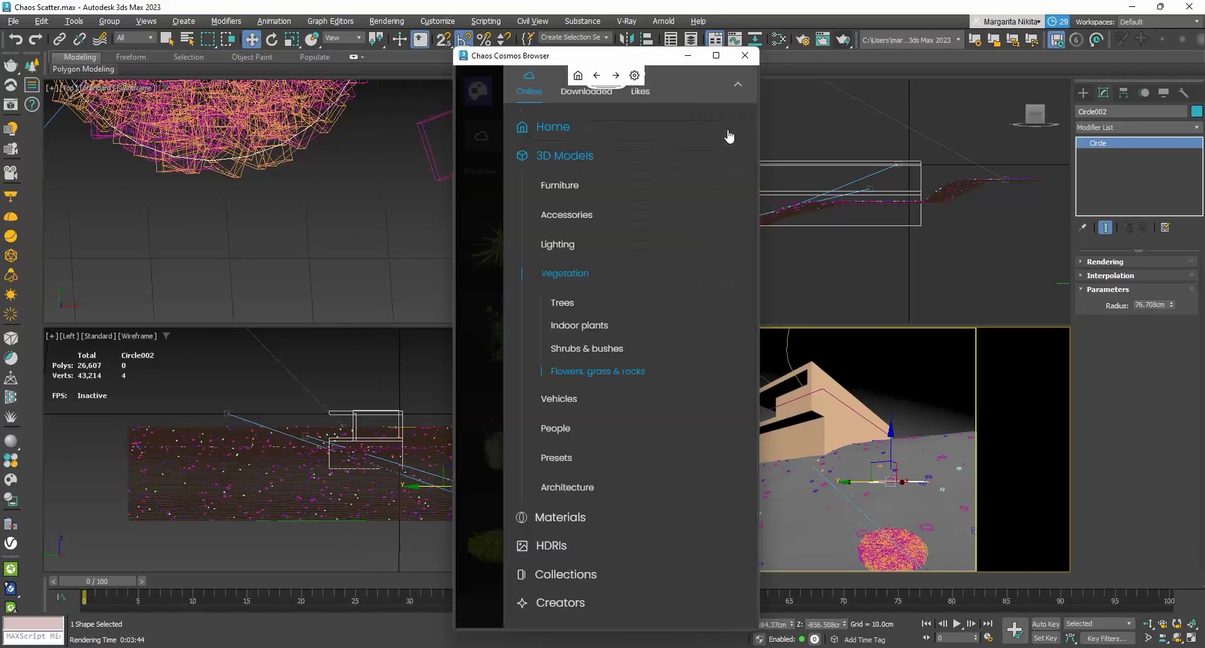
{"action": "left_click", "coordinate": [567, 304]}
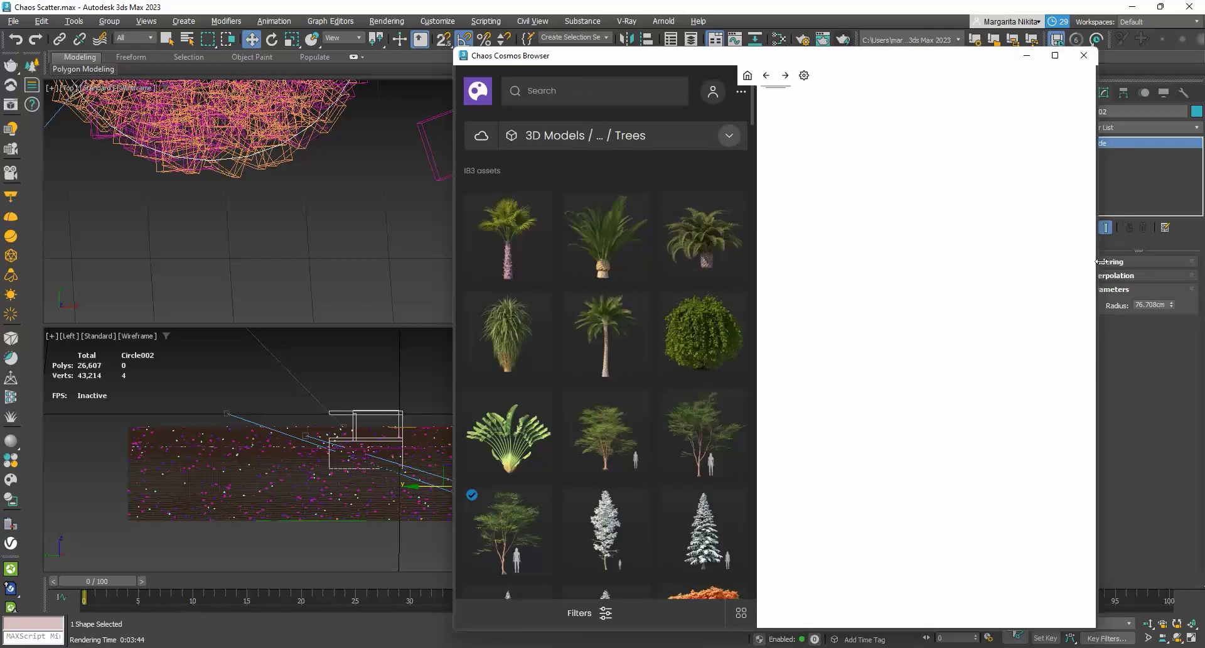
{"action": "scroll", "coordinate": [992, 326], "scroll_direction": "down", "scroll_amount": 5}
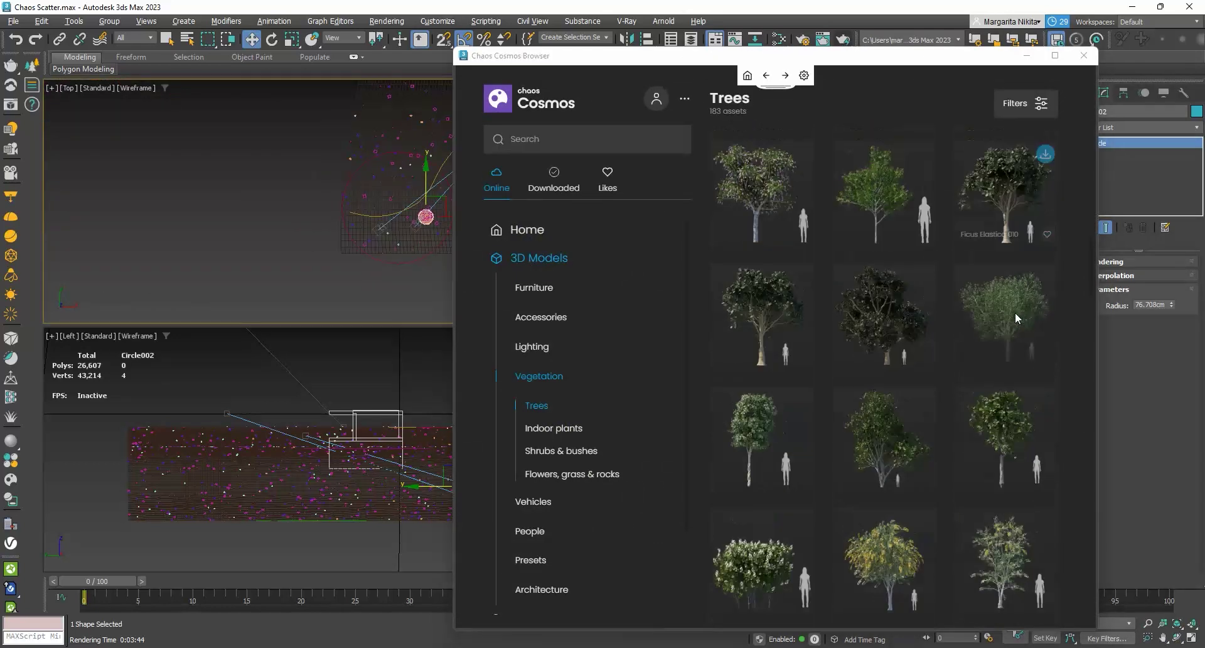
{"action": "scroll", "coordinate": [1078, 348], "scroll_direction": "down", "scroll_amount": 10}
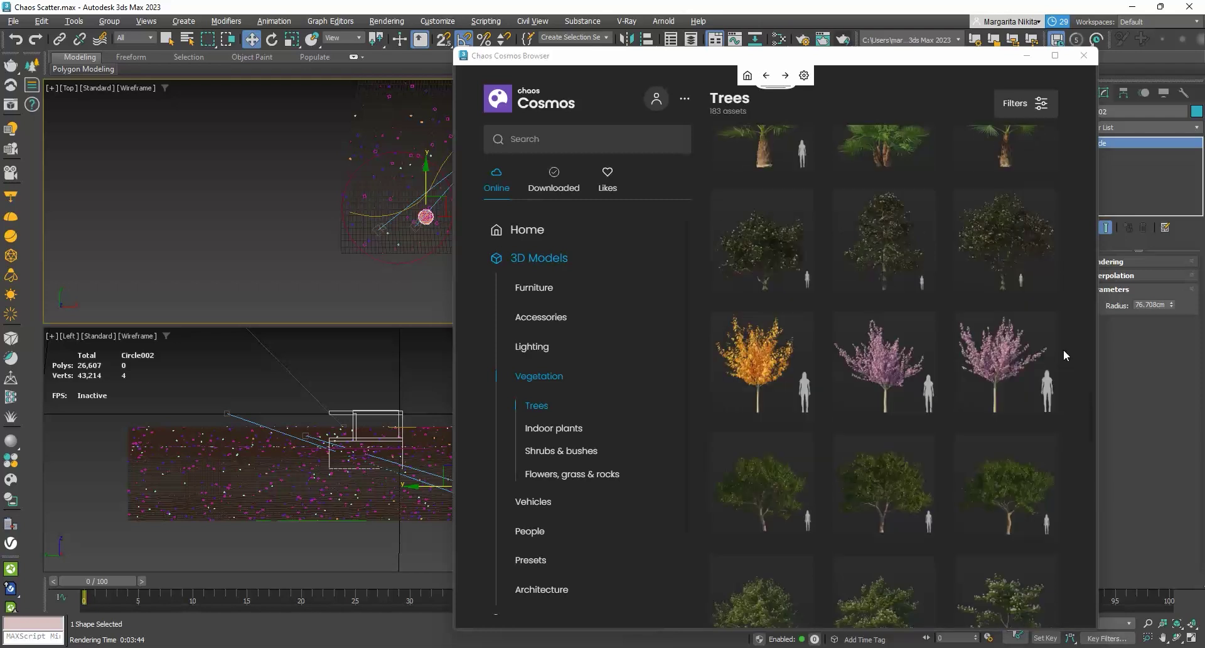
{"action": "scroll", "coordinate": [1060, 354], "scroll_direction": "down", "scroll_amount": 3}
{"action": "scroll", "coordinate": [1060, 353], "scroll_direction": "down", "scroll_amount": 8}
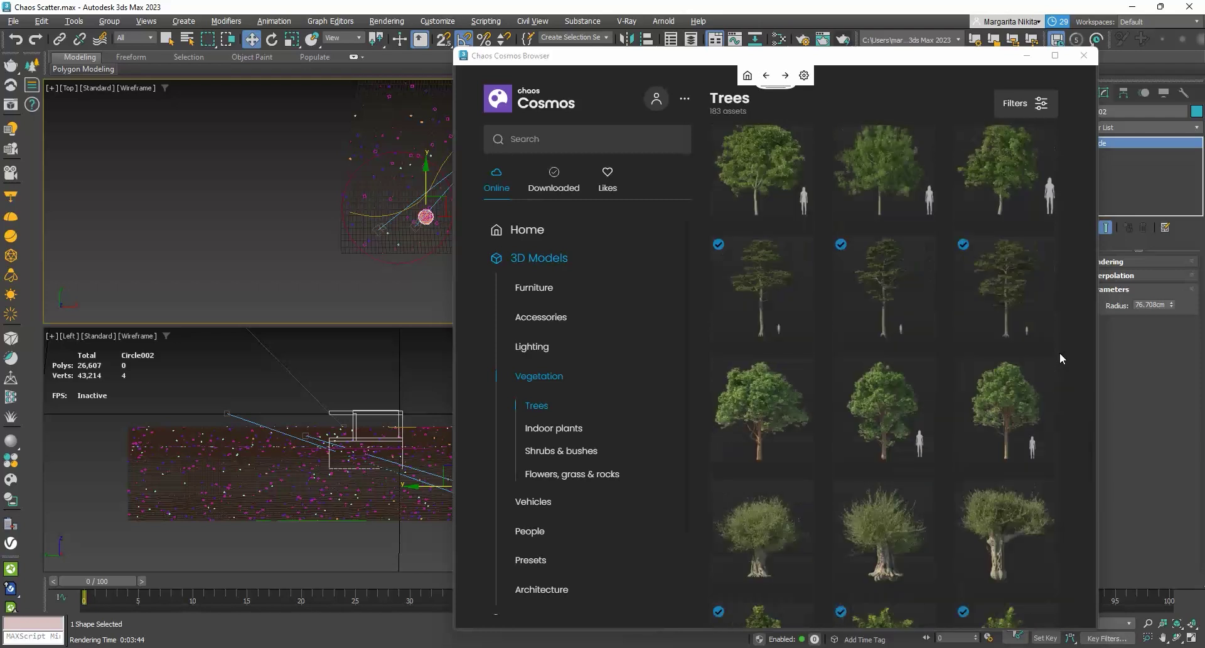
{"action": "scroll", "coordinate": [1060, 364], "scroll_direction": "down", "scroll_amount": 4}
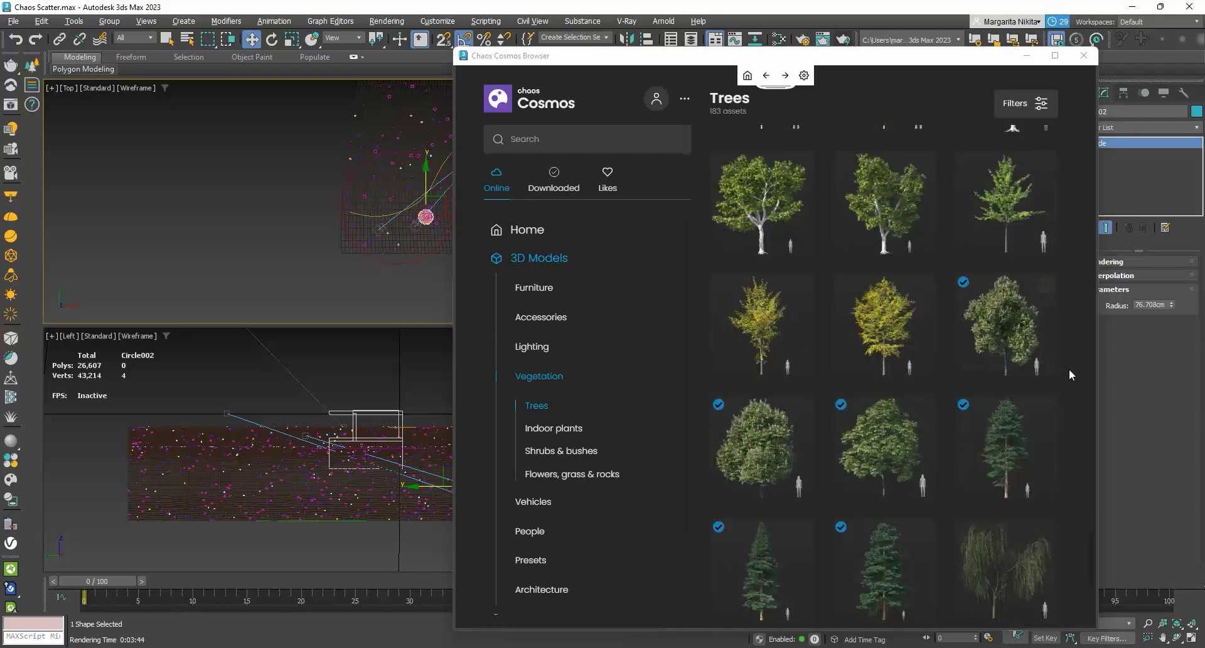
{"action": "mouse_move", "coordinate": [1010, 263]}
Drag Red Spruce 003, 002 and 001 into the Top viewport
{"action": "left_click_drag", "start_coordinate": [1008, 251], "coordinate": [170, 182]}
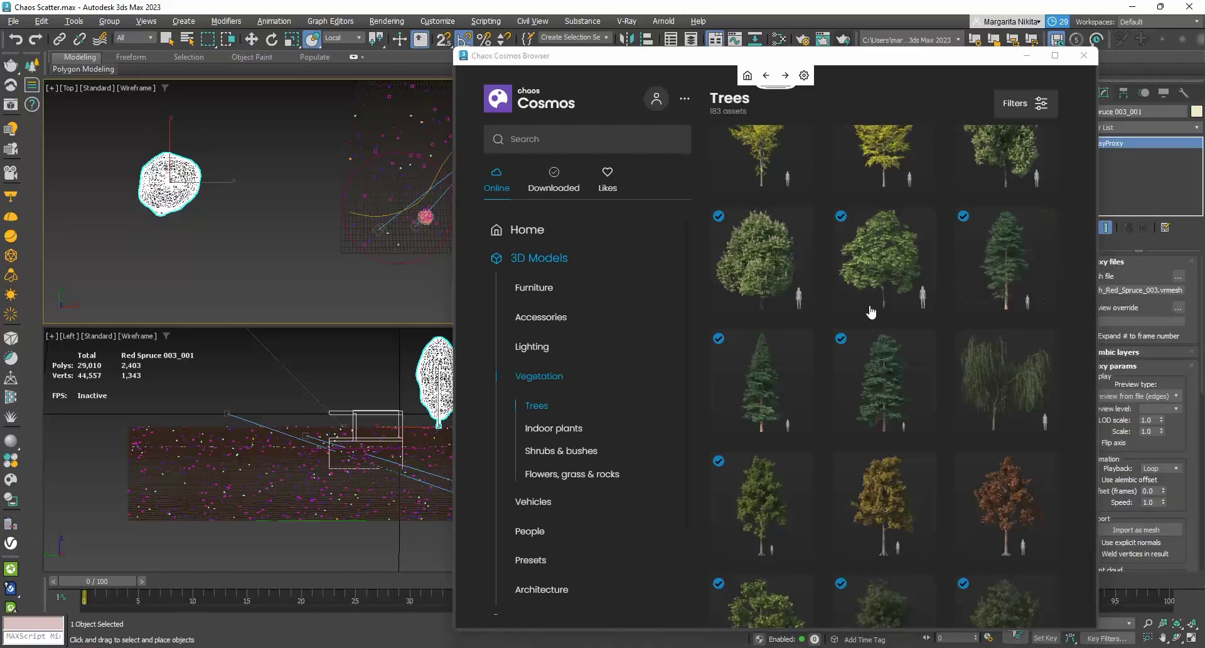
{"action": "left_click_drag", "start_coordinate": [756, 383], "coordinate": [249, 179]}
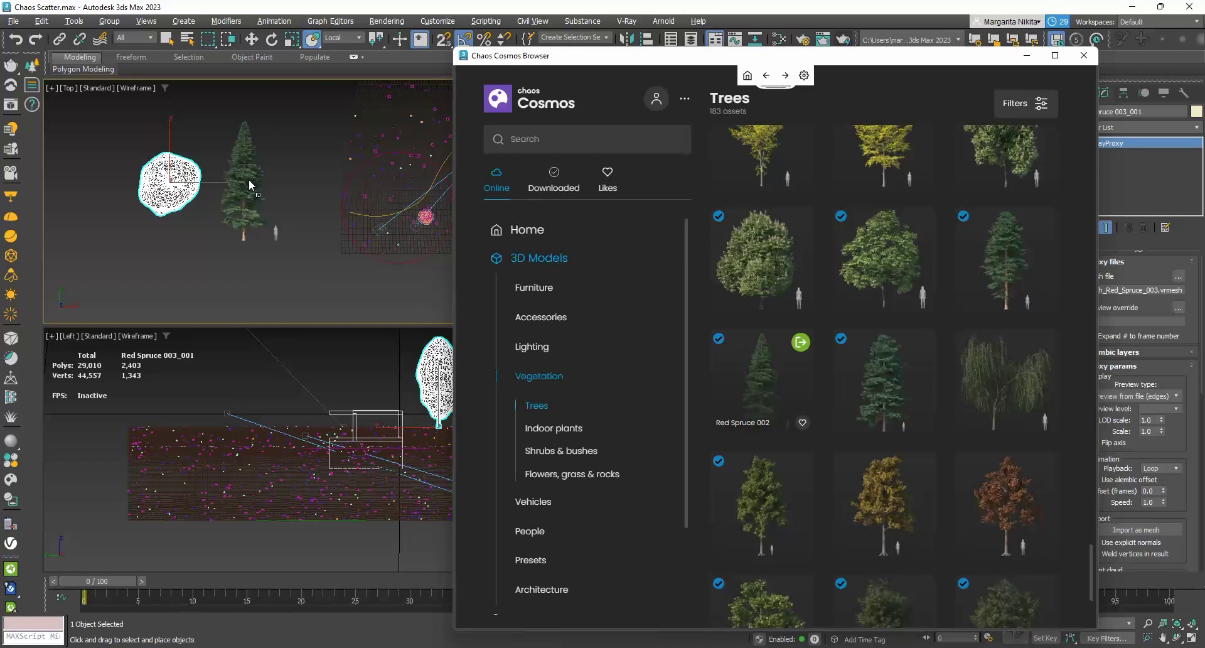
{"action": "left_click_drag", "start_coordinate": [886, 376], "coordinate": [213, 263]}
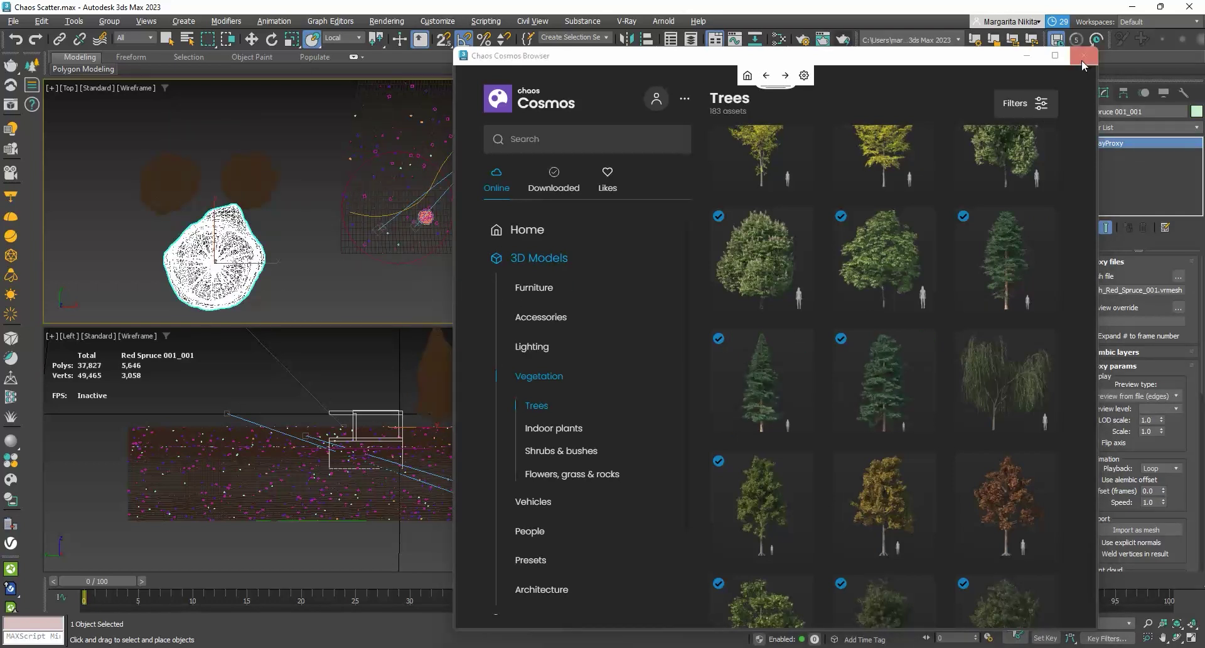
Create a second Chaos Scatter object in the Top view near the trees
{"action": "left_click", "coordinate": [1084, 55]}
{"action": "middle_click_drag", "start_coordinate": [78, 188], "coordinate": [220, 139]}
{"action": "left_click", "coordinate": [28, 67]}
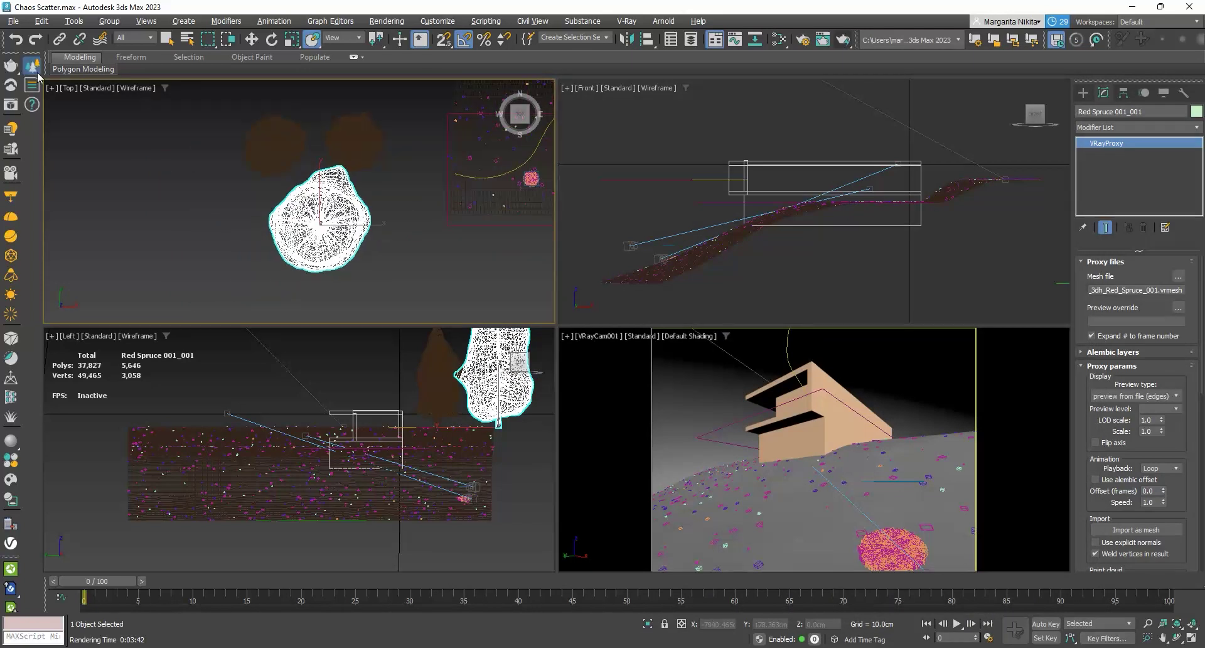
{"action": "left_click_drag", "start_coordinate": [128, 185], "coordinate": [184, 231]}
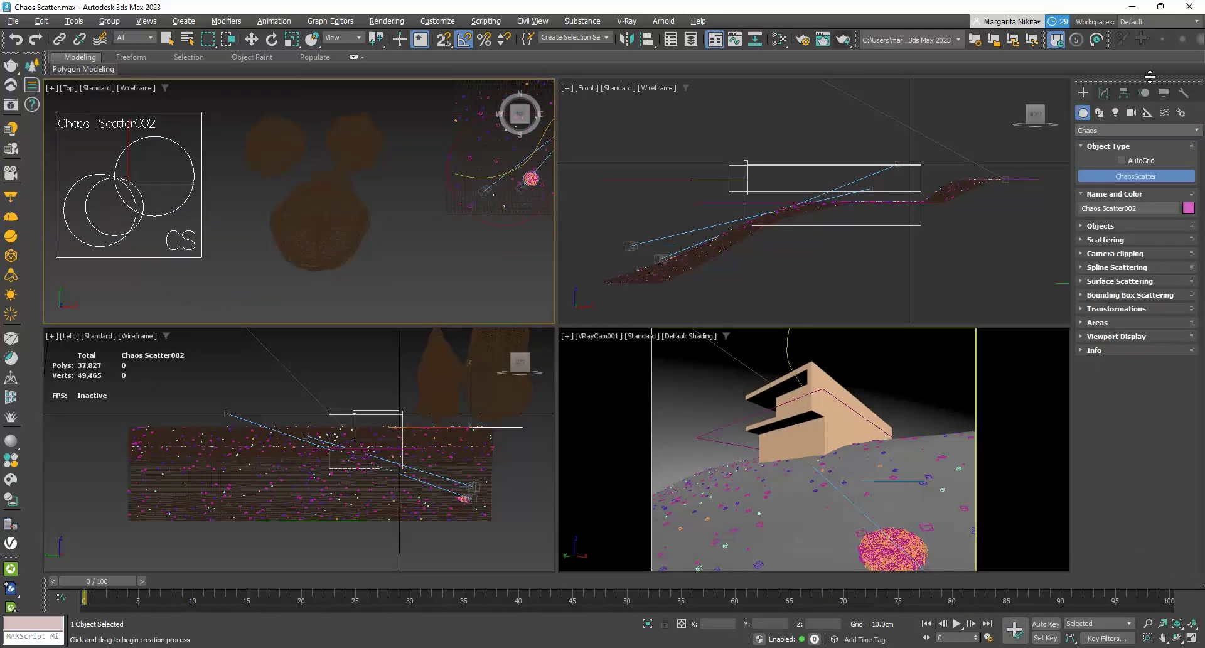
Set ground_001 as the scatter surface and add the three Red Spruce trees as instanced models
{"action": "left_click", "coordinate": [1103, 92]}
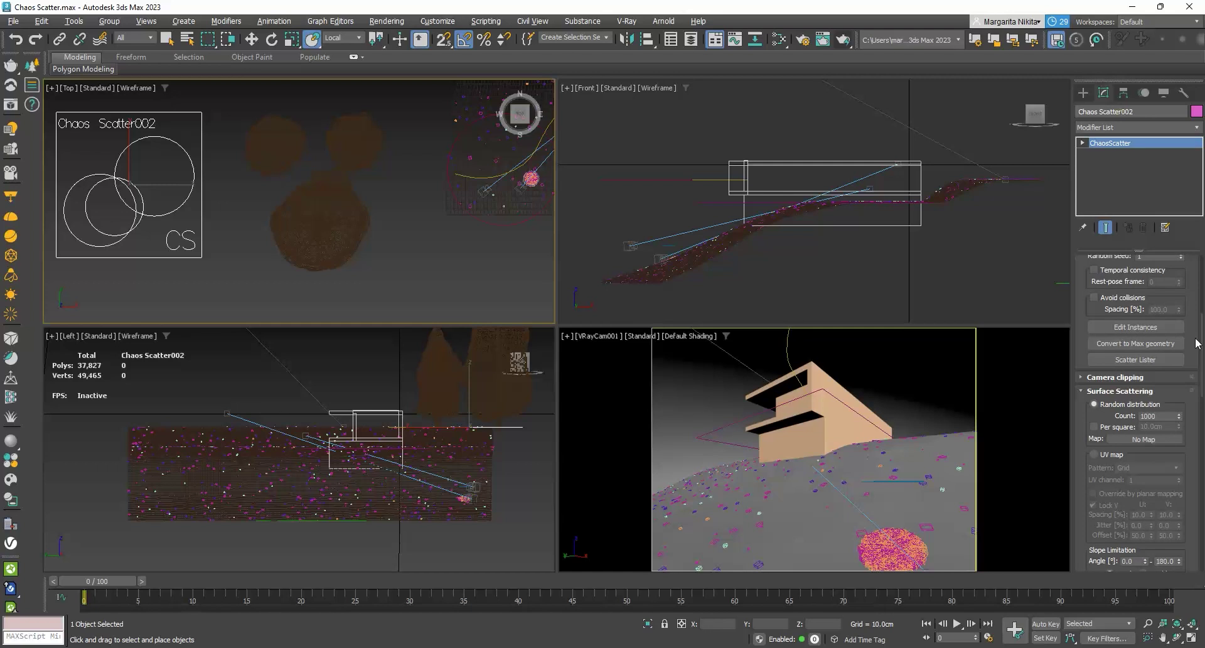
{"action": "scroll", "coordinate": [1198, 344], "scroll_direction": "up", "scroll_amount": 8}
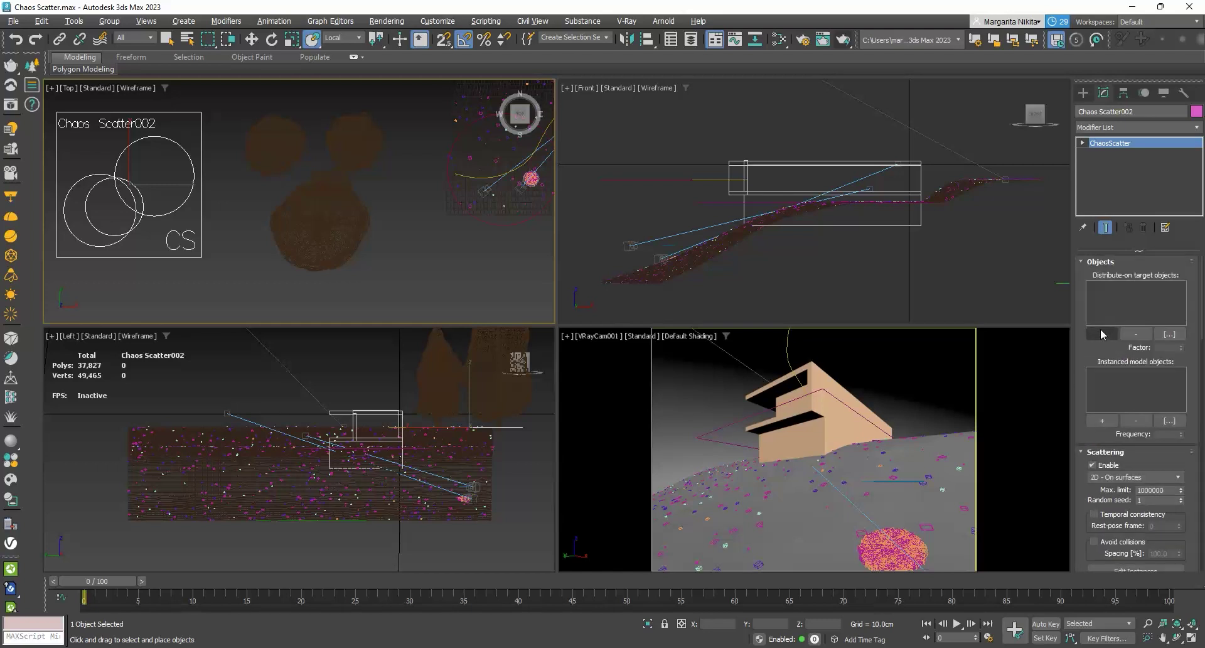
{"action": "left_click", "coordinate": [1101, 330]}
{"action": "left_click", "coordinate": [1023, 450]}
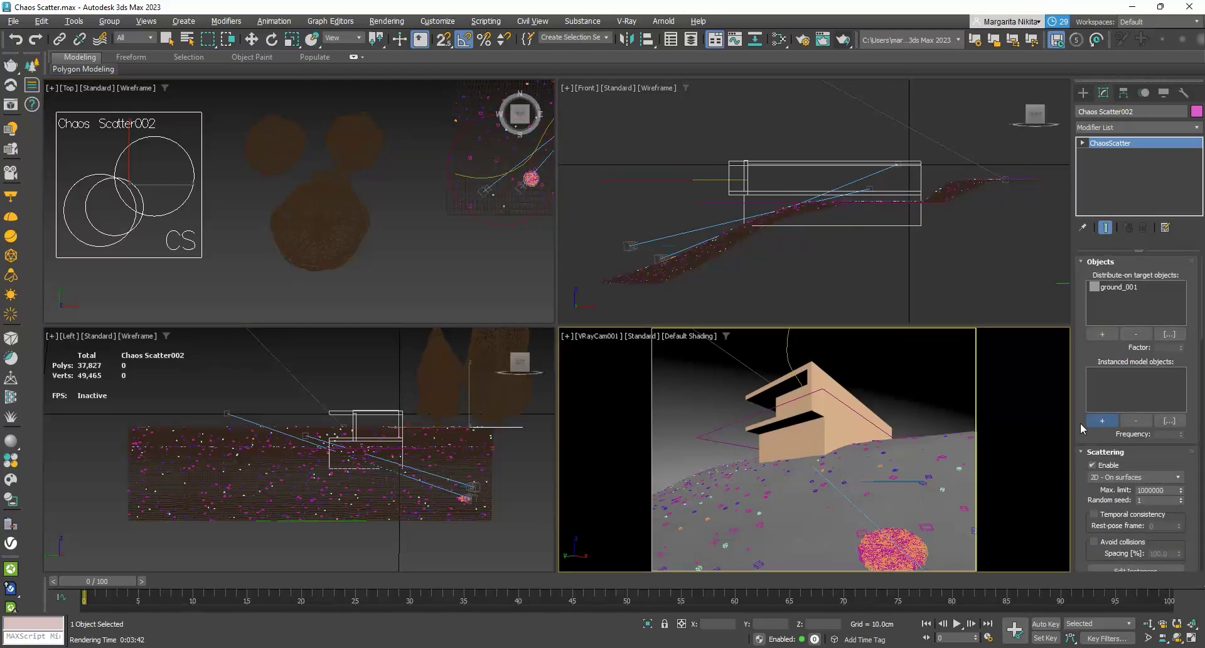
{"action": "left_click", "coordinate": [1102, 420]}
{"action": "left_click", "coordinate": [270, 143]}
{"action": "left_click", "coordinate": [352, 173]}
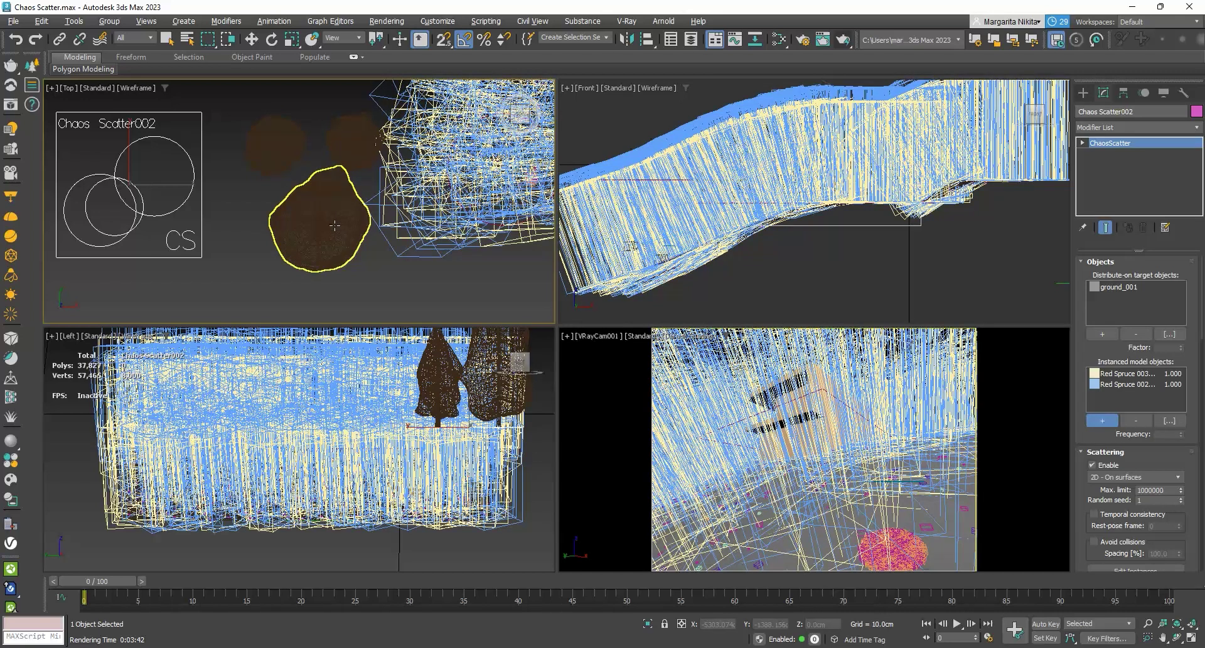
{"action": "left_click", "coordinate": [335, 225]}
Enable Avoid collisions and set the instance spacing to 40%
{"action": "scroll", "coordinate": [300, 239], "scroll_direction": "down", "scroll_amount": 5}
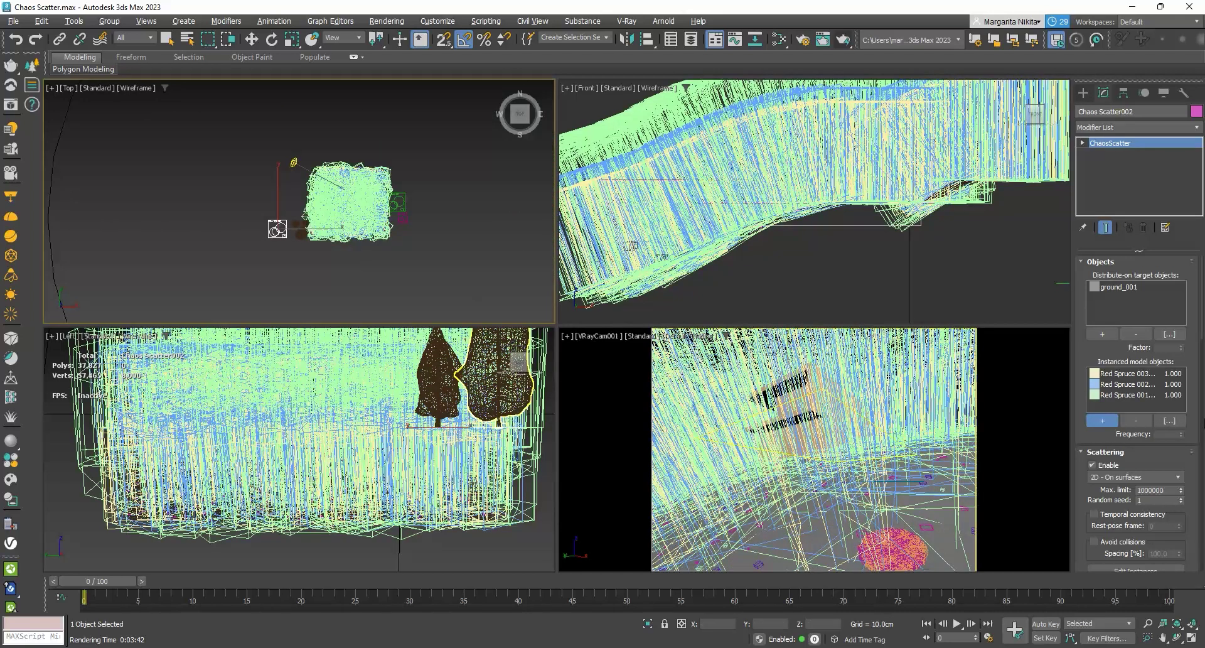
{"action": "scroll", "coordinate": [1097, 496], "scroll_direction": "down", "scroll_amount": 3}
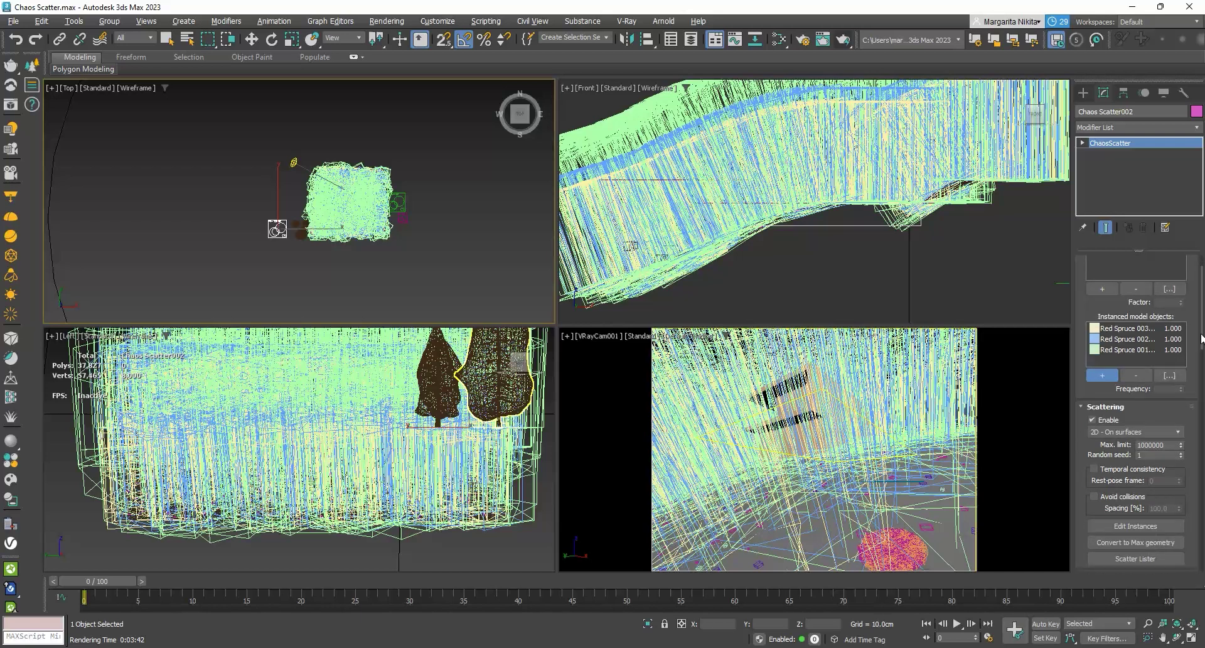
{"action": "left_click", "coordinate": [1093, 496]}
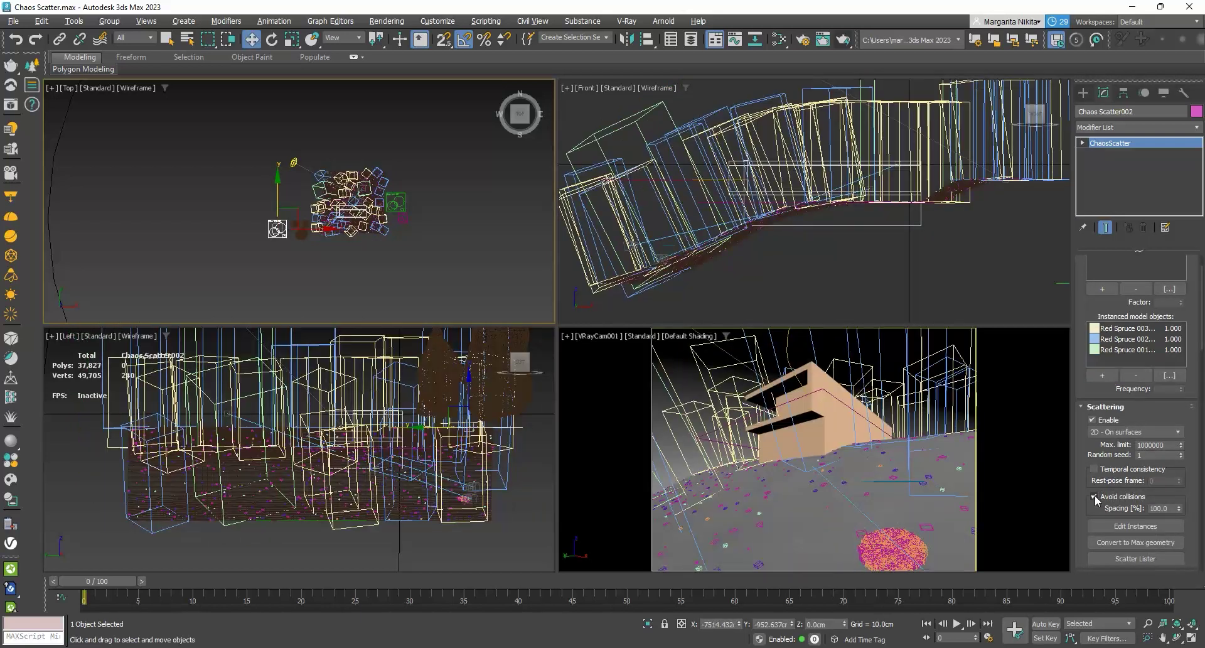
{"action": "scroll", "coordinate": [369, 227], "scroll_direction": "up", "scroll_amount": 4}
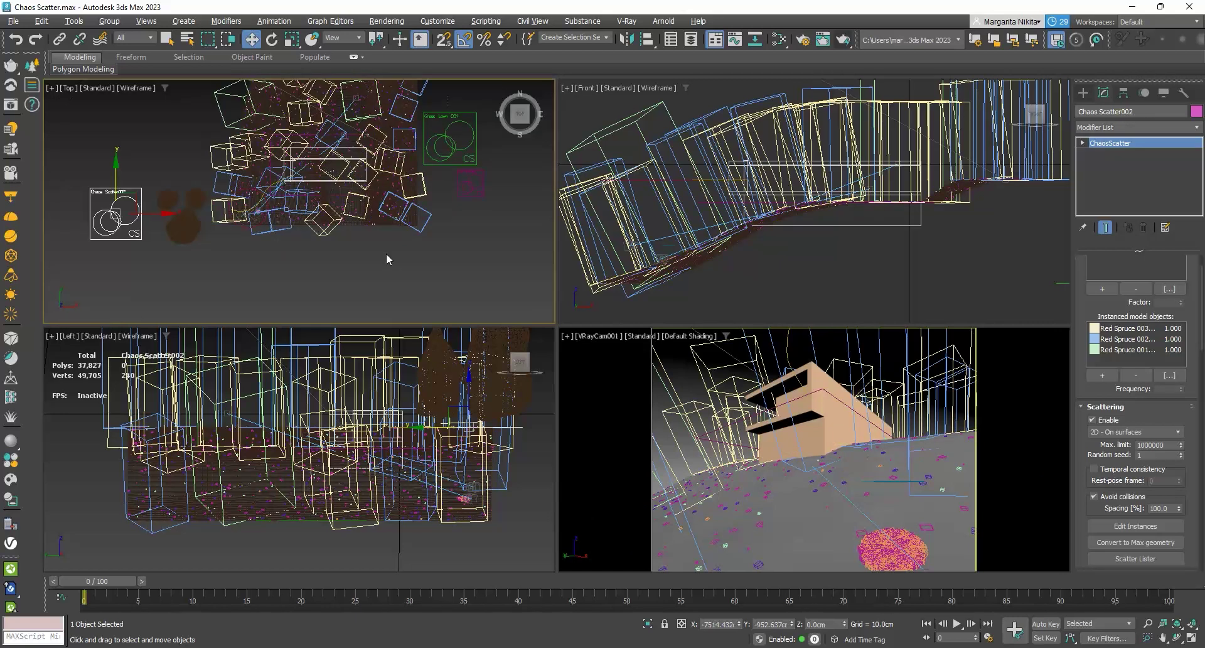
{"action": "middle_click_drag", "start_coordinate": [386, 253], "coordinate": [373, 271]}
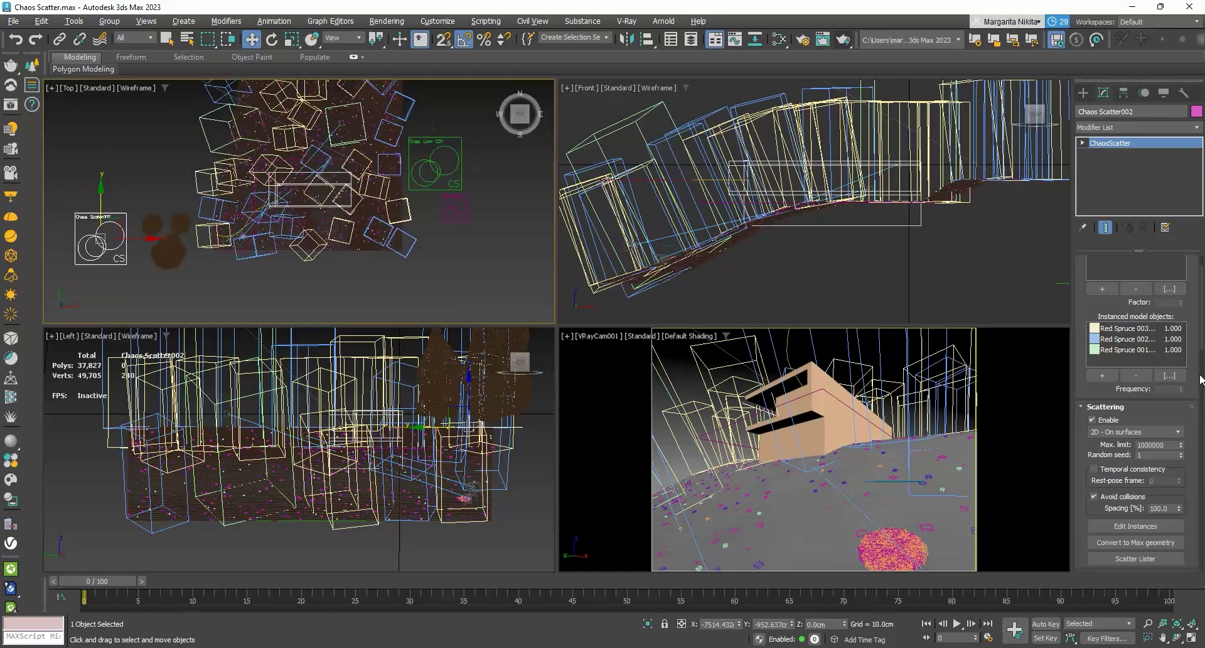
{"action": "left_click", "coordinate": [1165, 508]}
{"action": "type", "text": "40"}
{"action": "key", "text": "Return"}
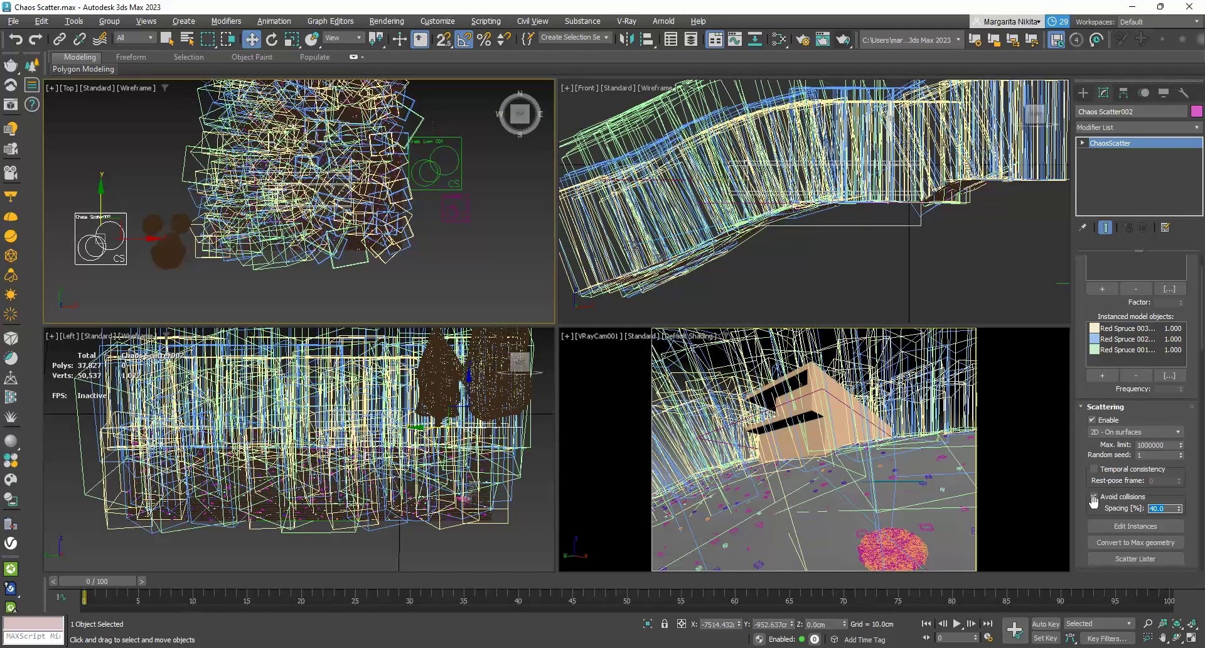
Add the Line001 path spline to the scatter's spline excludes
{"action": "scroll", "coordinate": [1136, 408], "scroll_direction": "down", "scroll_amount": 5}
{"action": "scroll", "coordinate": [1110, 480], "scroll_direction": "down", "scroll_amount": 10}
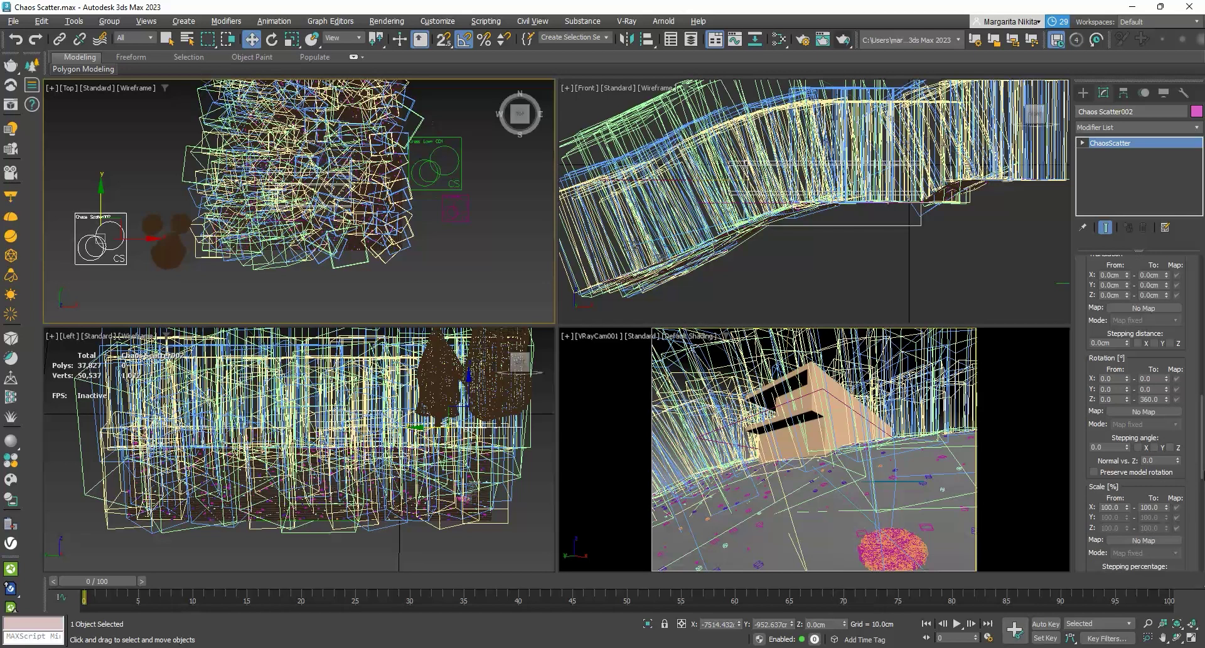
{"action": "left_click", "coordinate": [1110, 471]}
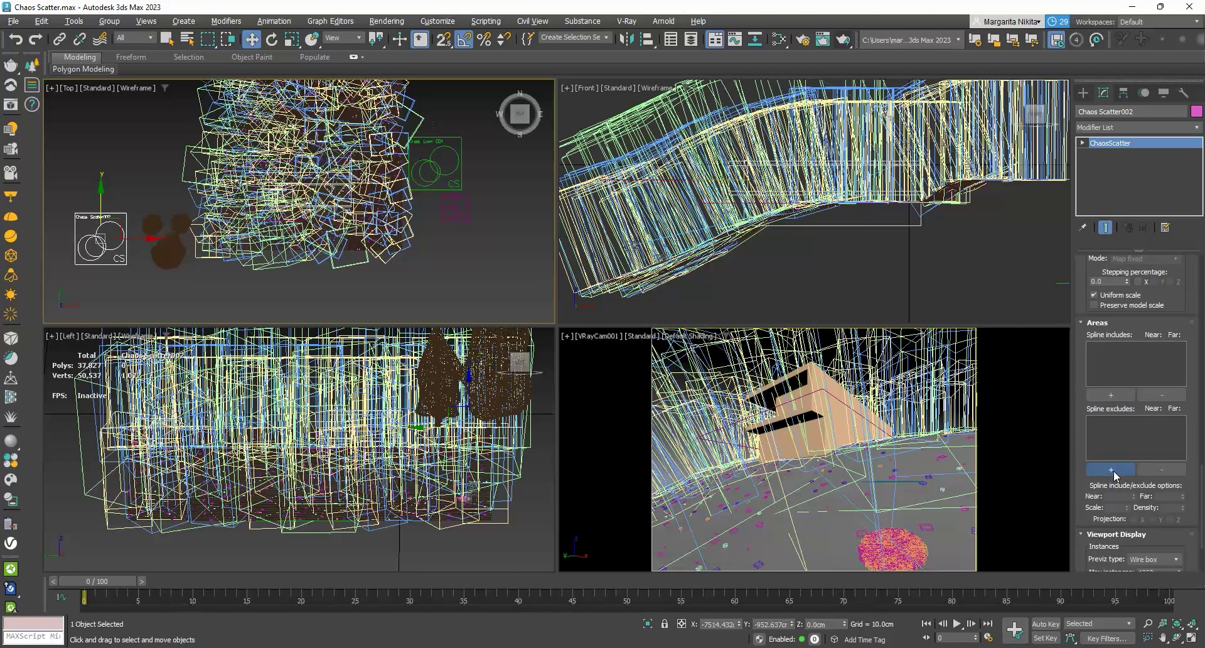
{"action": "scroll", "coordinate": [267, 226], "scroll_direction": "up", "scroll_amount": 8}
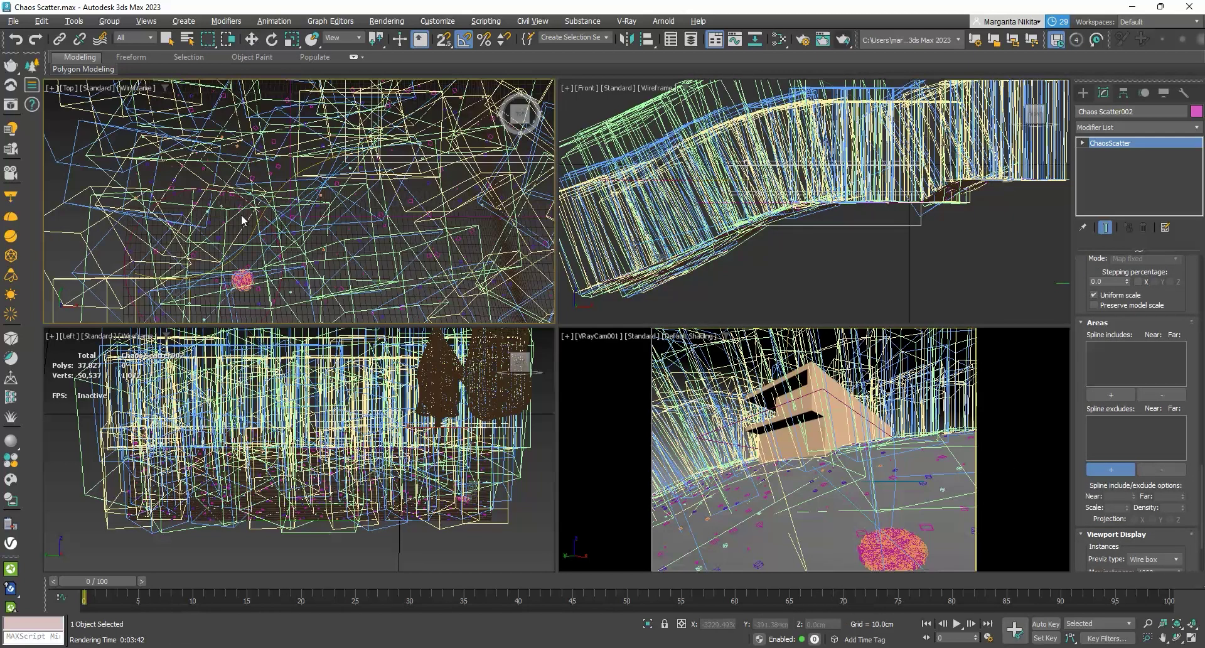
{"action": "left_click", "coordinate": [283, 226]}
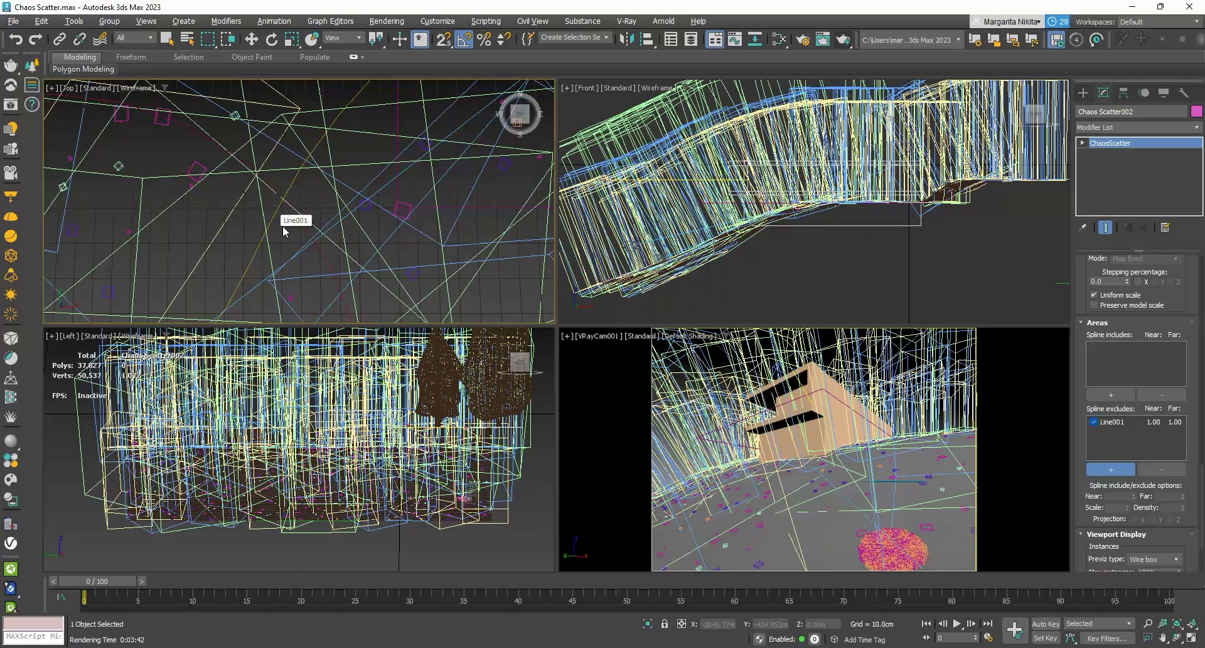
Set Line001's near and far exclusion falloff to 50 cm
{"action": "left_click", "coordinate": [1159, 419]}
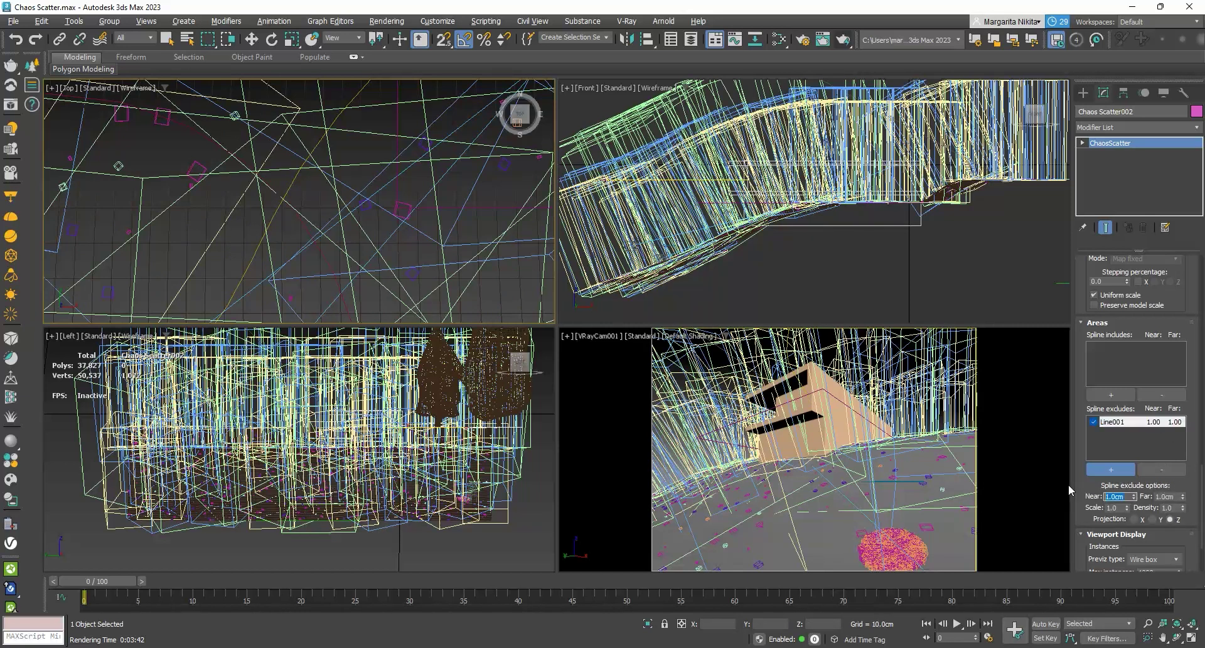
{"action": "type", "text": "50"}
{"action": "key", "text": "Tab"}
{"action": "type", "text": "50"}
{"action": "key", "text": "Return"}
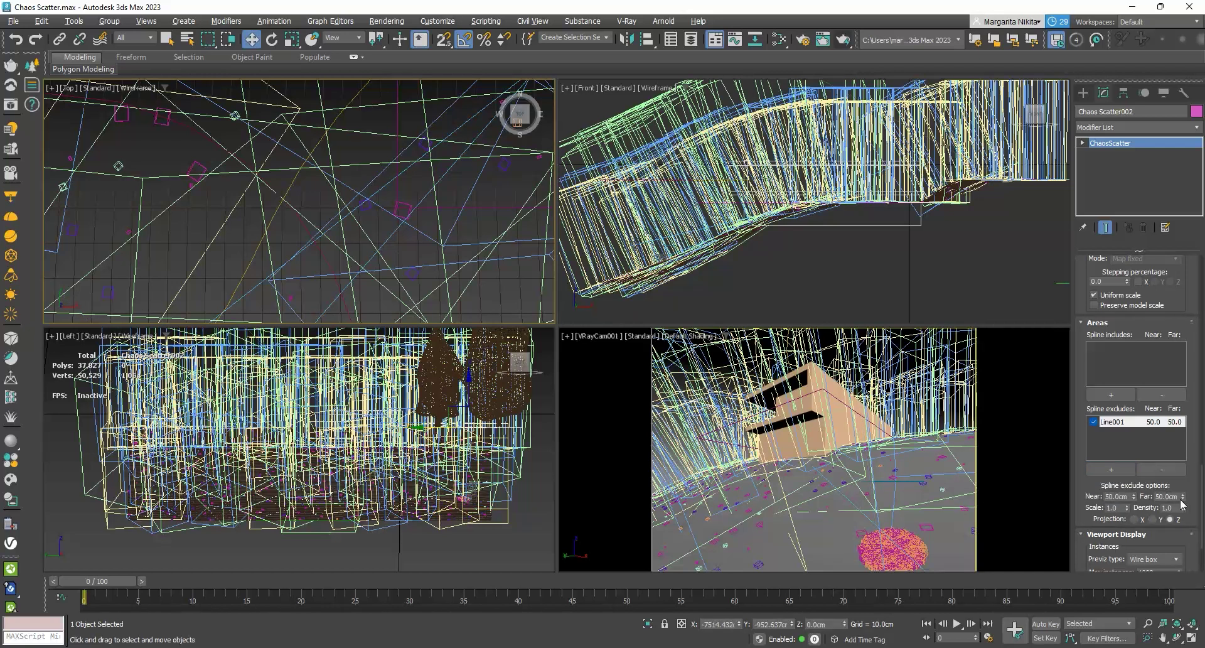
{"action": "left_click", "coordinate": [1163, 496]}
{"action": "left_click", "coordinate": [1112, 496]}
Enter 100 cm as the Line001 exclude Near falloff
{"action": "type", "text": "100"}
{"action": "scroll", "coordinate": [314, 241], "scroll_direction": "down", "scroll_amount": 6}
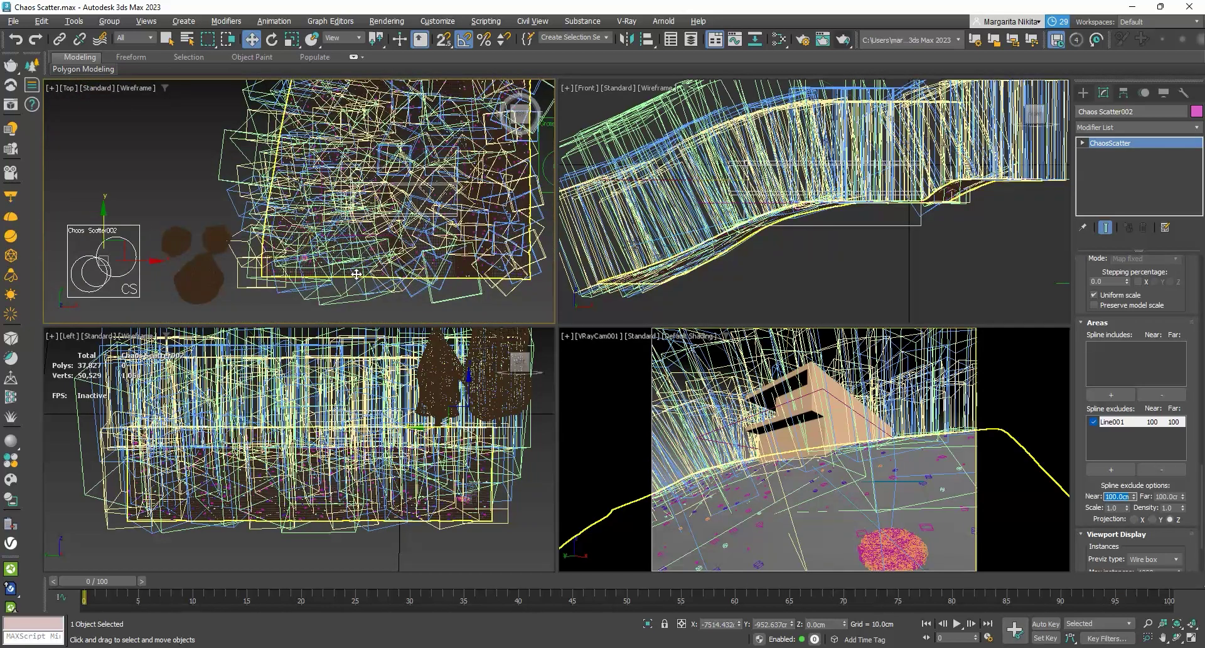
{"action": "scroll", "coordinate": [355, 274], "scroll_direction": "down", "scroll_amount": 2}
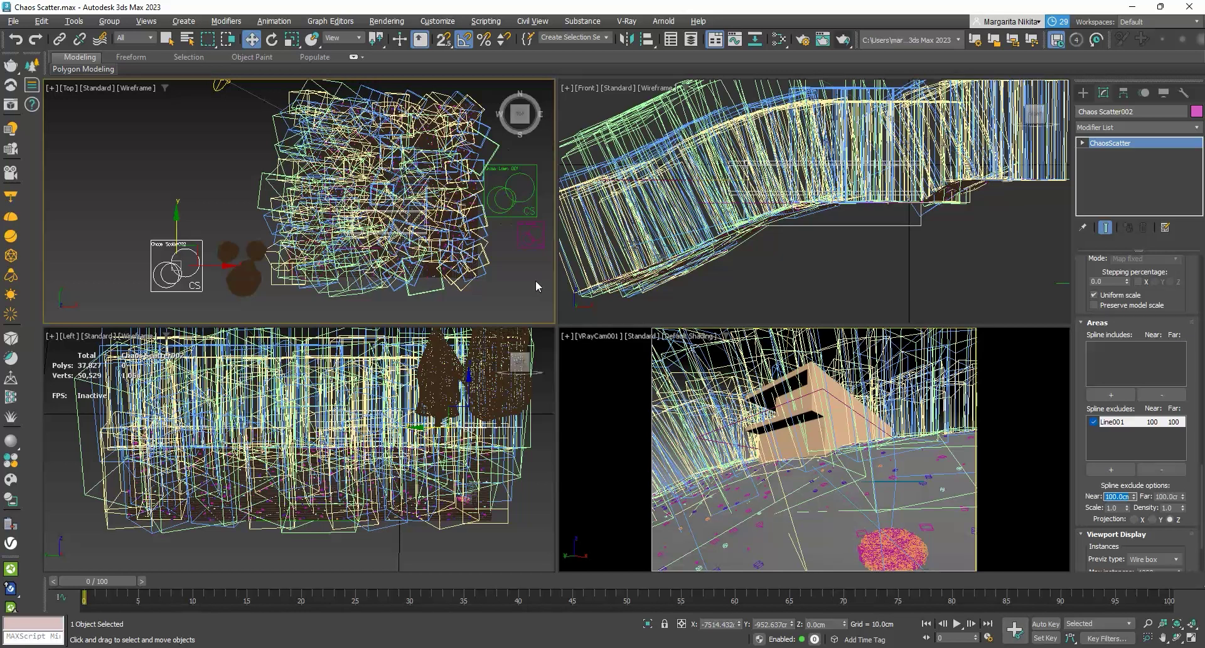
{"action": "scroll", "coordinate": [390, 199], "scroll_direction": "up", "scroll_amount": 5}
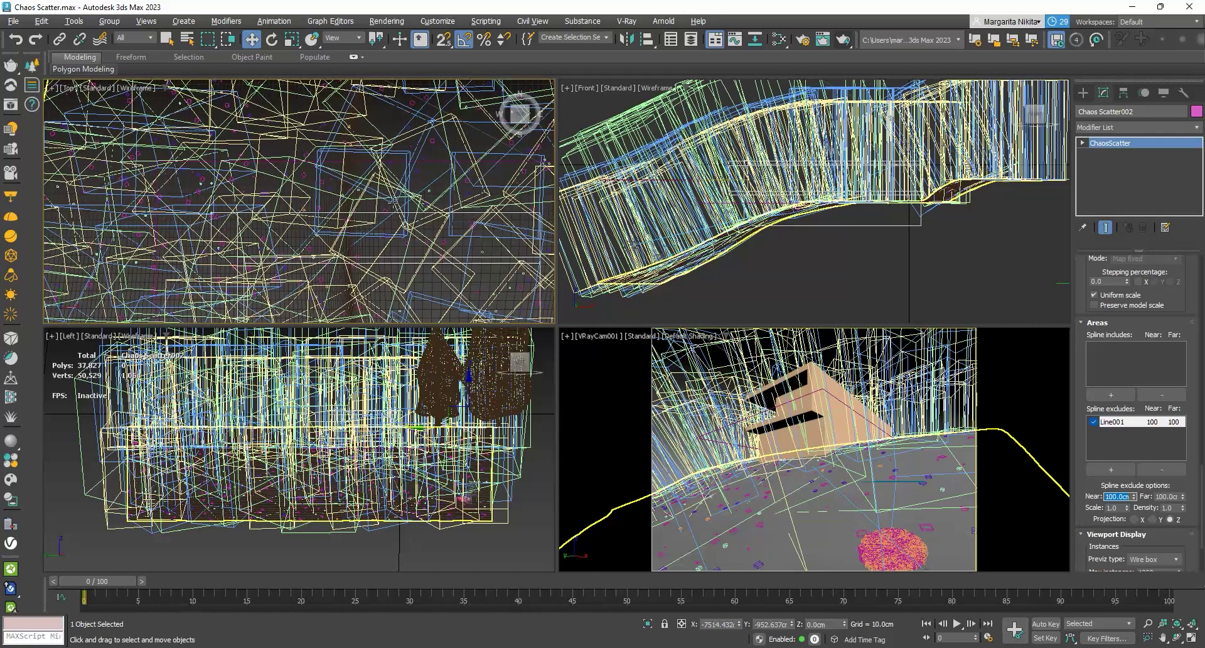
{"action": "scroll", "coordinate": [427, 160], "scroll_direction": "up", "scroll_amount": 3}
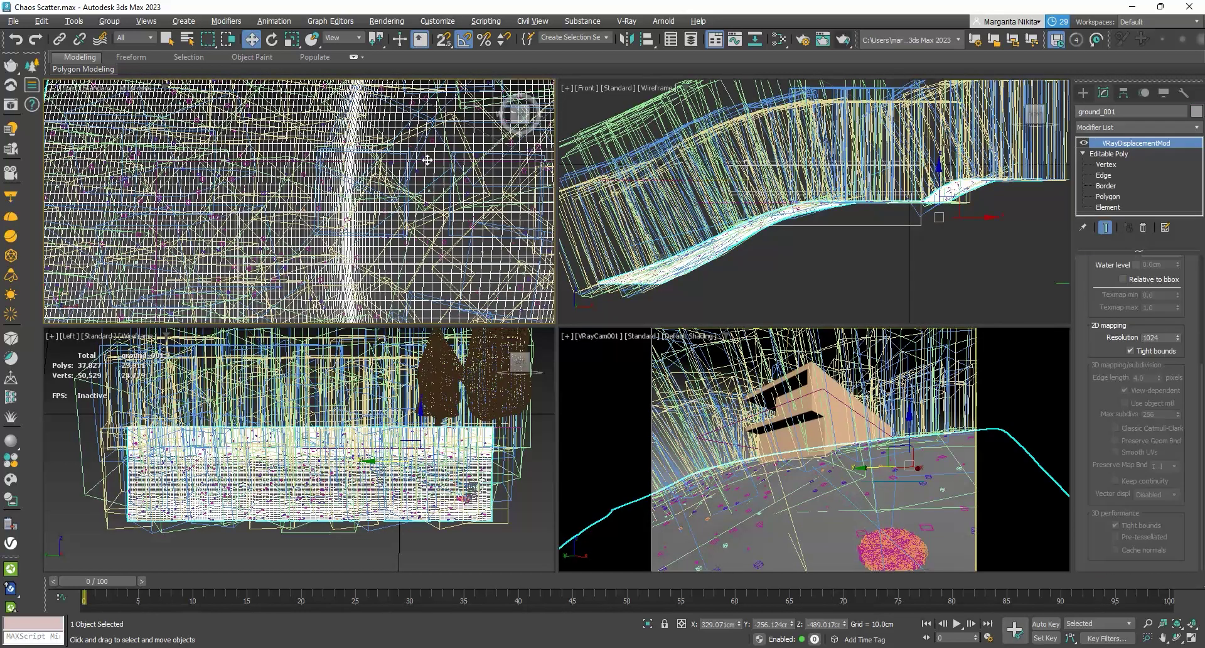
Inspect Rectangle001, then reselect Chaos Scatter002 and return to its Areas settings
{"action": "left_click", "coordinate": [428, 161]}
{"action": "scroll", "coordinate": [429, 160], "scroll_direction": "down", "scroll_amount": 5}
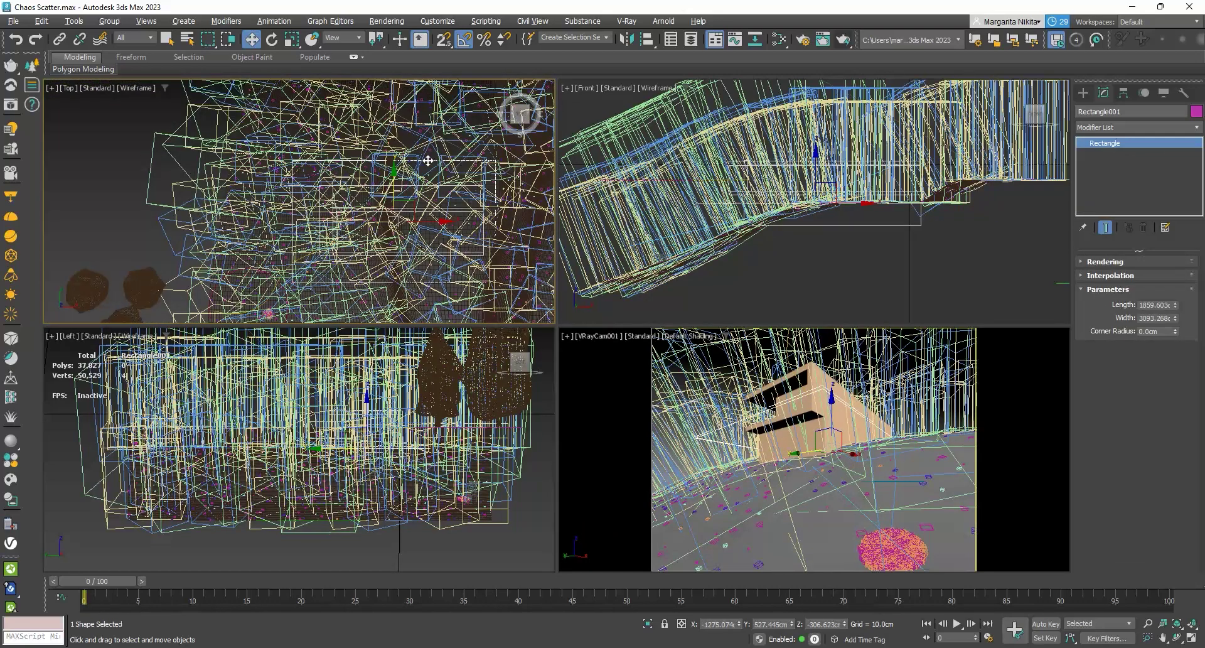
{"action": "scroll", "coordinate": [439, 224], "scroll_direction": "up", "scroll_amount": 4}
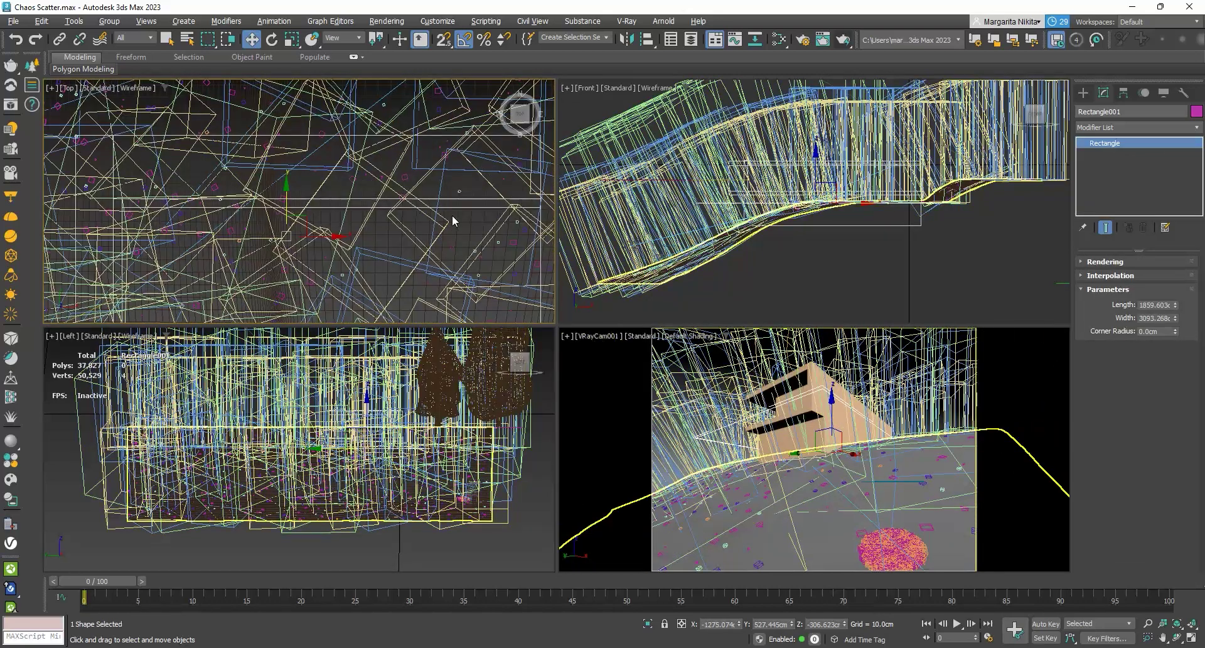
{"action": "left_click", "coordinate": [427, 216]}
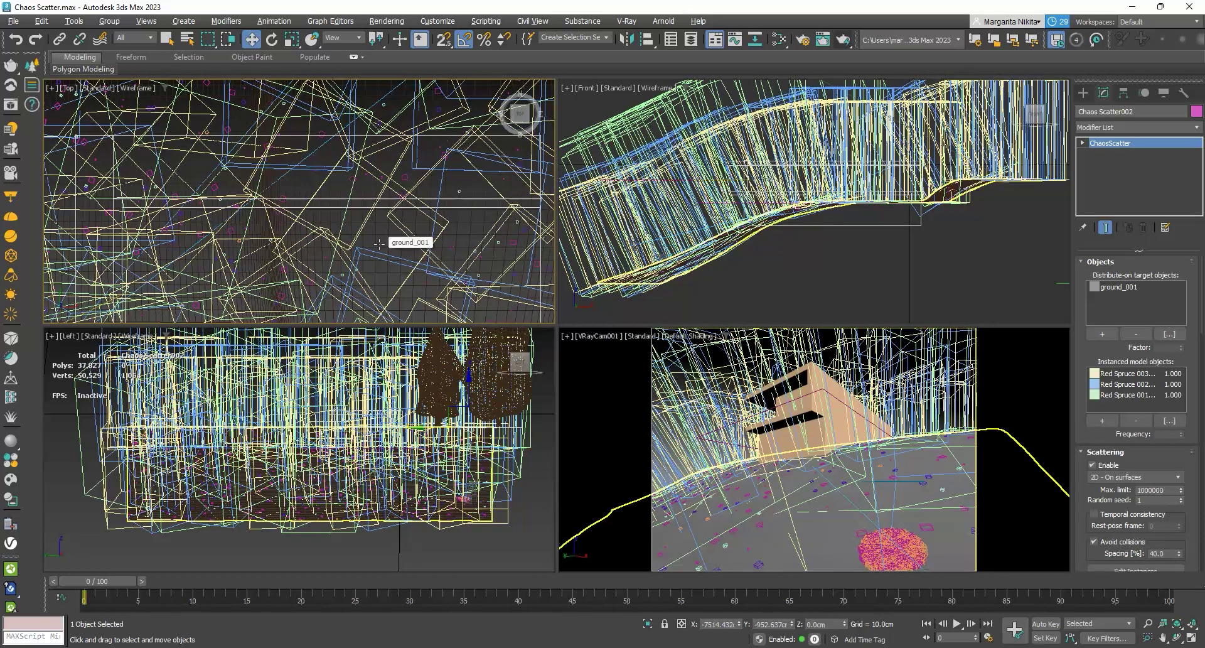
{"action": "scroll", "coordinate": [405, 243], "scroll_direction": "down", "scroll_amount": 3}
{"action": "scroll", "coordinate": [415, 146], "scroll_direction": "up", "scroll_amount": 4}
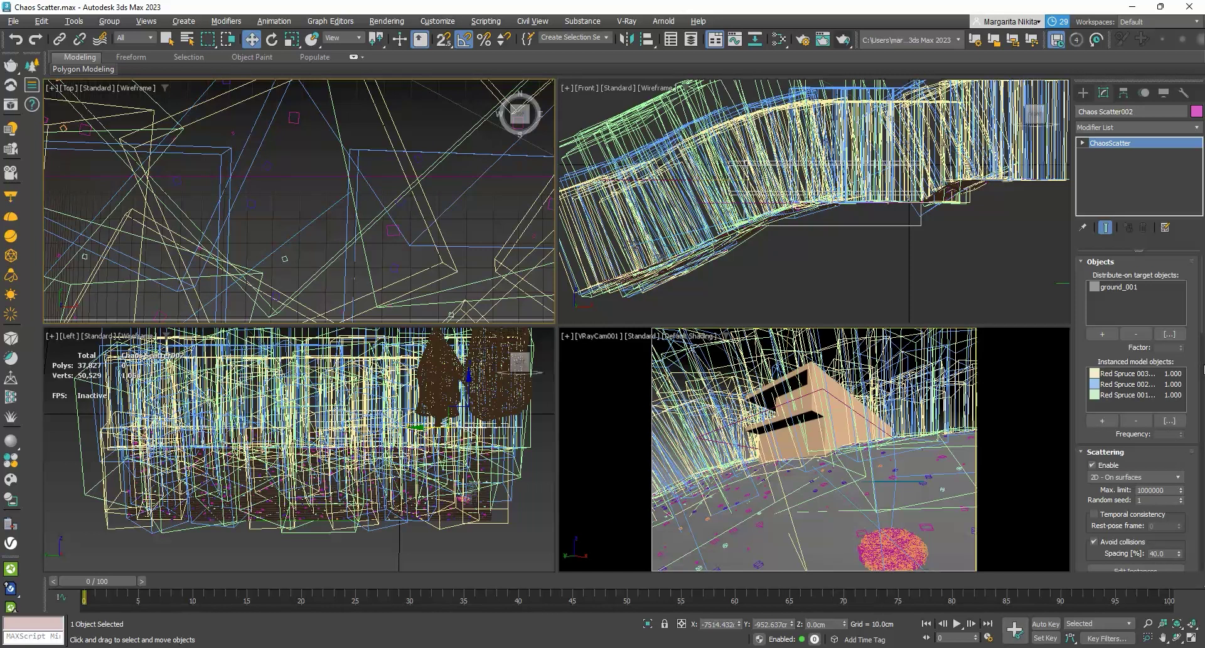
{"action": "scroll", "coordinate": [1203, 333], "scroll_direction": "down", "scroll_amount": 15}
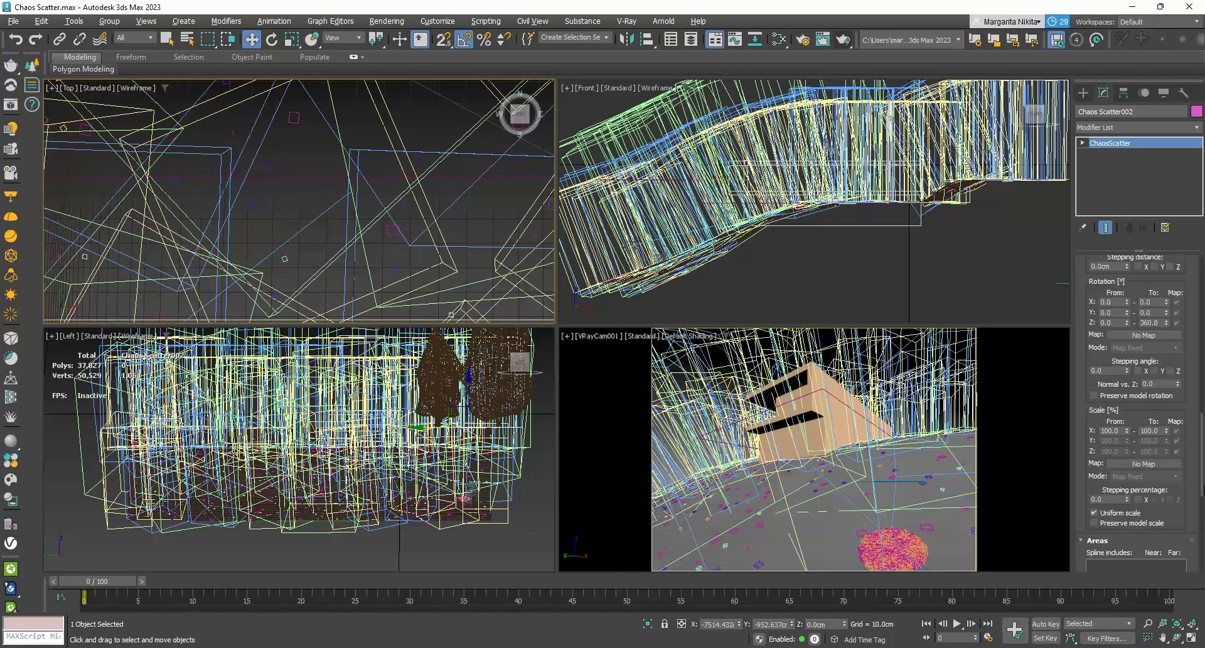
{"action": "scroll", "coordinate": [1202, 333], "scroll_direction": "down", "scroll_amount": 2}
Add Rectangle001 and Circle001 to the spruce scatter's spline excludes
{"action": "left_click", "coordinate": [1110, 461]}
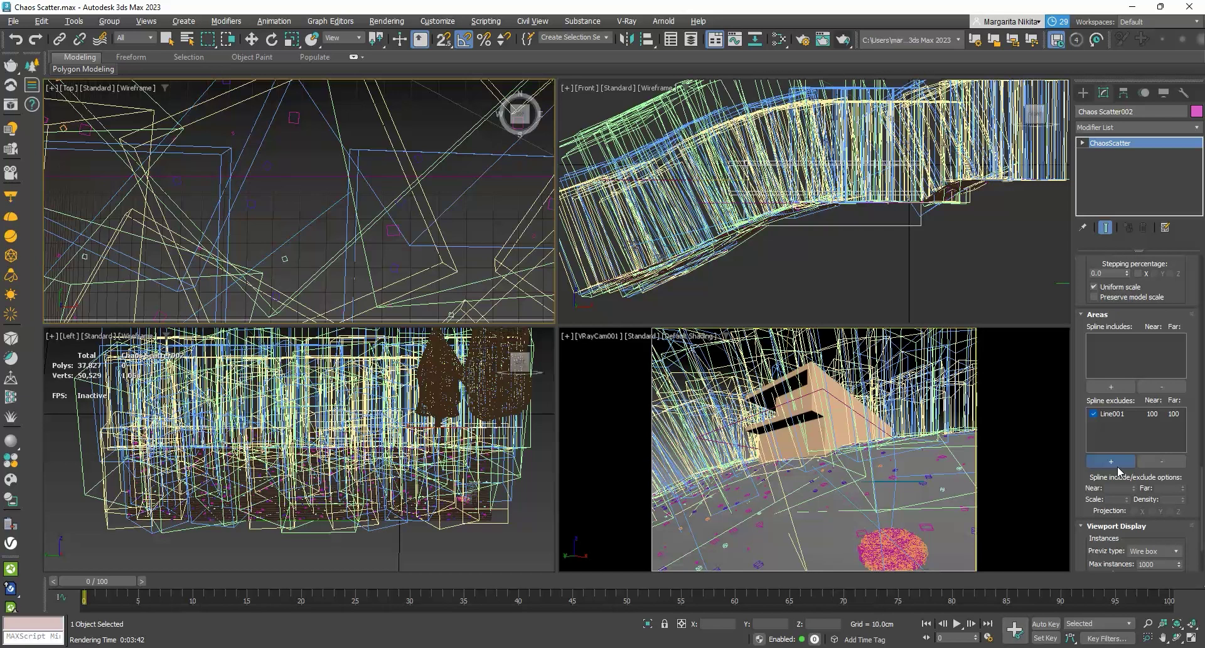
{"action": "left_click", "coordinate": [313, 177]}
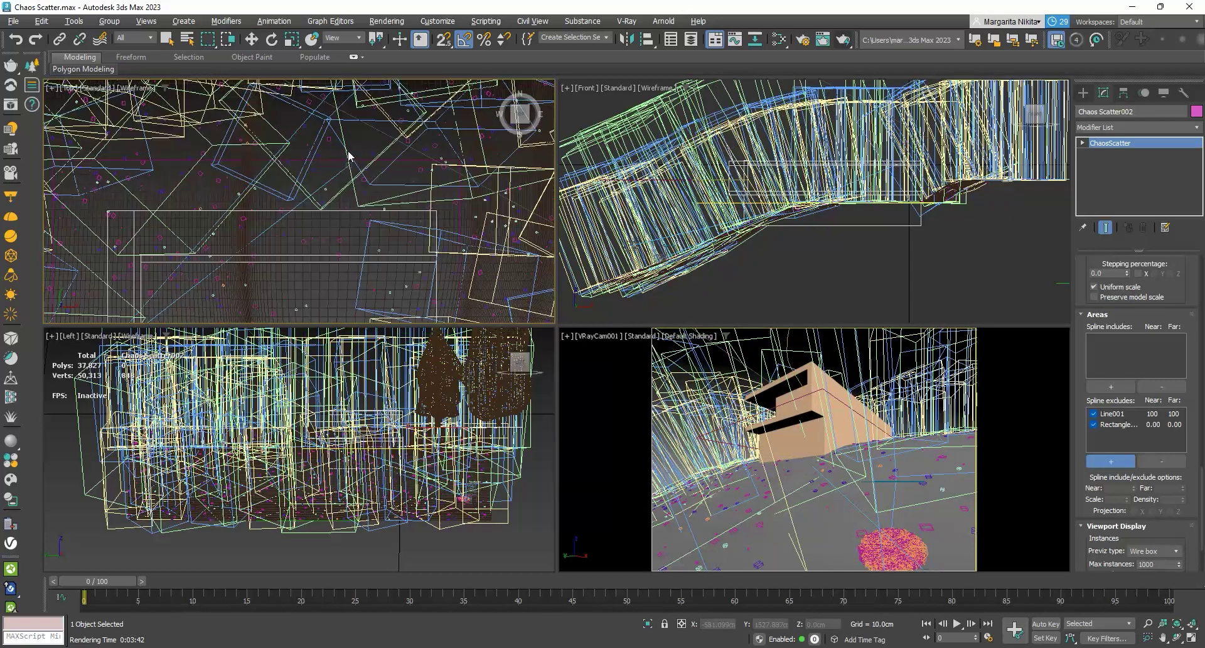
{"action": "scroll", "coordinate": [349, 129], "scroll_direction": "down", "scroll_amount": 3}
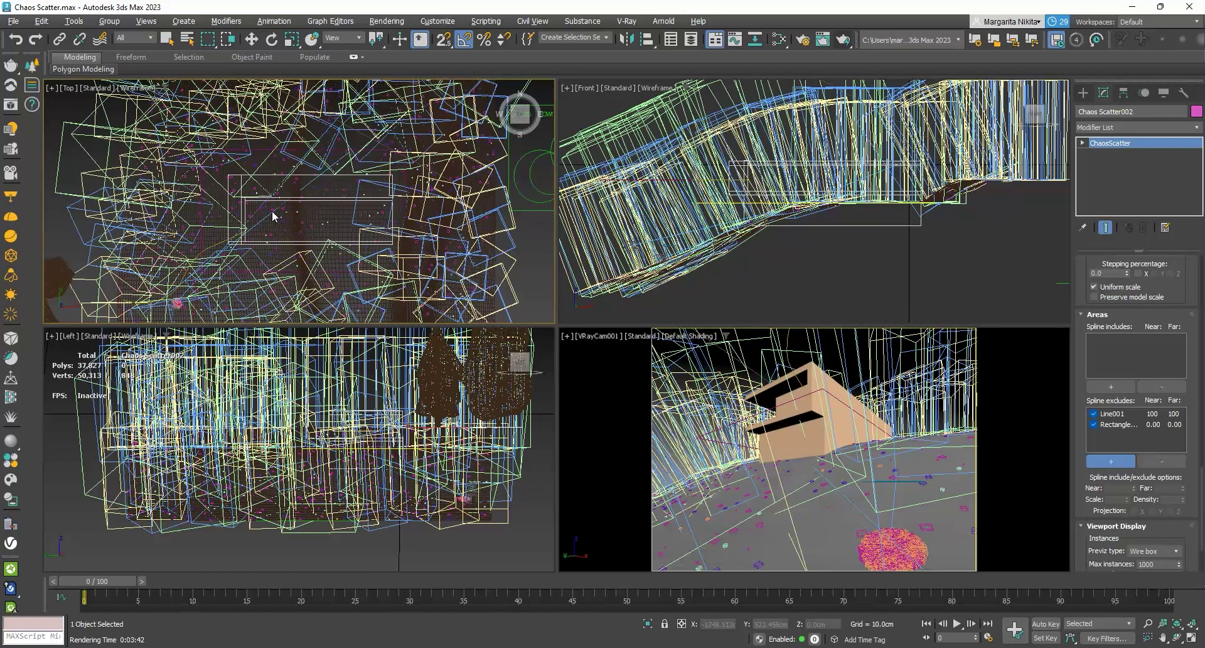
{"action": "scroll", "coordinate": [274, 215], "scroll_direction": "up", "scroll_amount": 6}
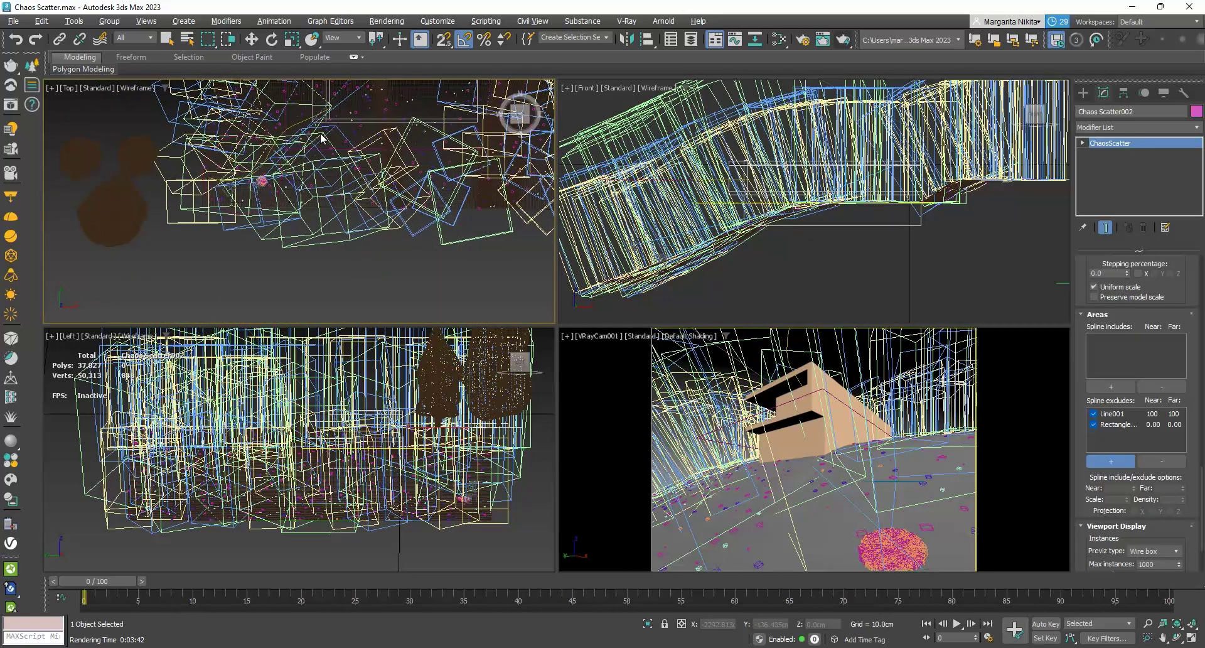
{"action": "middle_click_drag", "start_coordinate": [389, 208], "coordinate": [386, 282]}
{"action": "left_click", "coordinate": [381, 283]}
{"action": "scroll", "coordinate": [381, 283], "scroll_direction": "down", "scroll_amount": 2}
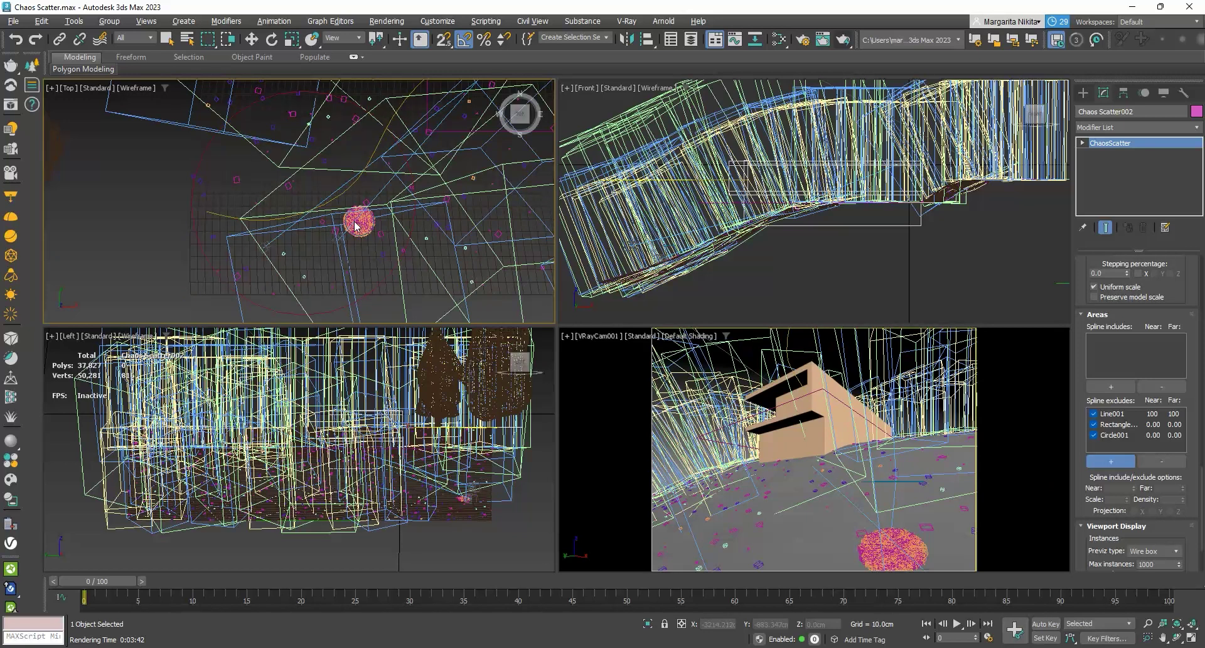
Render the camera view of the house, spruces and path in V-Ray, then close the frame buffer
{"action": "left_click", "coordinate": [844, 42]}
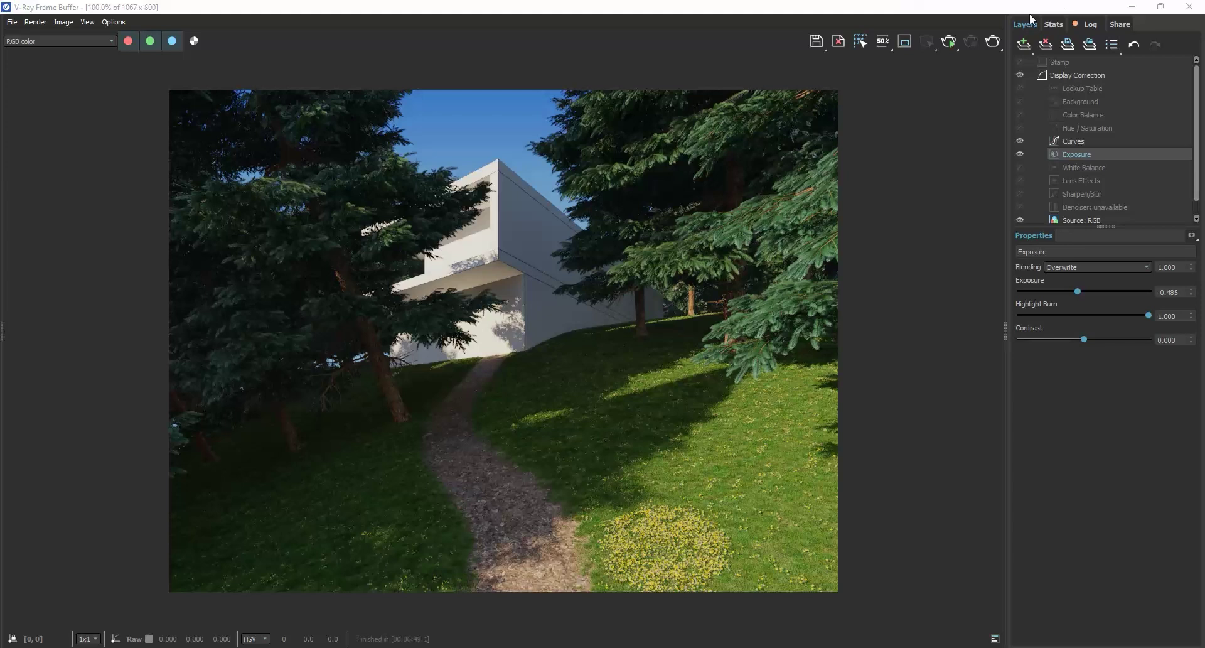
{"action": "left_click", "coordinate": [1190, 6]}
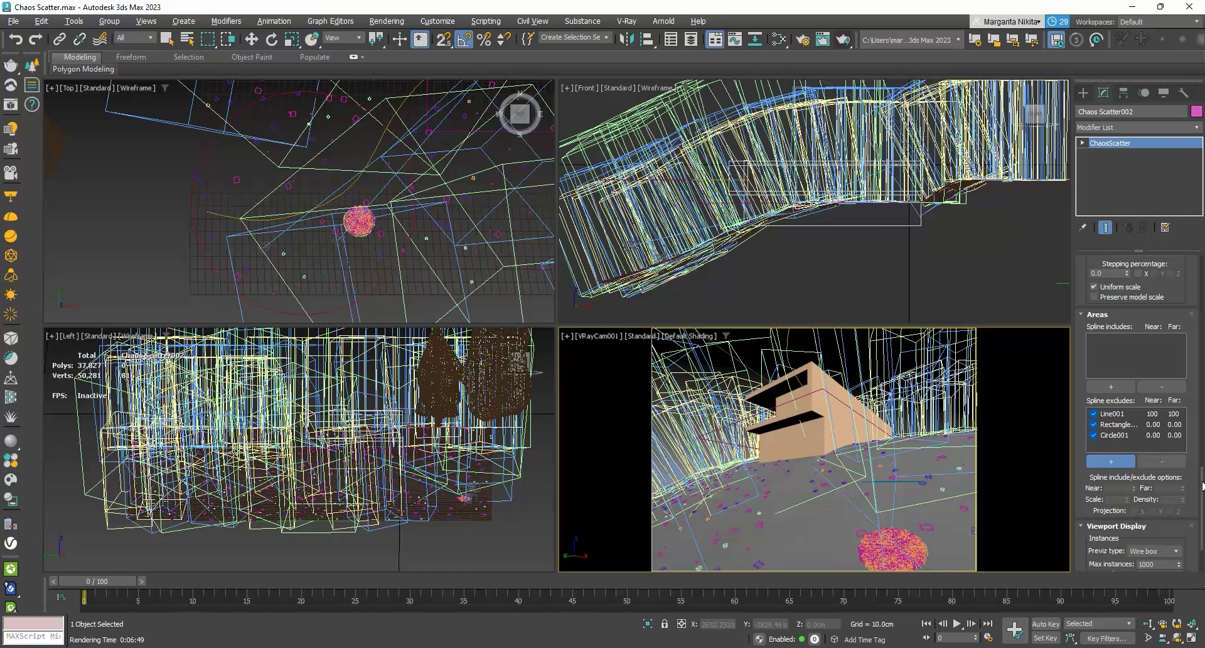
Set Rotation Normal vs. Z to 1.0 so the spruces stand upright
{"action": "left_click_drag", "start_coordinate": [1201, 485], "coordinate": [1195, 426]}
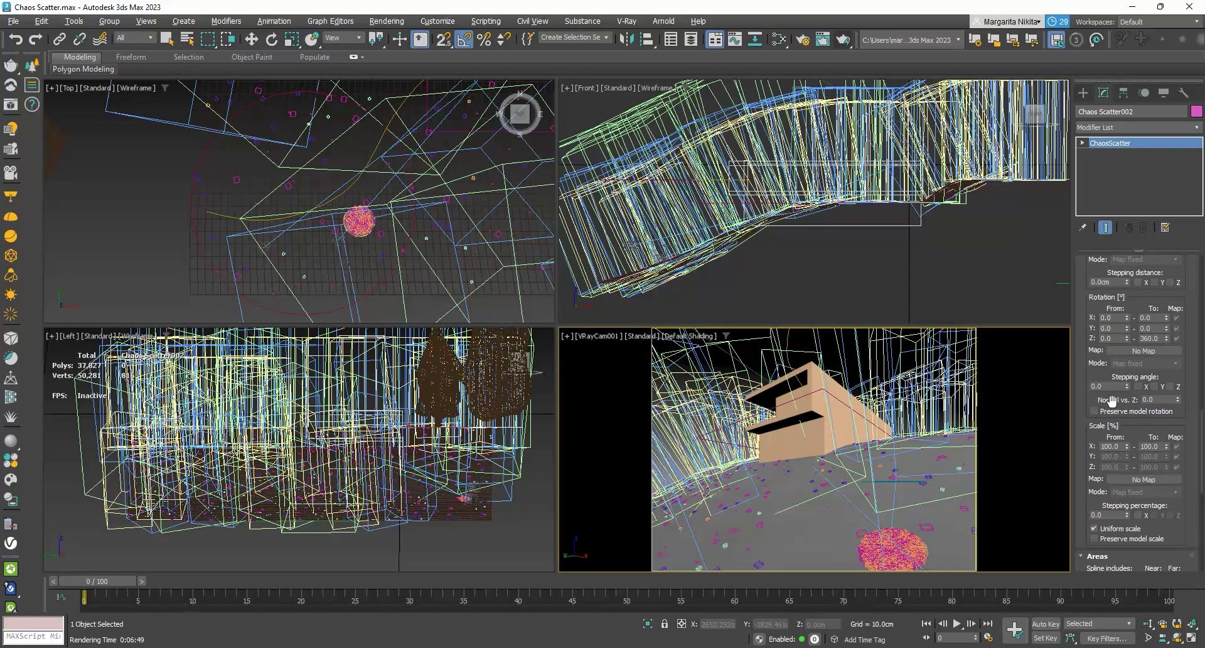
{"action": "left_click", "coordinate": [1146, 399]}
{"action": "type", "text": "1"}
{"action": "key", "text": "Return"}
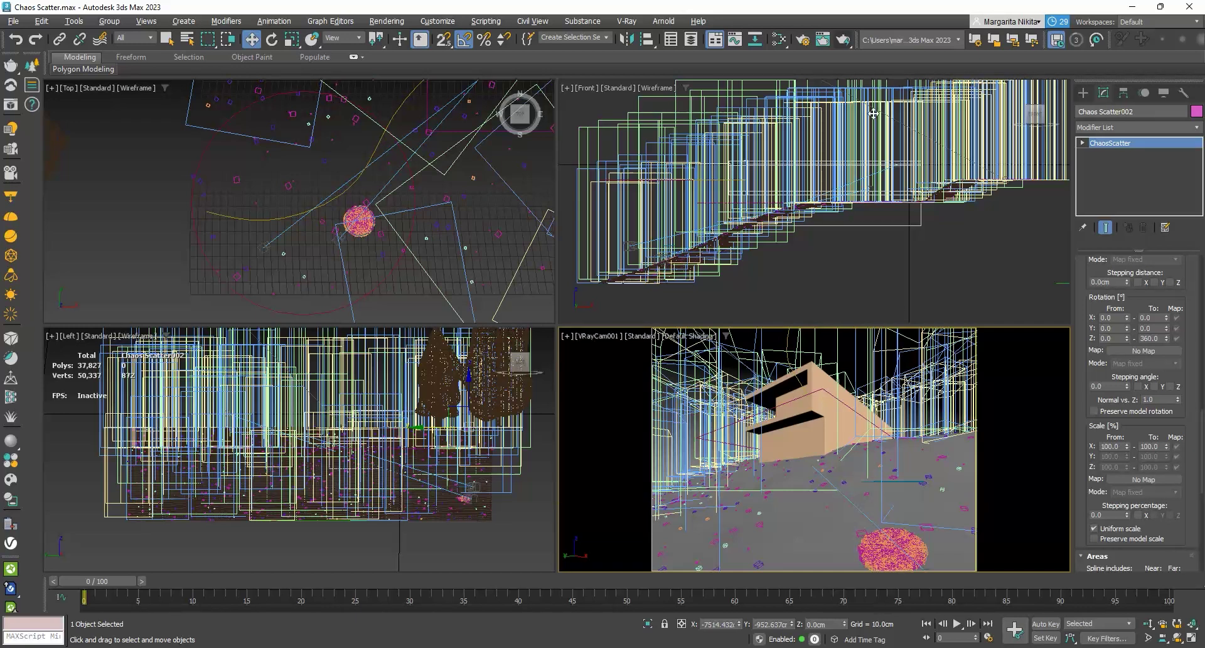
Set the X scale minimum to 60% and begin entering the 70% maximum
{"action": "scroll", "coordinate": [1201, 430], "scroll_direction": "up", "scroll_amount": 5}
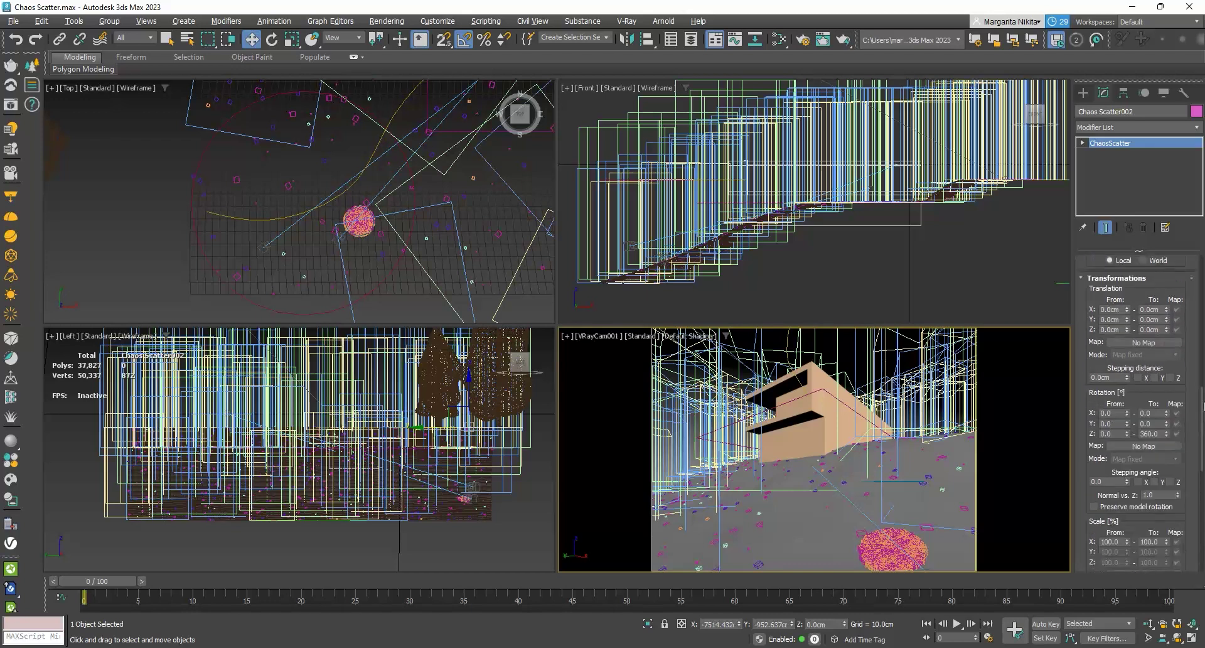
{"action": "scroll", "coordinate": [1201, 429], "scroll_direction": "up", "scroll_amount": 3}
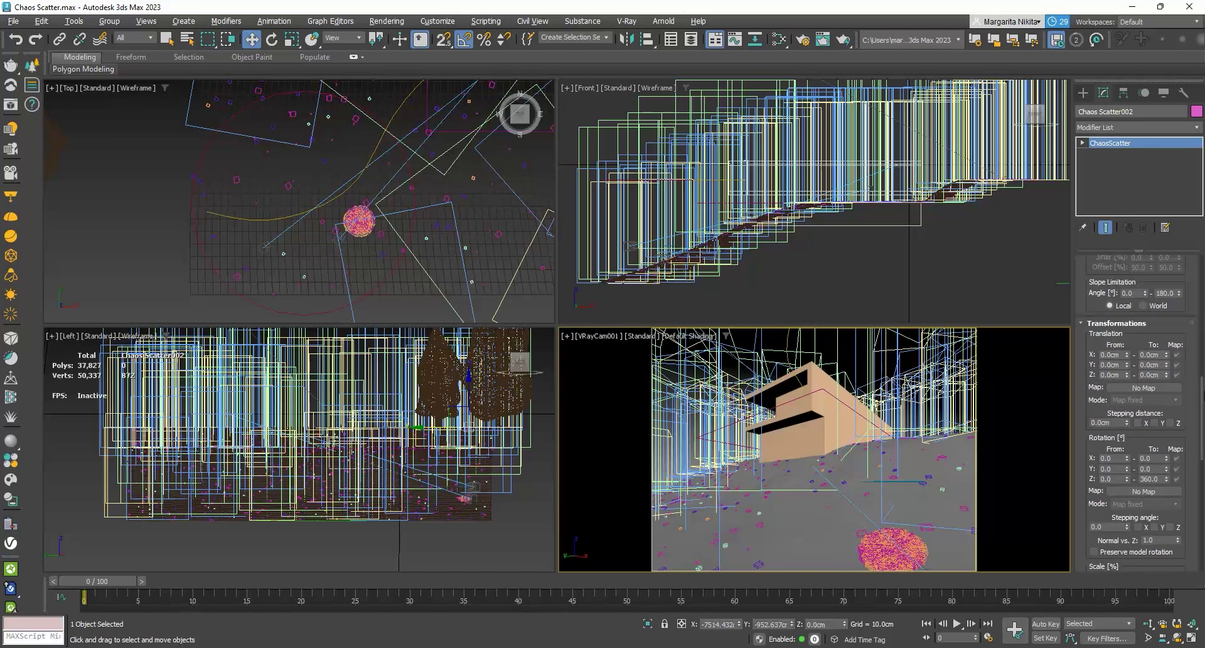
{"action": "scroll", "coordinate": [1196, 432], "scroll_direction": "down", "scroll_amount": 2}
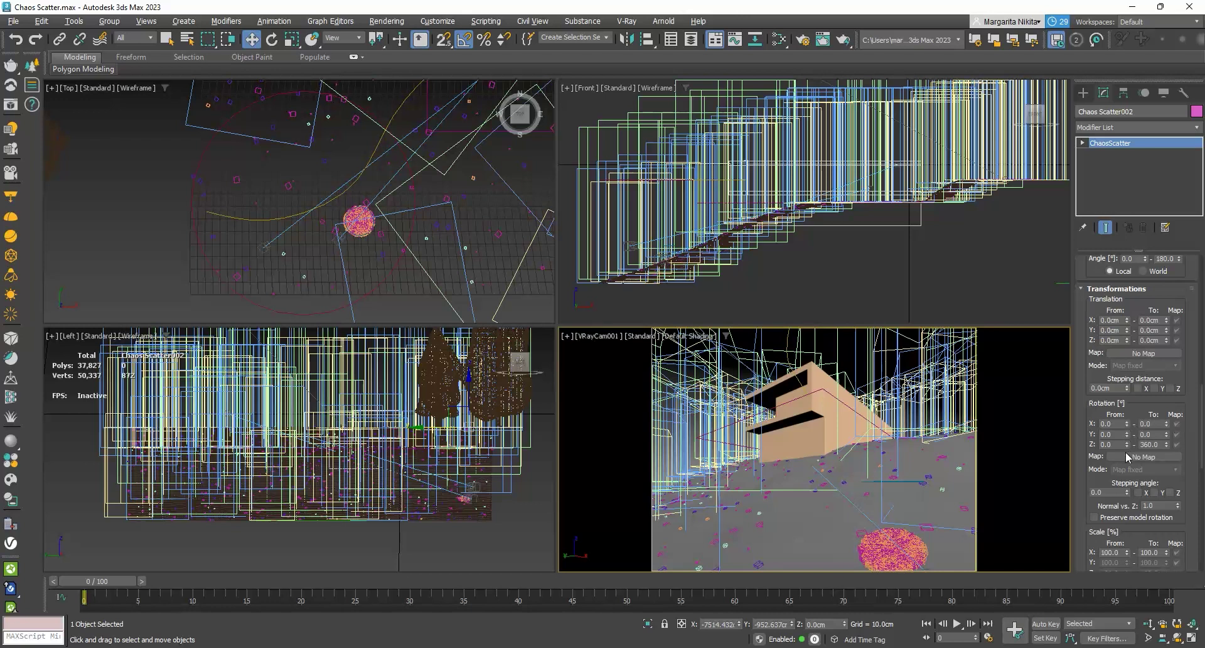
{"action": "scroll", "coordinate": [1137, 506], "scroll_direction": "down", "scroll_amount": 1}
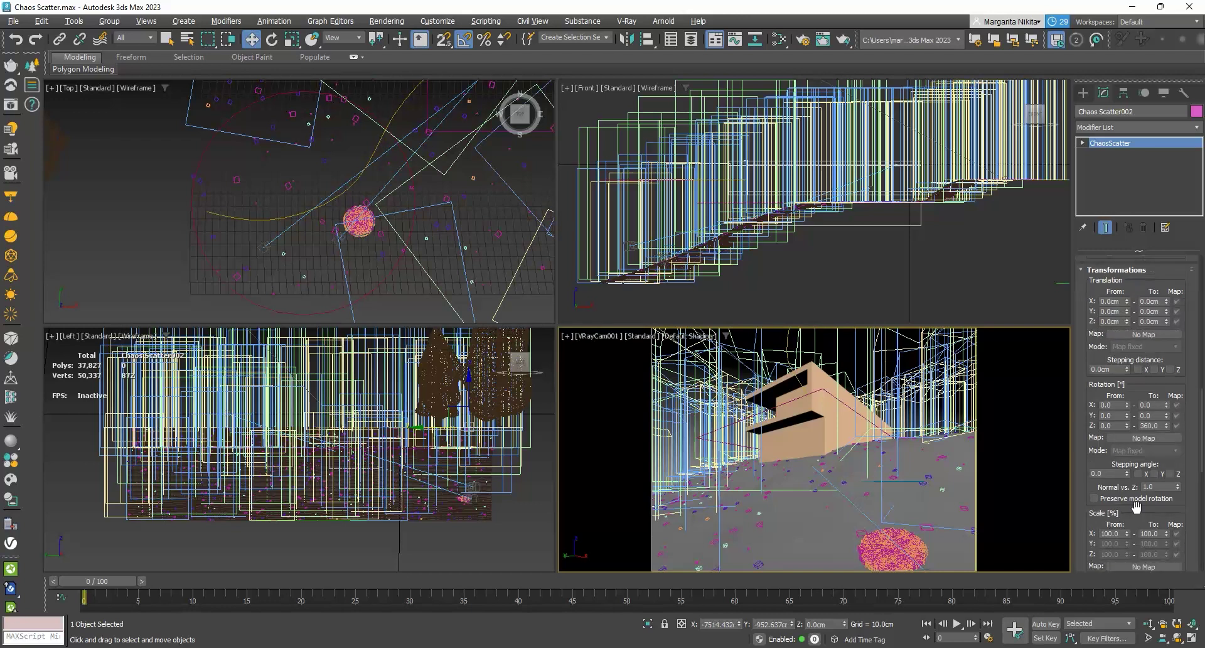
{"action": "scroll", "coordinate": [1137, 506], "scroll_direction": "down", "scroll_amount": 1}
{"action": "double_click", "coordinate": [1118, 514]}
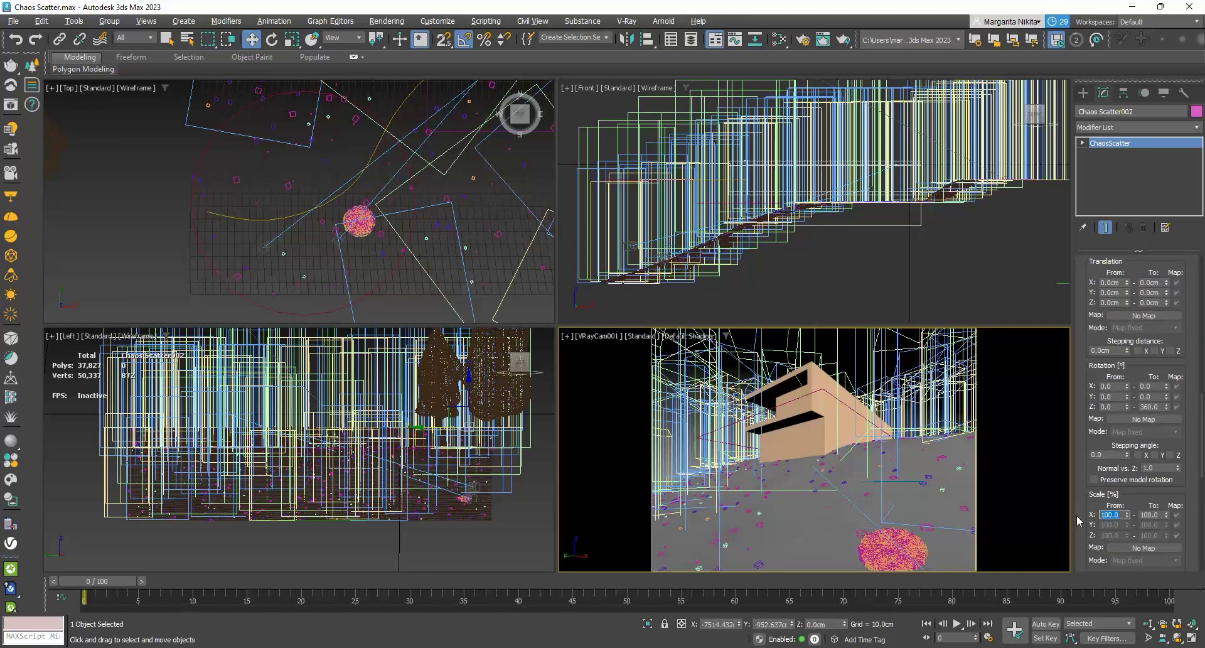
{"action": "type", "text": "60"}
{"action": "double_click", "coordinate": [1156, 515]}
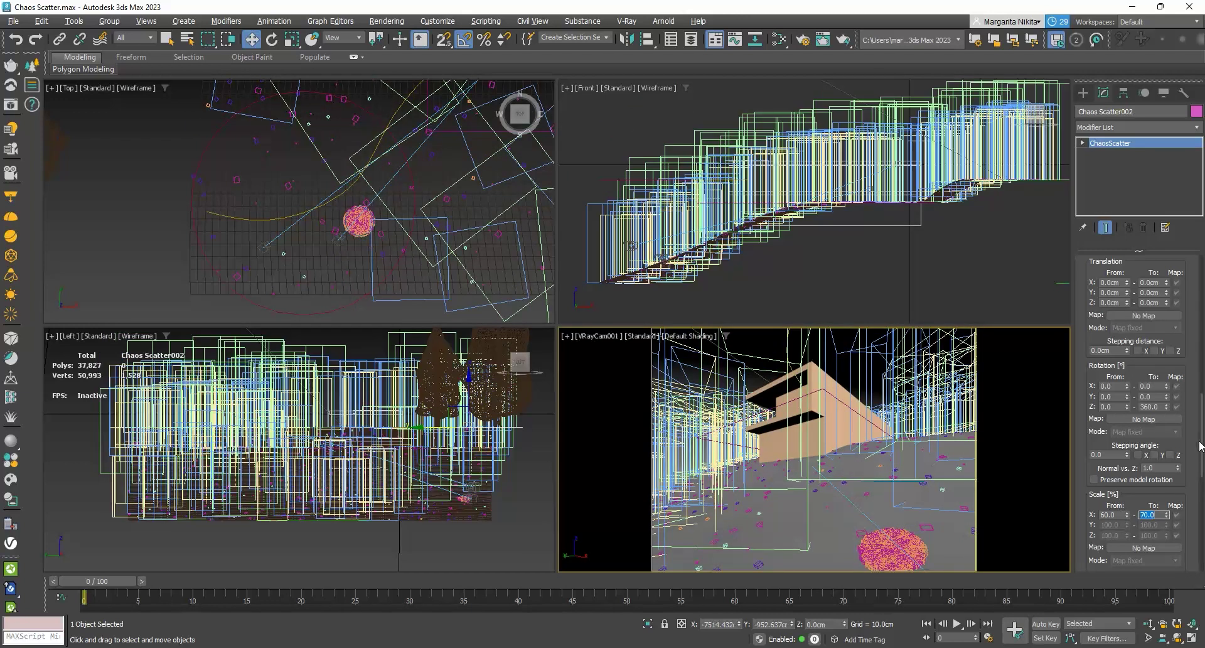
Reduce the tree scatter Count to 500 instances
{"action": "left_click_drag", "start_coordinate": [1200, 446], "coordinate": [1203, 371]}
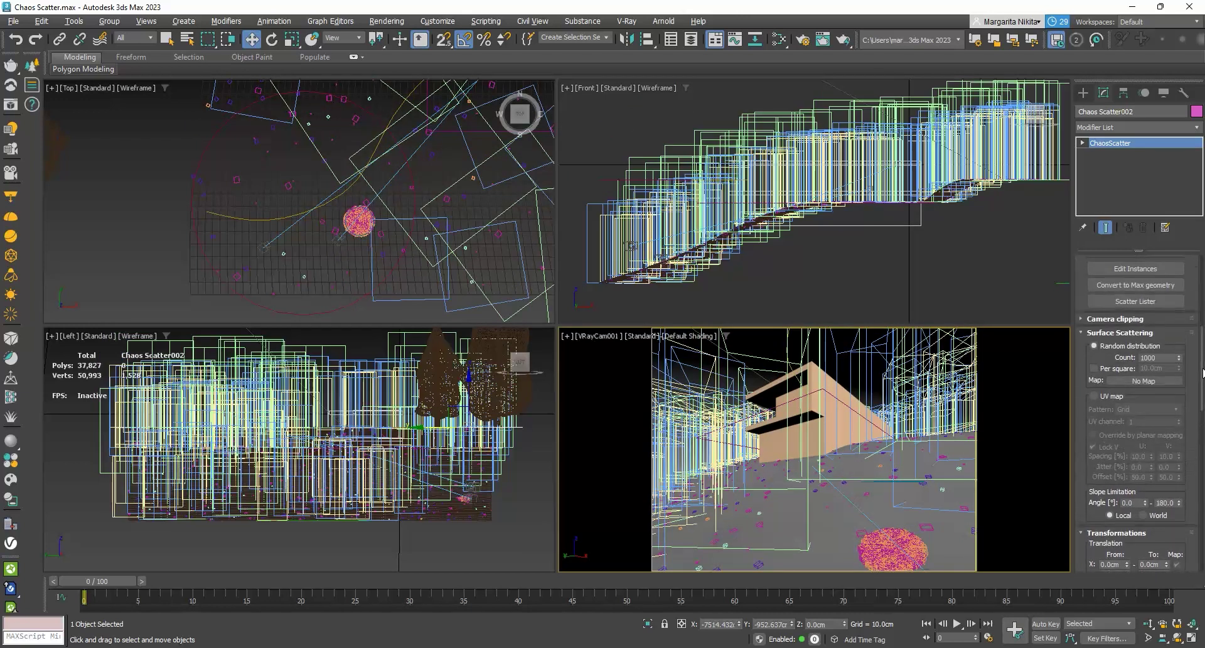
{"action": "double_click", "coordinate": [1152, 357]}
{"action": "type", "text": "500"}
{"action": "key", "text": "Return"}
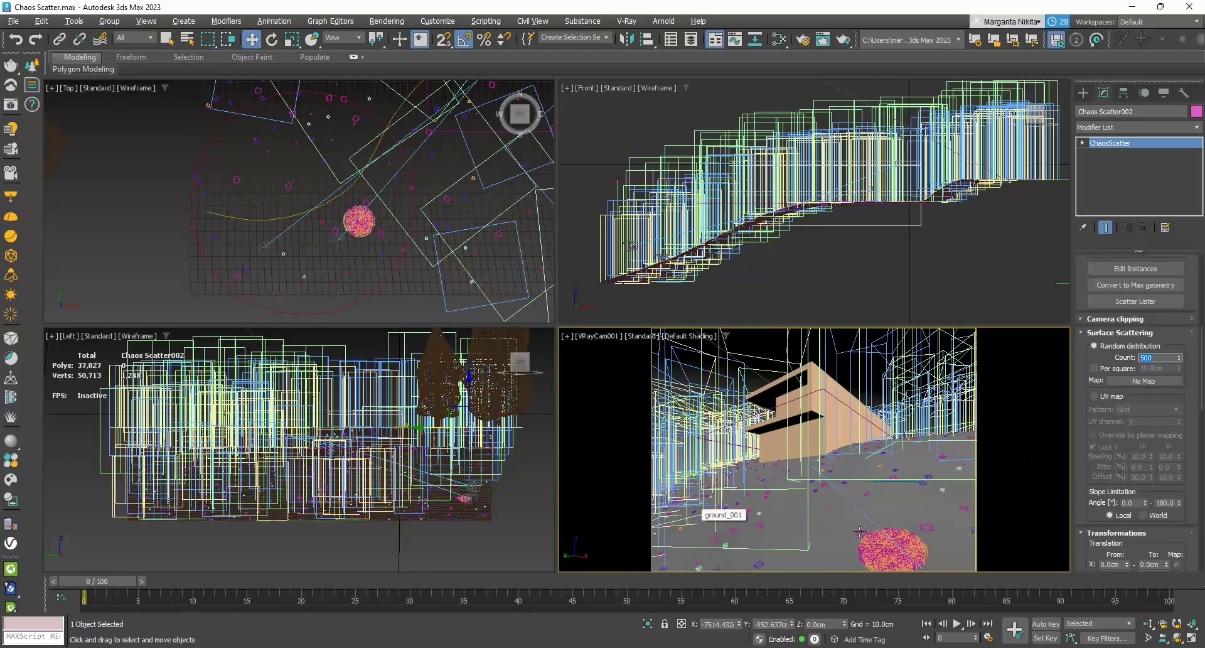
Set Translation Z From and To to -50 cm to sink the trees into the ground
{"action": "left_click_drag", "start_coordinate": [1201, 371], "coordinate": [1201, 416]}
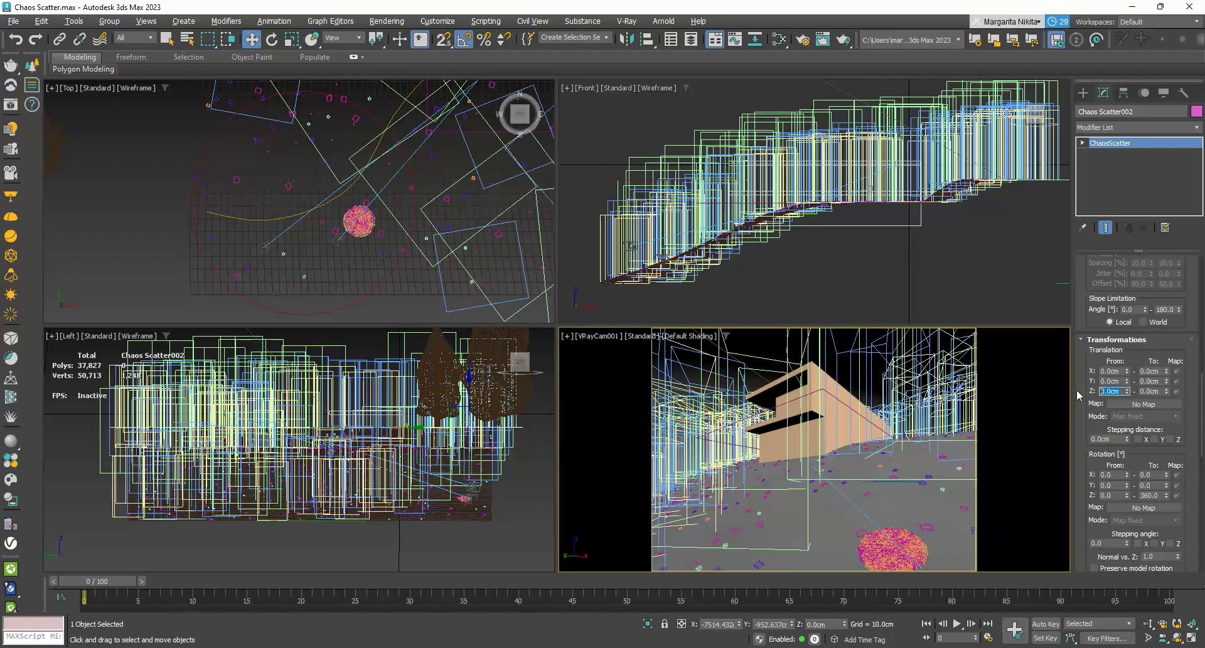
{"action": "type", "text": "0"}
{"action": "key", "text": "Tab"}
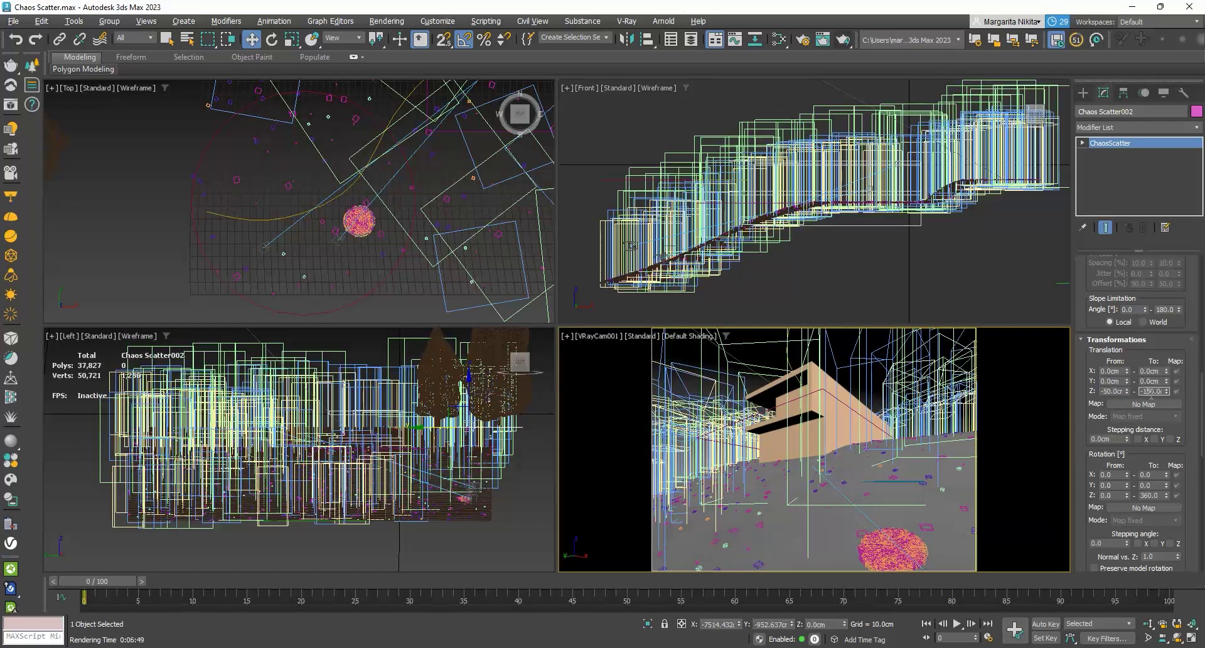
{"action": "type", "text": "-50"}
{"action": "key", "text": "Return"}
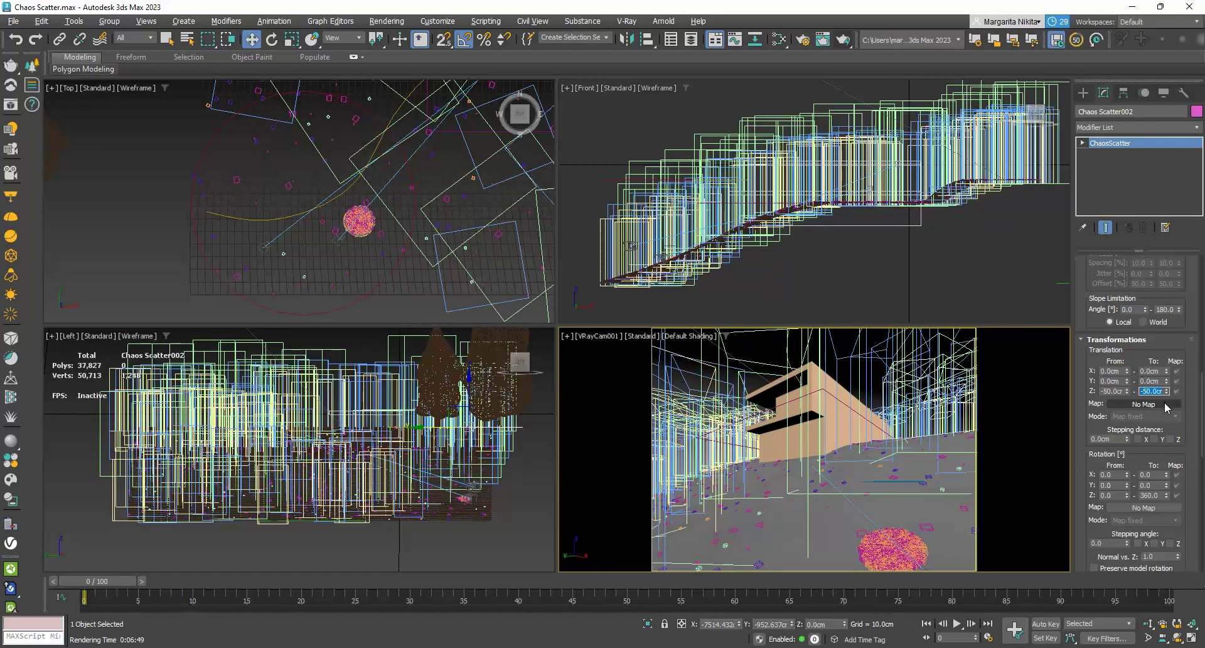
Render the camera view in V-Ray to check the lowered spruces and dirt path
{"action": "left_click", "coordinate": [844, 40]}
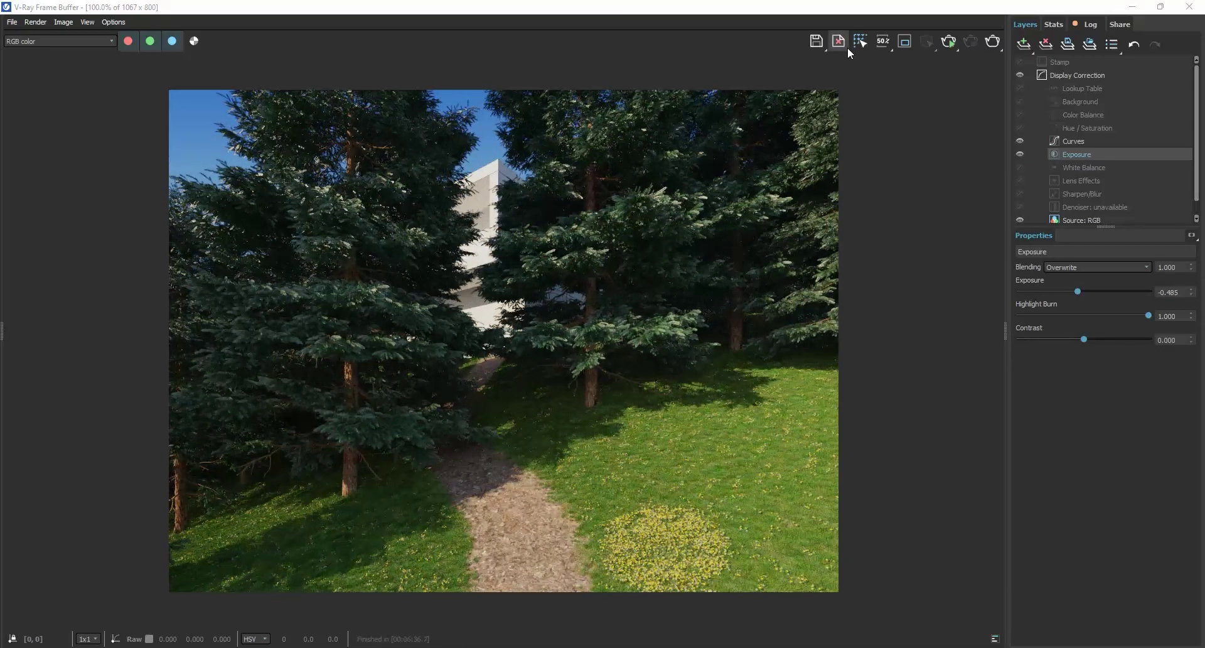
{"action": "left_click", "coordinate": [1189, 6]}
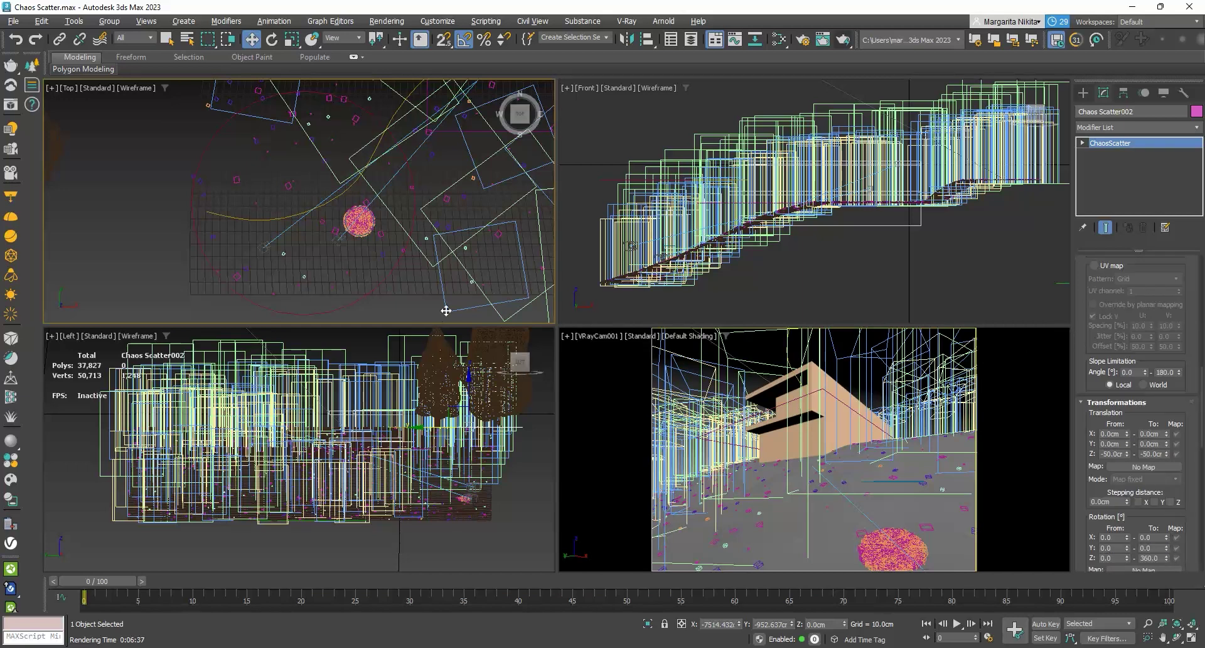
Delete the scattered spruce instance blocking the camera and move another farther back
{"action": "left_click_drag", "start_coordinate": [1202, 384], "coordinate": [1202, 317]}
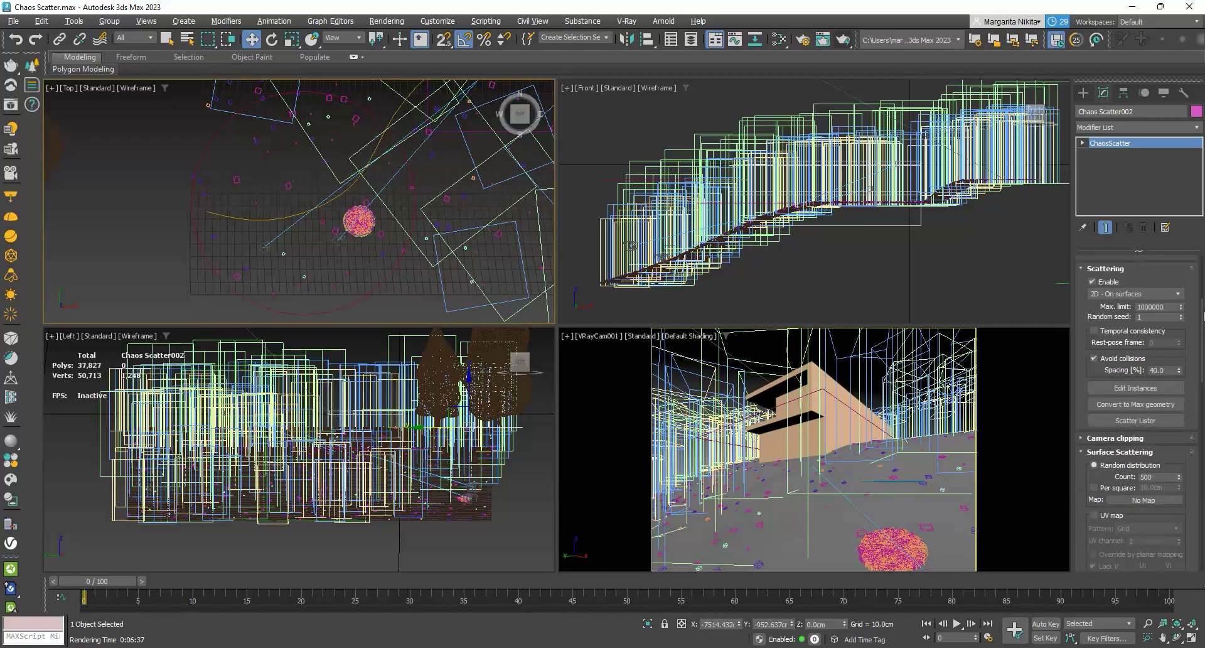
{"action": "left_click", "coordinate": [1136, 388]}
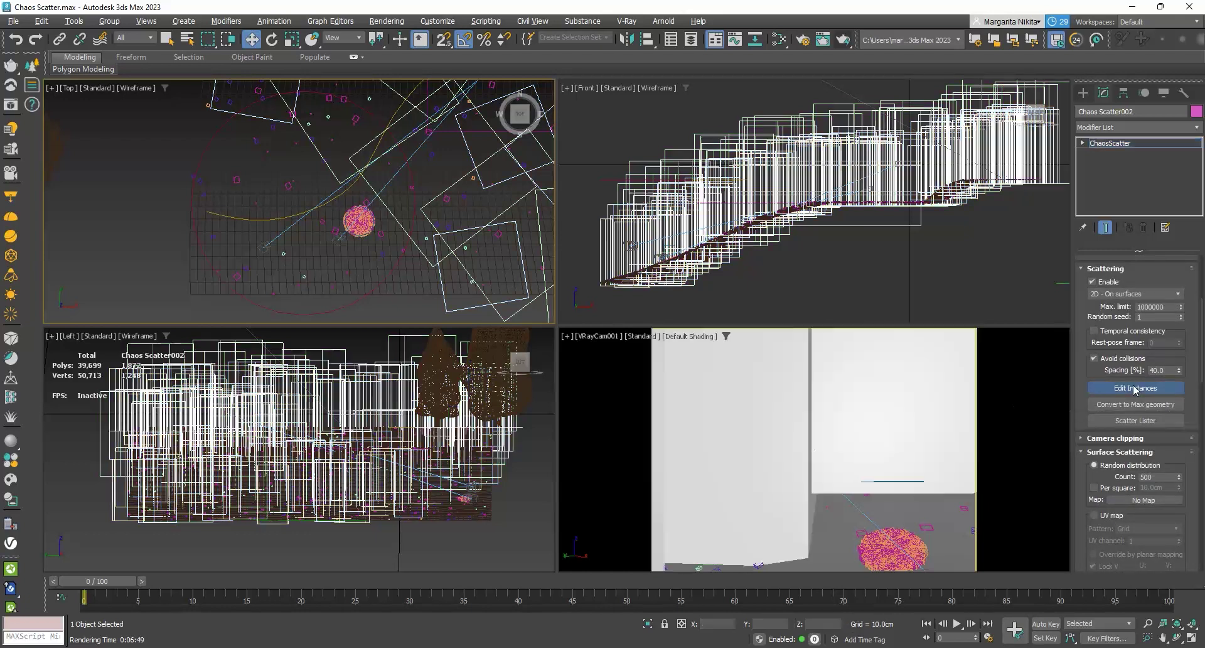
{"action": "left_click", "coordinate": [771, 415]}
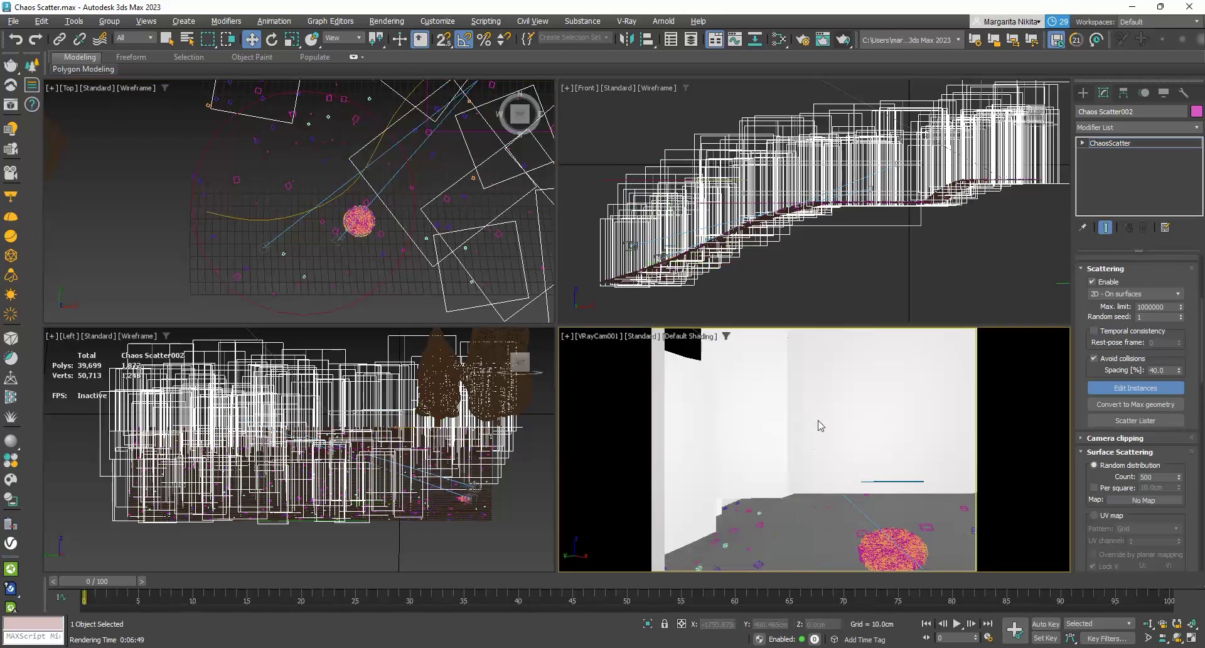
{"action": "left_click", "coordinate": [864, 411]}
{"action": "left_click_drag", "start_coordinate": [835, 489], "coordinate": [722, 492]}
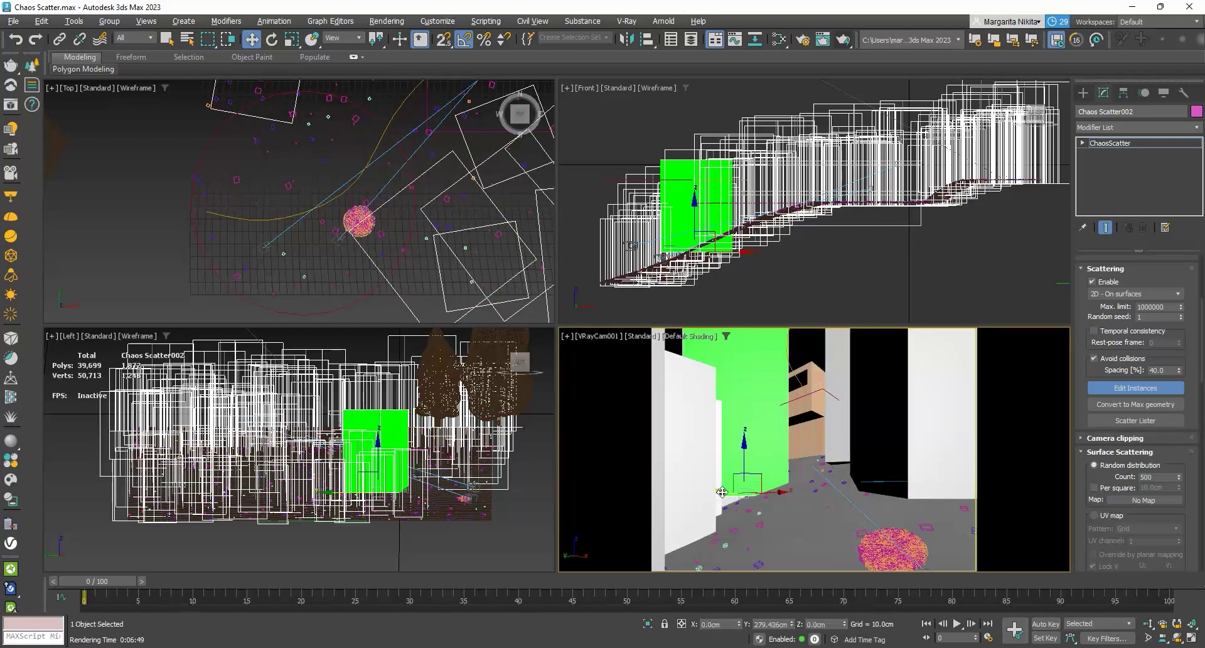
Exit instance editing and re-render to see the house through the trees
{"action": "left_click", "coordinate": [1139, 388]}
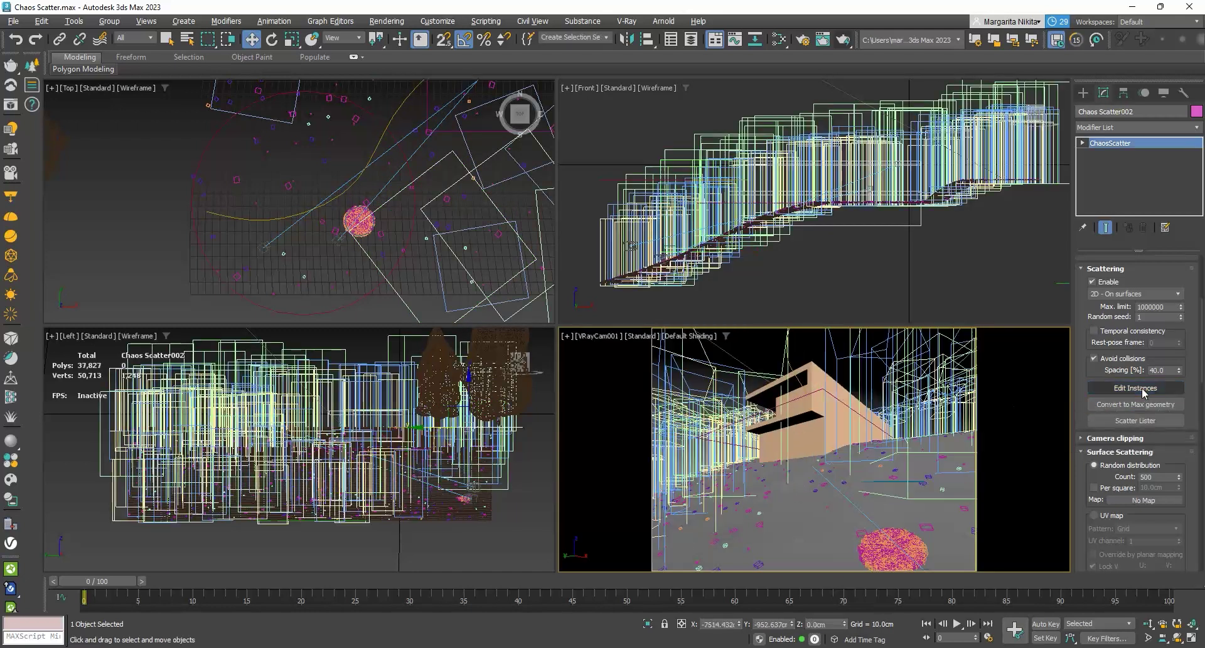
{"action": "left_click", "coordinate": [842, 44]}
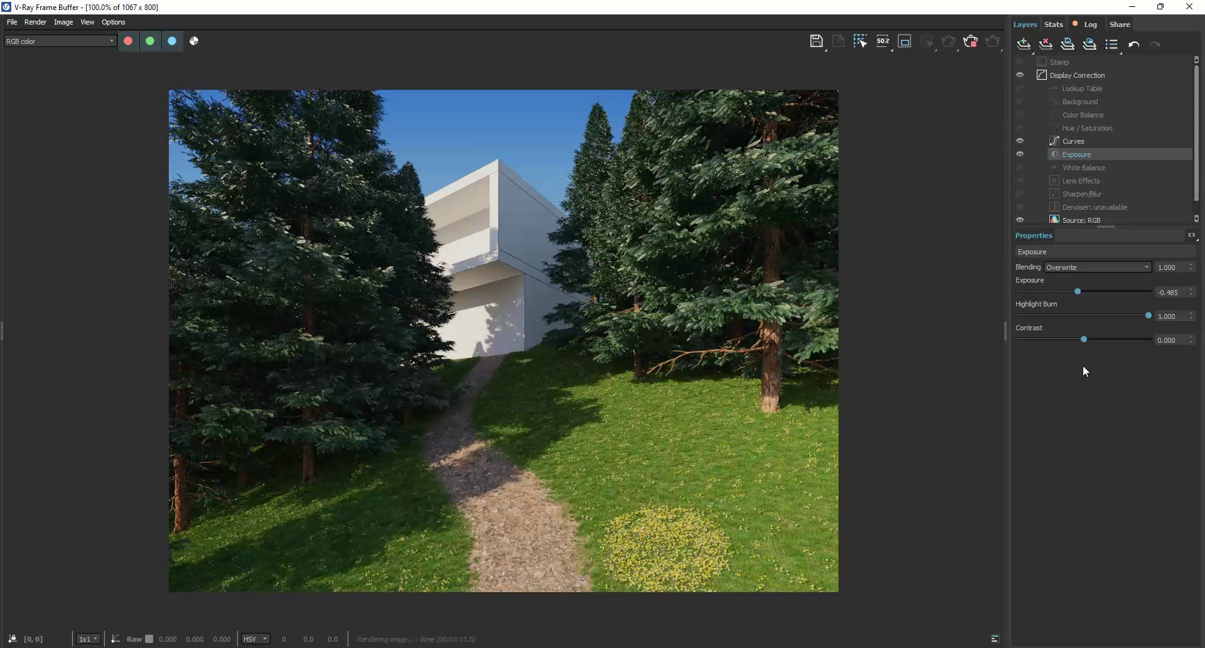
{"action": "left_click", "coordinate": [1189, 7]}
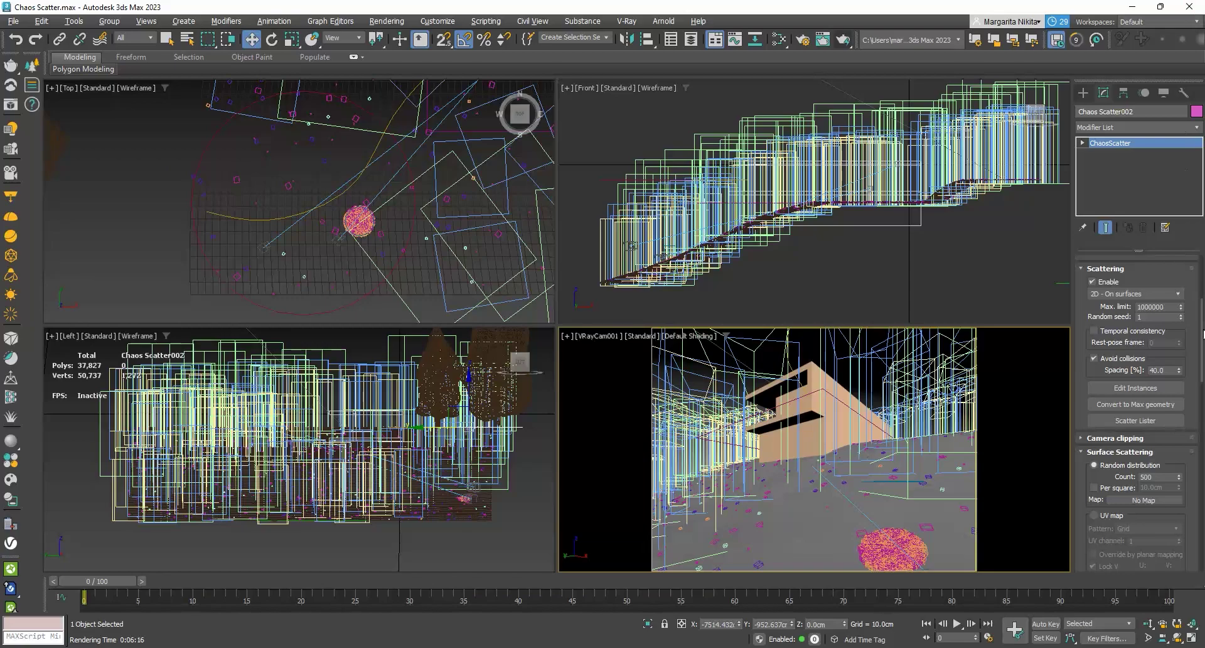
Convert the tree scatter to Max geometry and move one spruce to the left
{"action": "left_click", "coordinate": [1135, 406]}
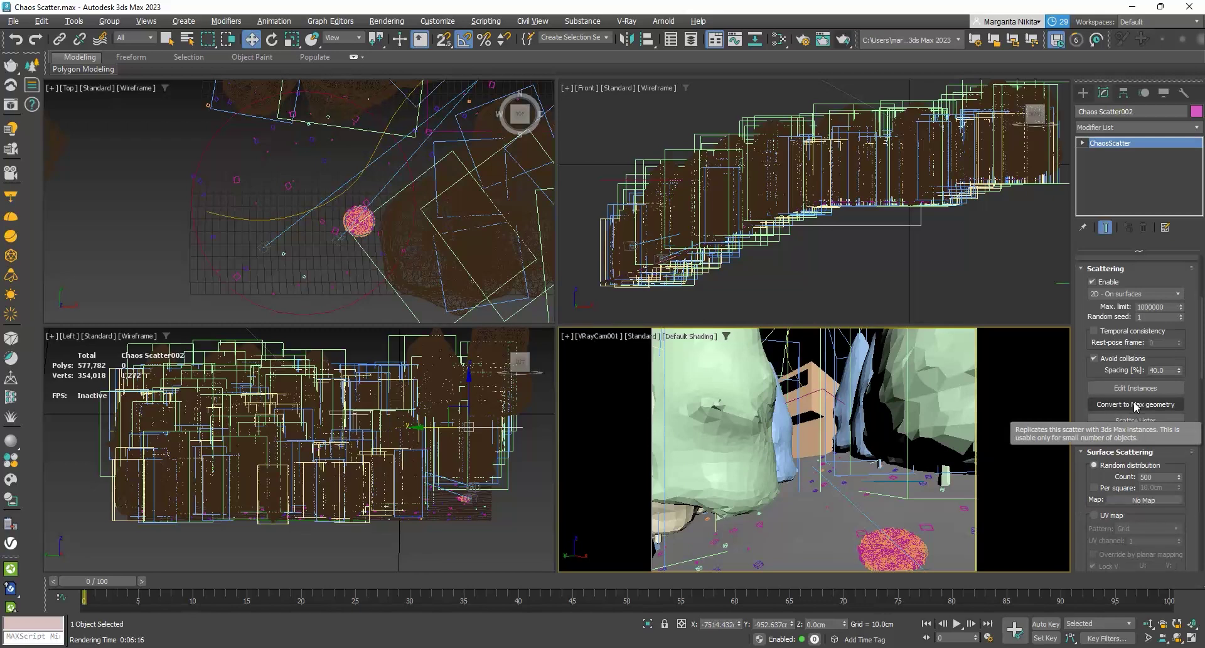
{"action": "left_click", "coordinate": [713, 435]}
{"action": "left_click_drag", "start_coordinate": [746, 513], "coordinate": [652, 544]}
Shift a neighbouring spruce slightly along X and move Red Spruce 001_017 along Y
{"action": "left_click", "coordinate": [742, 394]}
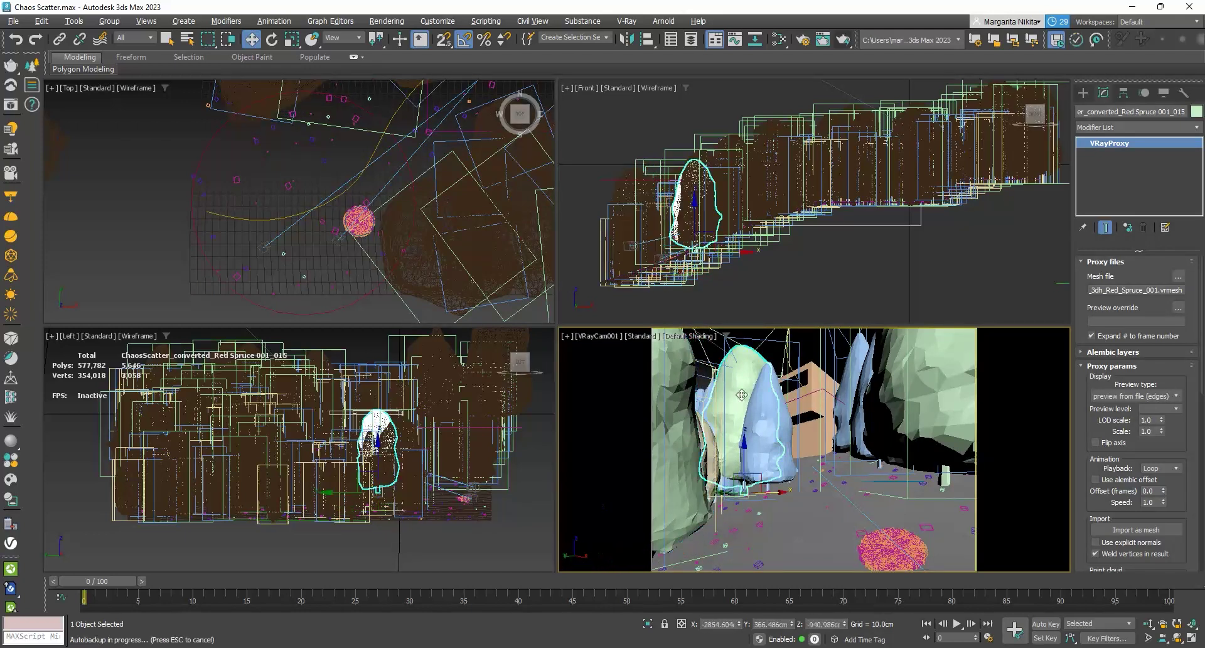
{"action": "left_click", "coordinate": [764, 410]}
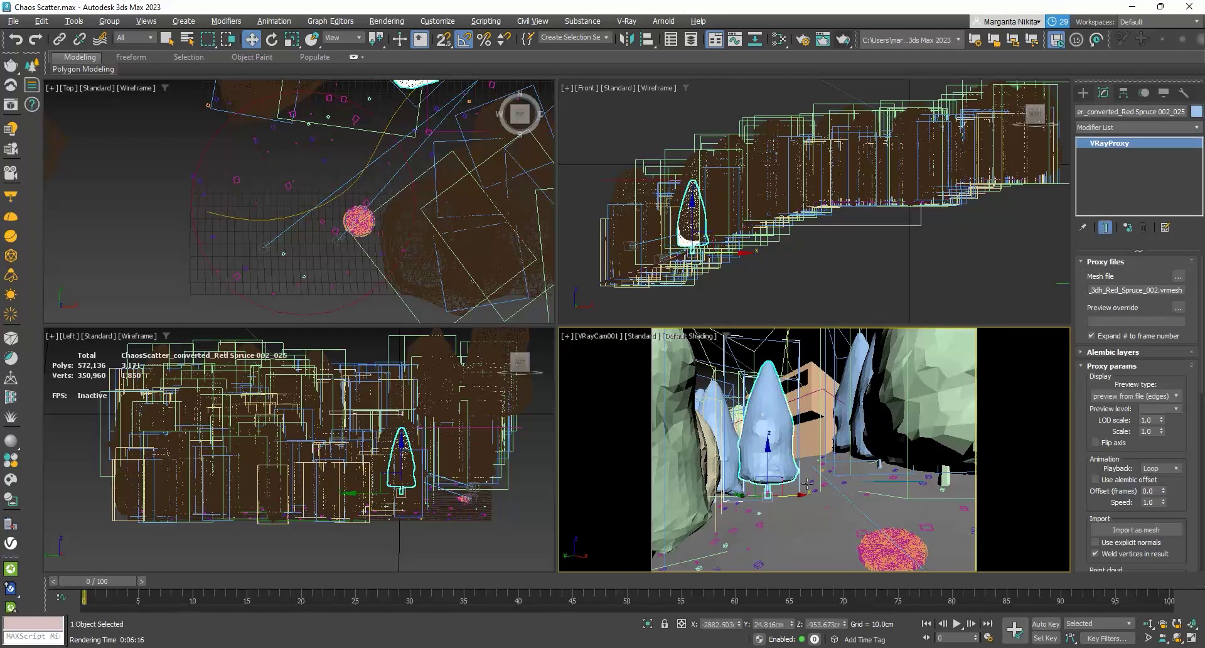
{"action": "mouse_move", "coordinate": [792, 497]}
{"action": "left_mouse_down"}
{"action": "mouse_move", "coordinate": [737, 498]}
{"action": "mouse_move", "coordinate": [814, 502]}
{"action": "left_mouse_up"}
{"action": "left_click", "coordinate": [860, 429]}
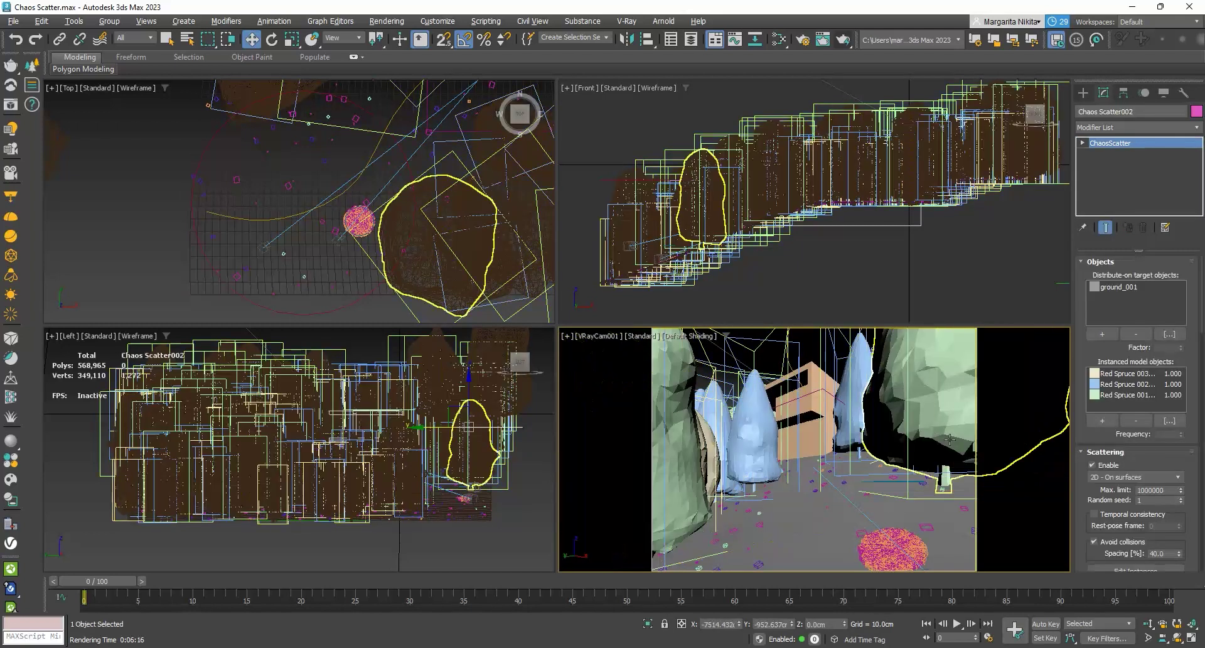
{"action": "left_click", "coordinate": [938, 485]}
{"action": "left_click_drag", "start_coordinate": [938, 486], "coordinate": [1023, 503]}
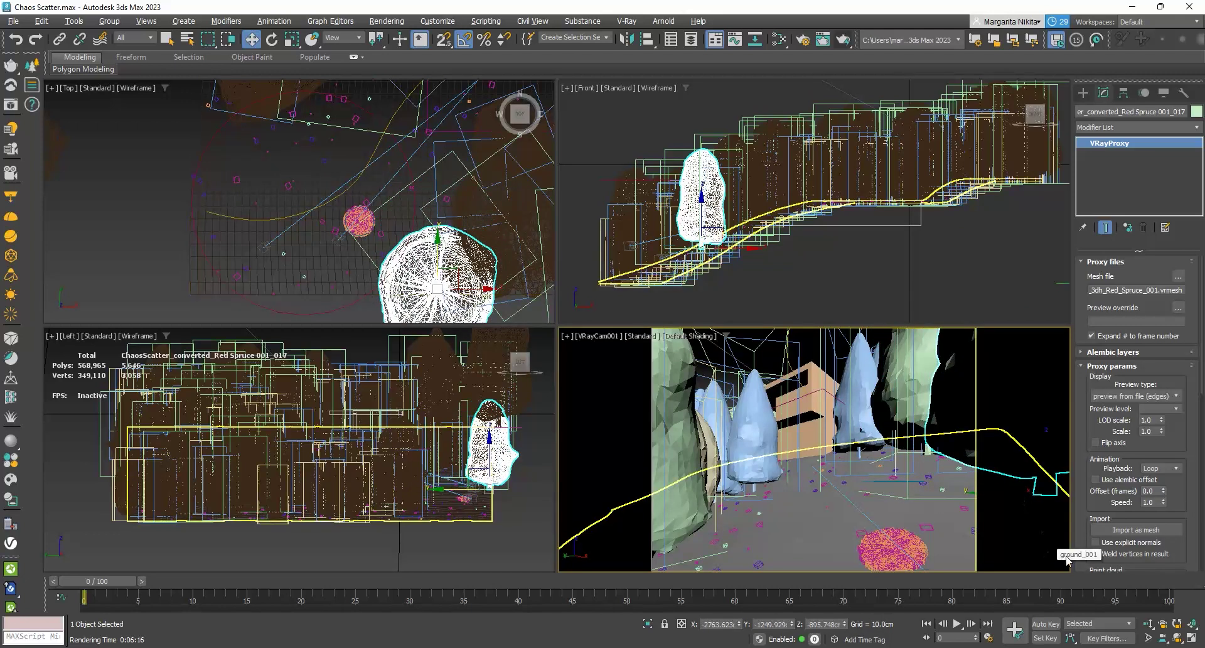
{"action": "left_click", "coordinate": [873, 551]}
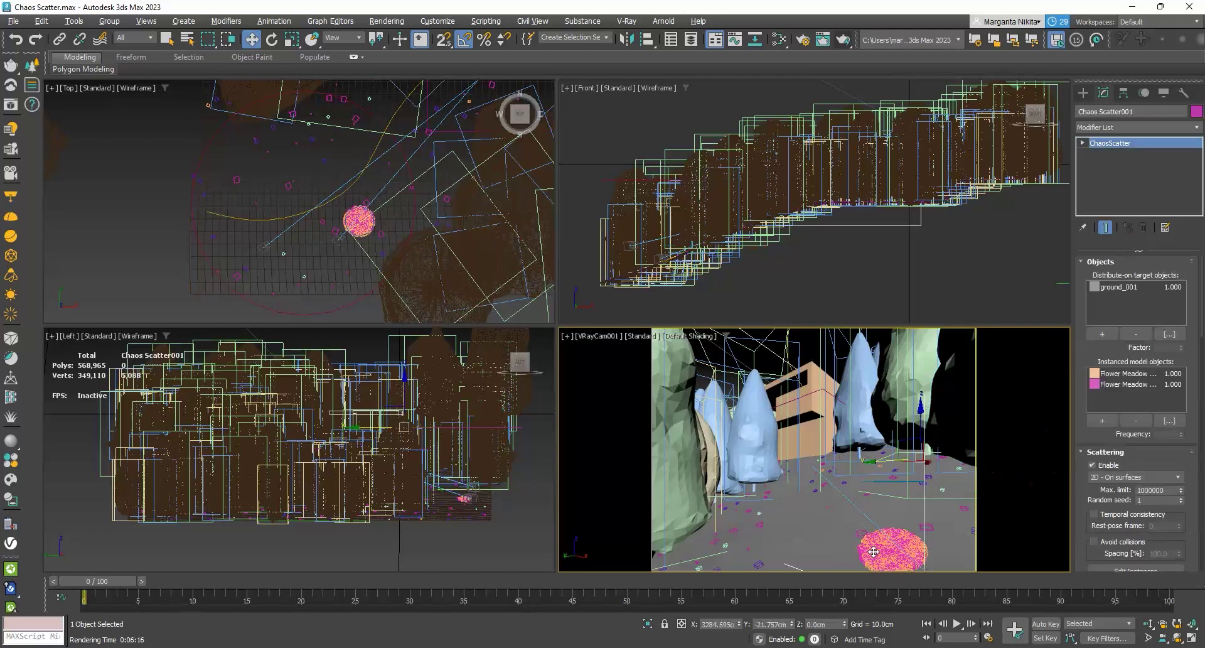